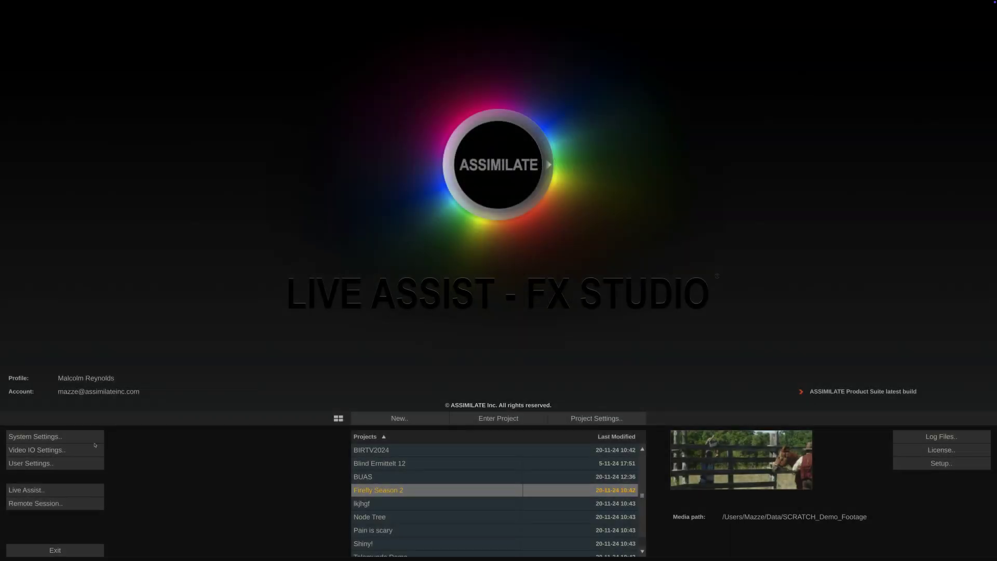
# Search 'API' in Advanced system settings and show the Default, OpenGL and Metal Graphics API choices.
pyautogui.click(89, 438)
pyautogui.click(694, 206)
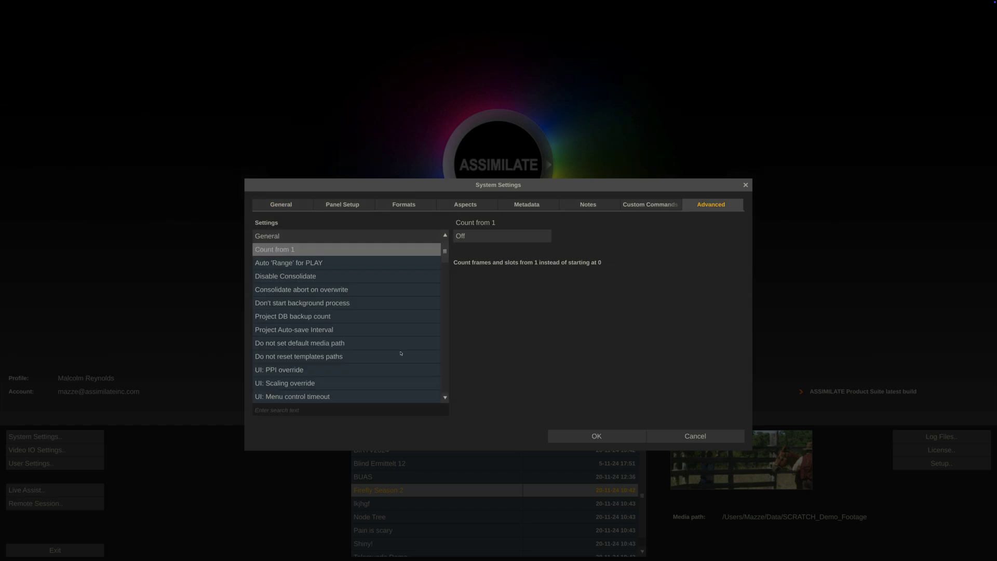
pyautogui.write('API')
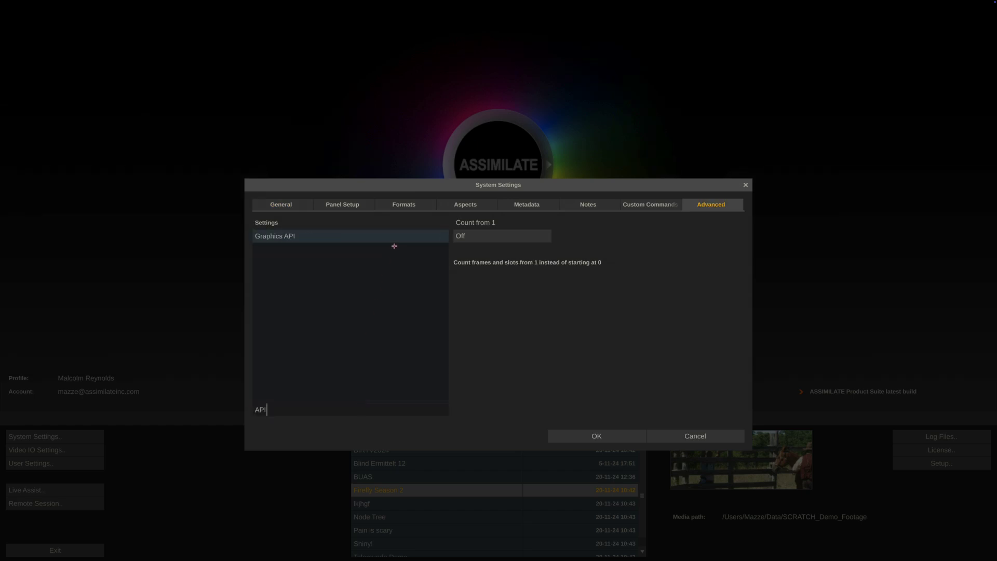
pyautogui.click(395, 241)
pyautogui.click(488, 250)
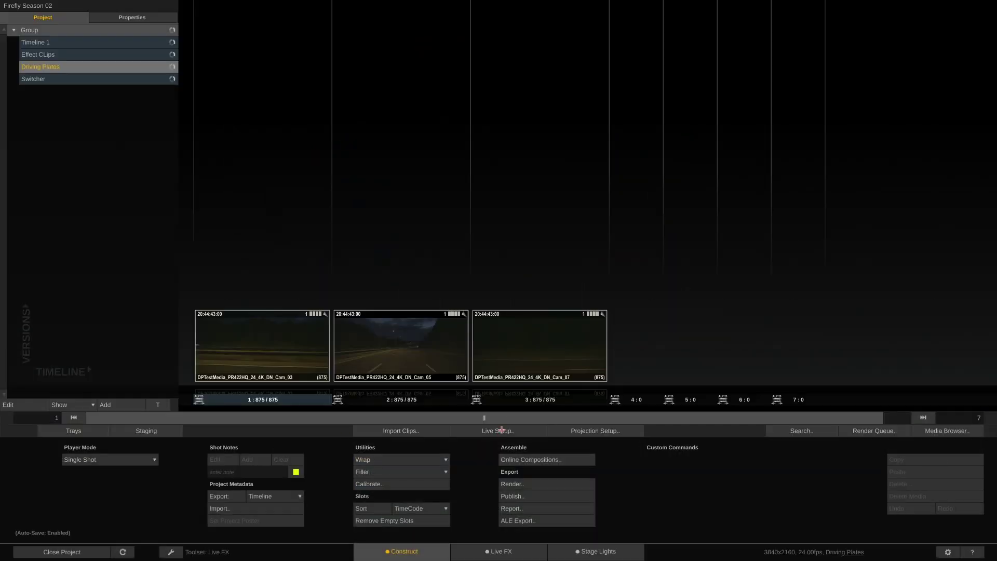
# Show Timeline 1's clips and list All Formats in the Import Clips browser.
pyautogui.click(111, 41)
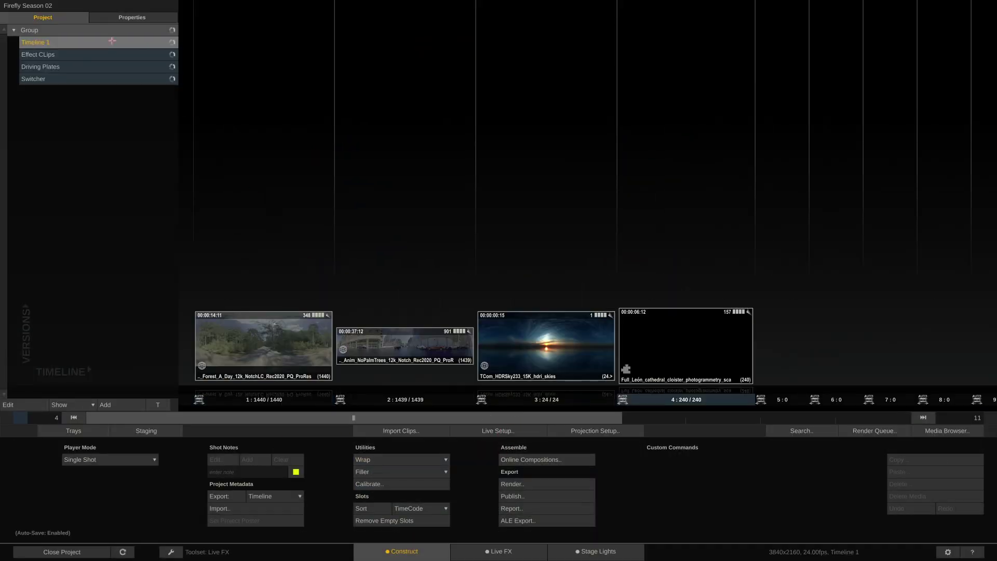
pyautogui.click(412, 431)
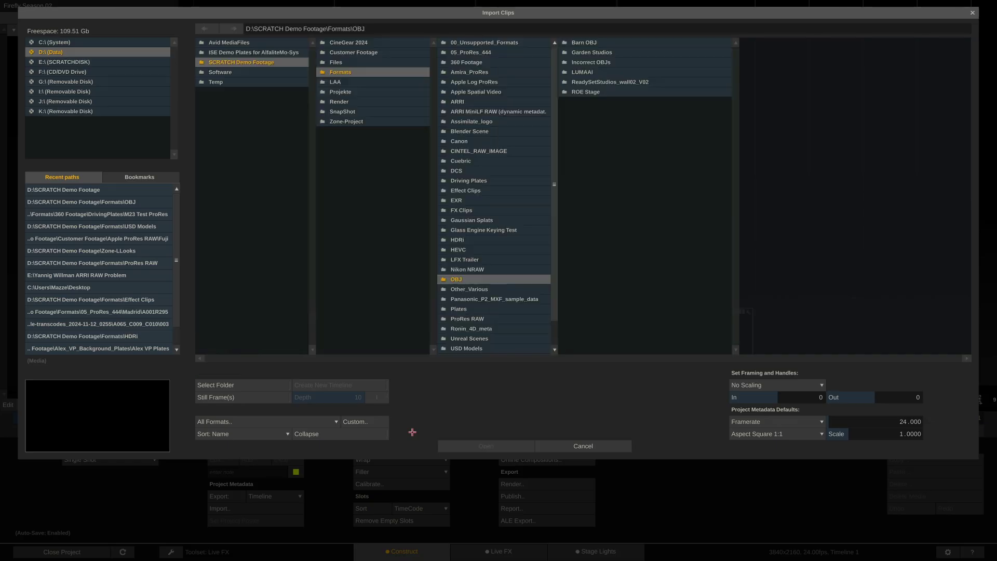
pyautogui.click(321, 422)
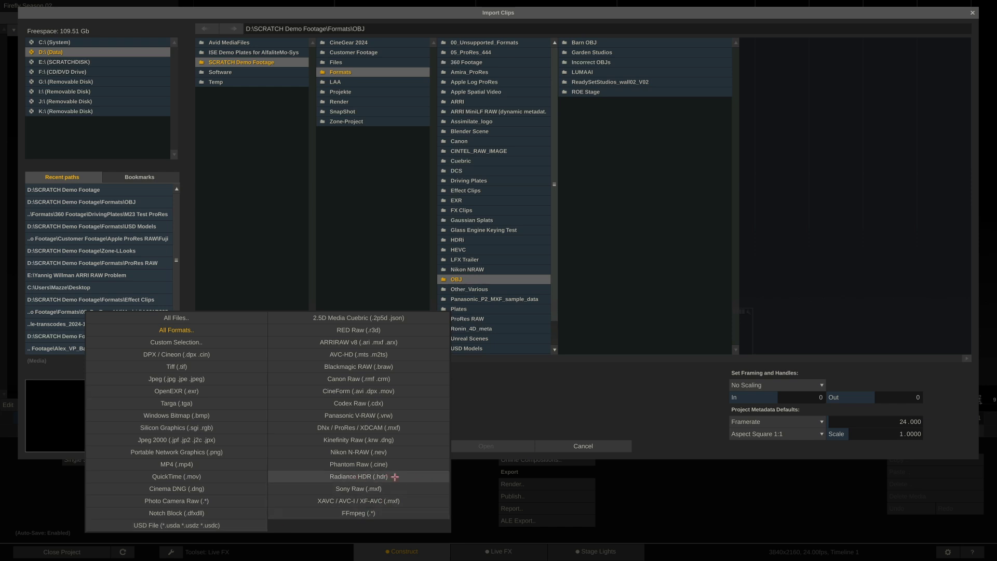
pyautogui.click(596, 447)
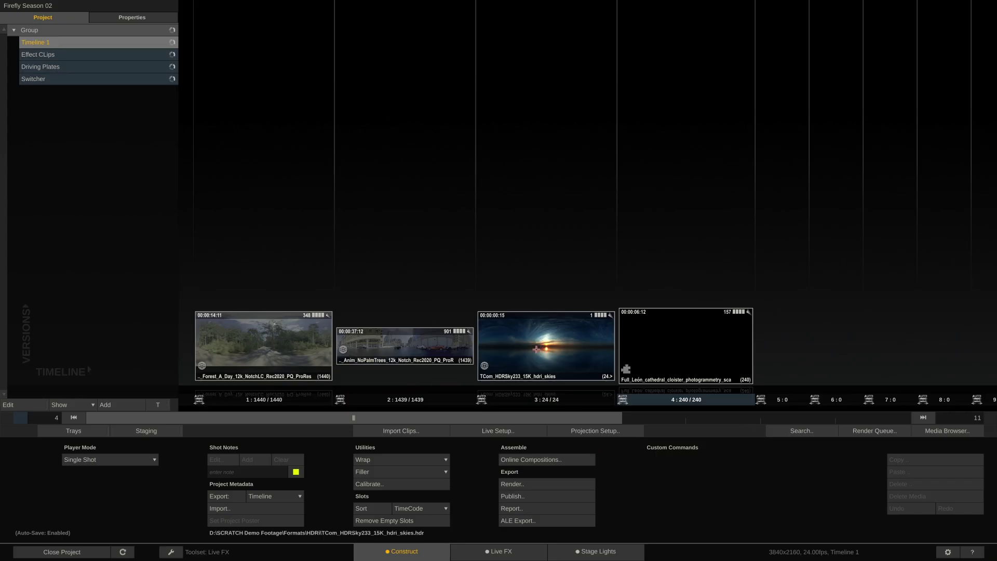
pyautogui.doubleClick(536, 349)
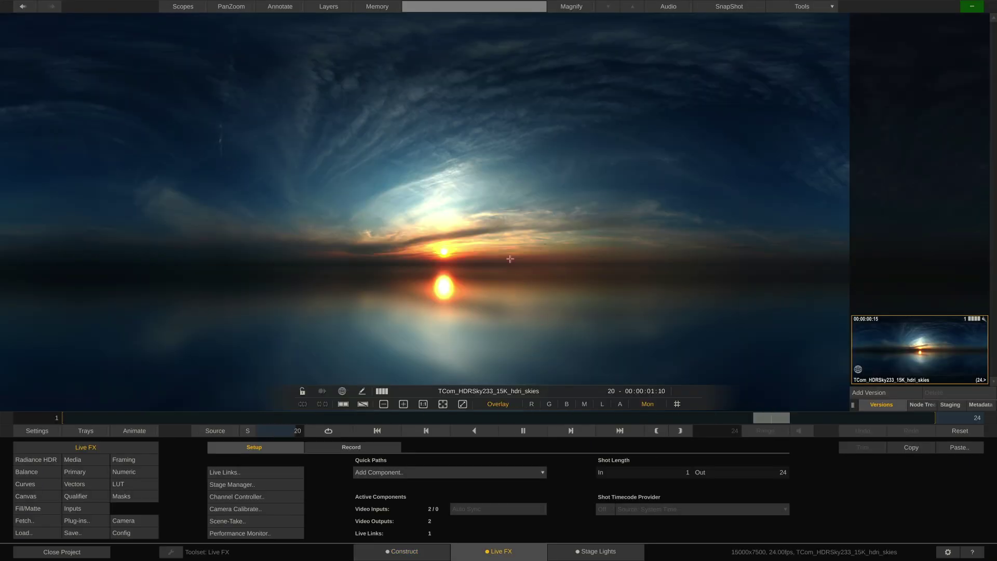
pyautogui.scroll(-3, 479, 213)
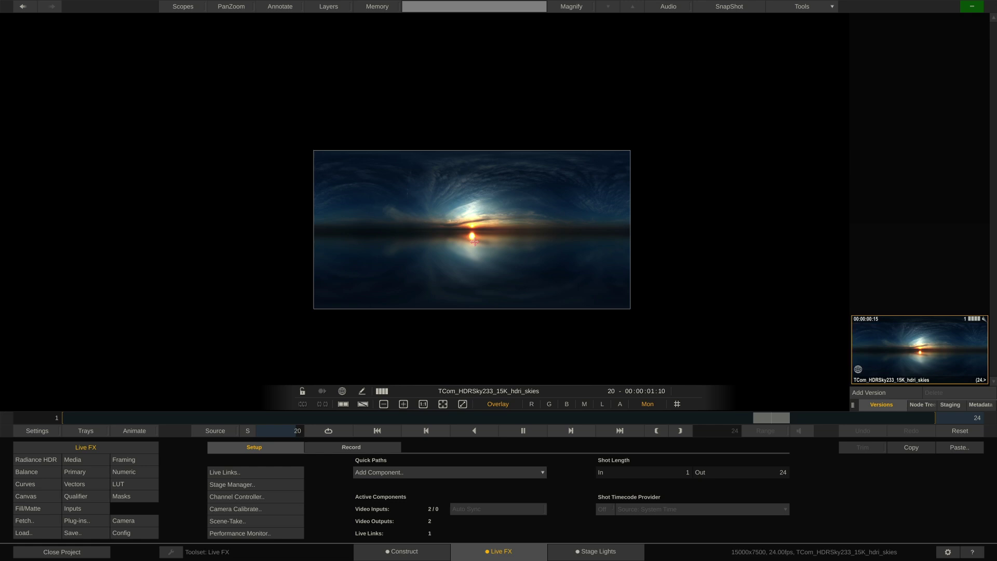
pyautogui.scroll(2, 472, 236)
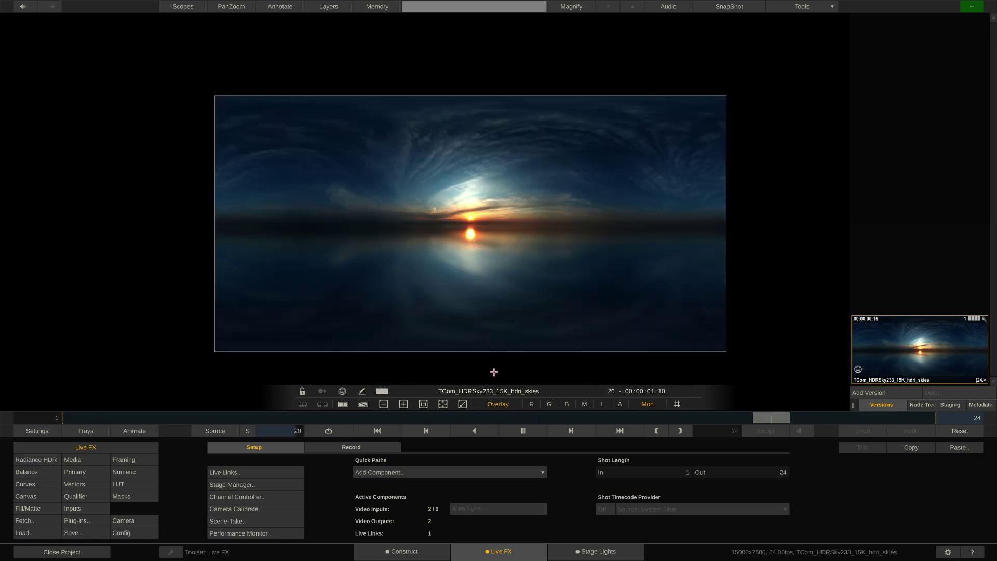
pyautogui.click(591, 553)
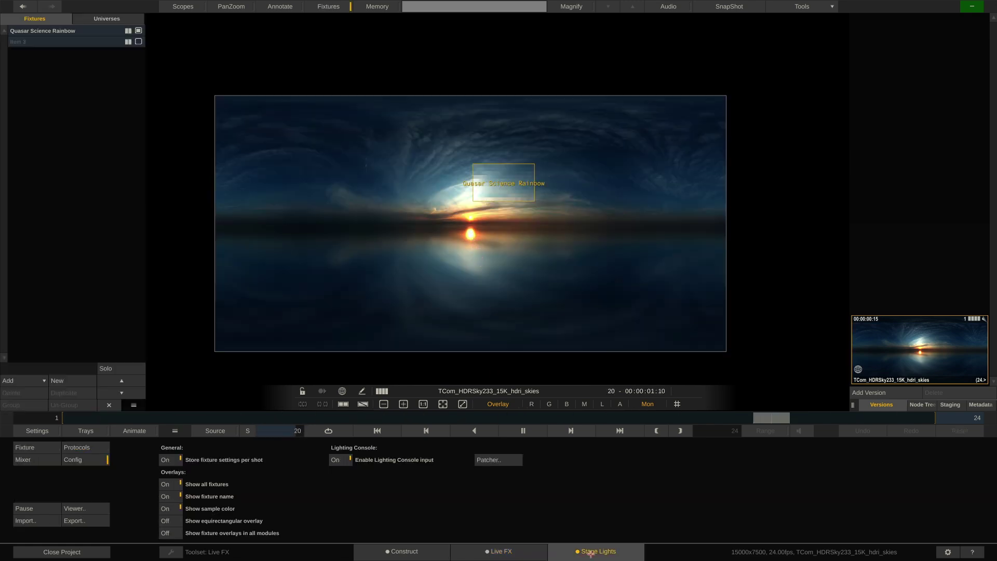
pyautogui.click(410, 551)
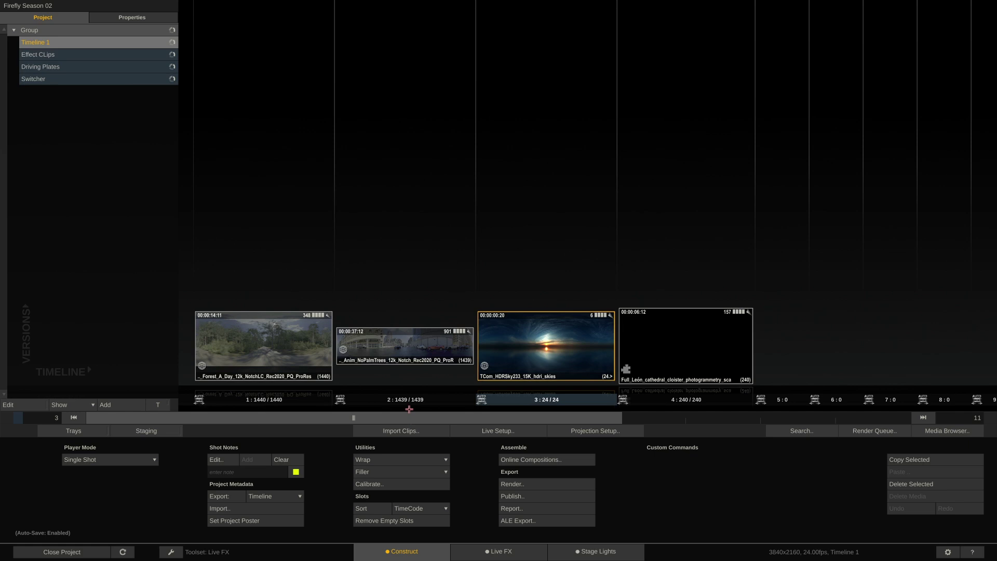
# Create a projection composition using the cathedral cloister clip as project media.
pyautogui.click(610, 431)
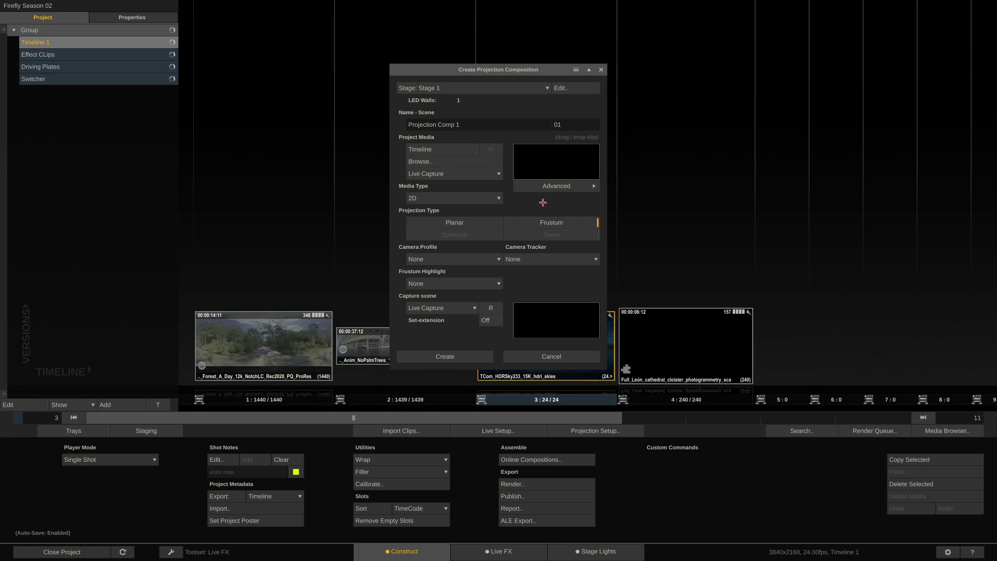
pyautogui.moveTo(673, 309); pyautogui.dragTo(546, 168)
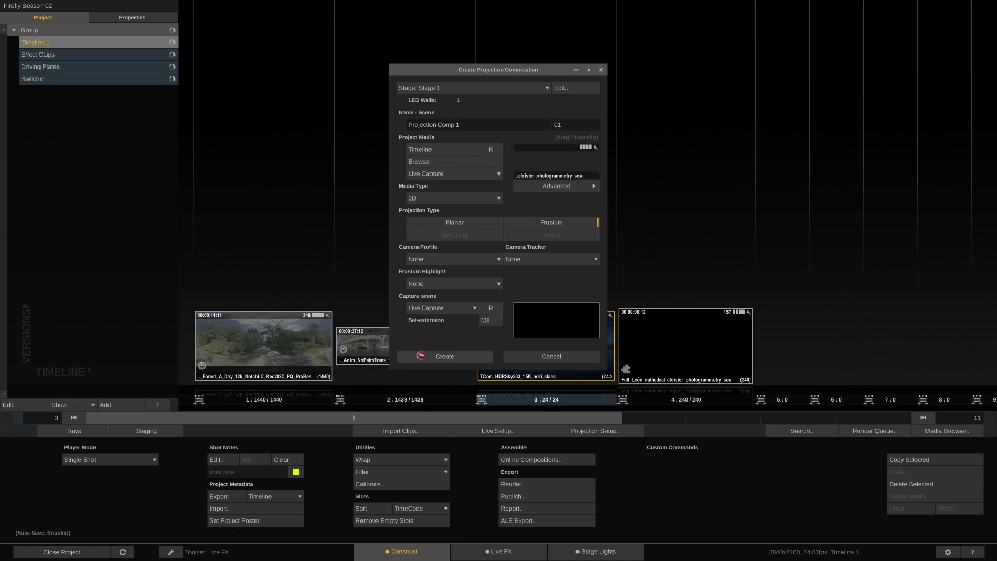
pyautogui.click(421, 355)
# Give the frustum-to-wall projection a 16.2 border and change its colour from blue to pinkish red.
pyautogui.click(39, 460)
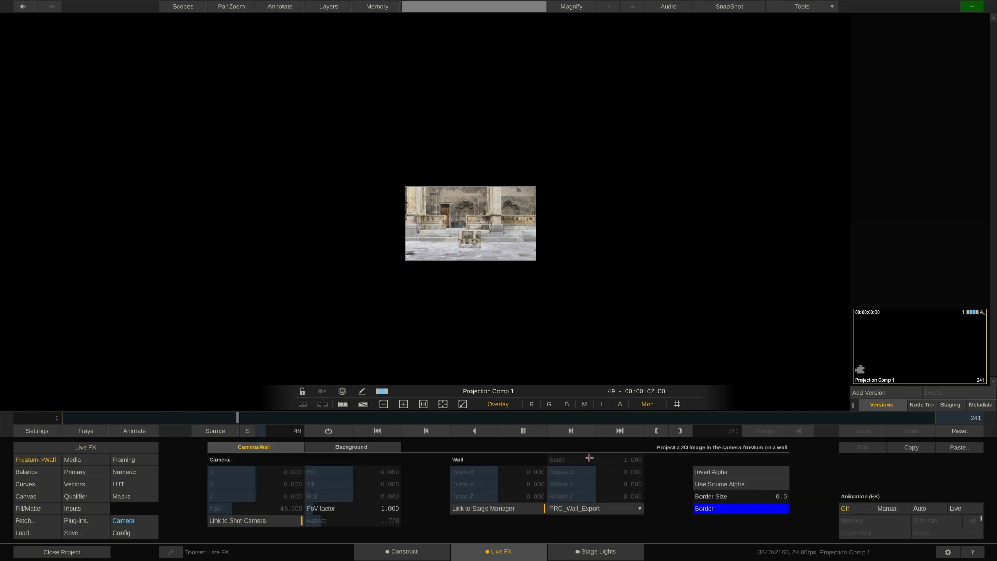
pyautogui.moveTo(778, 497); pyautogui.dragTo(784, 490)
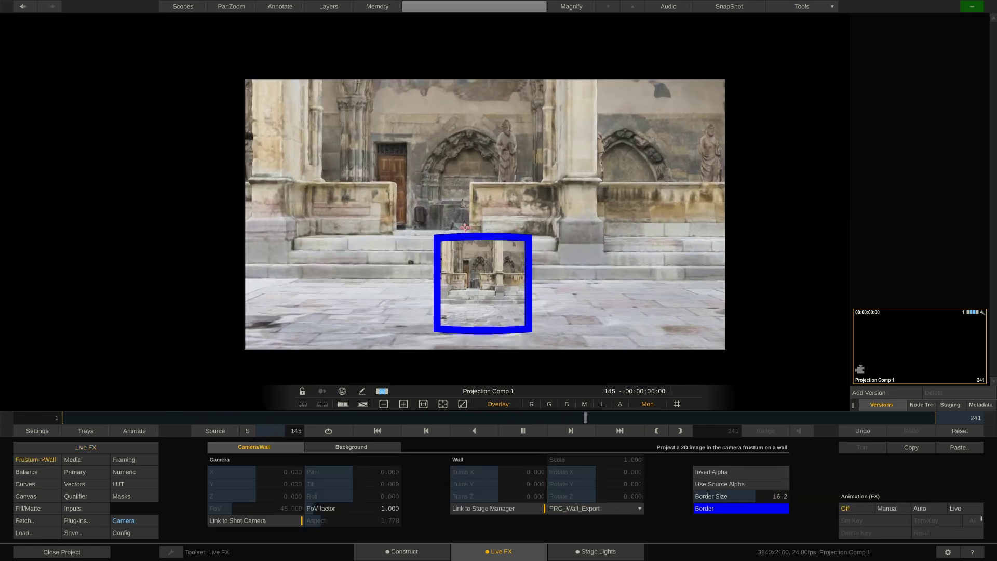
pyautogui.click(732, 510)
pyautogui.moveTo(535, 432)
pyautogui.mouseDown()
pyautogui.moveTo(555, 426)
pyautogui.moveTo(542, 424)
pyautogui.moveTo(570, 429)
pyautogui.mouseUp()
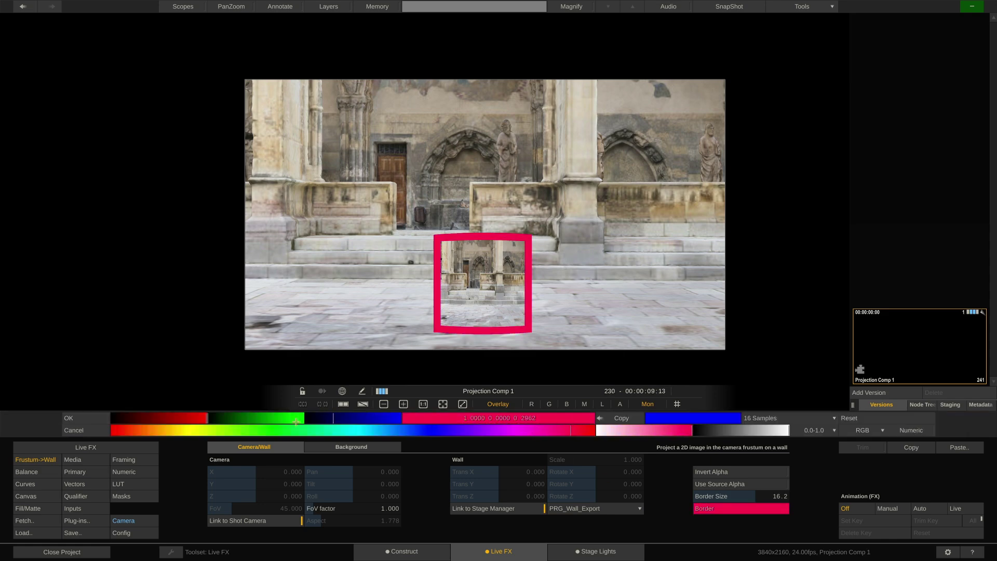
pyautogui.click(91, 419)
# Create Projection Comp 2 from the city street clip with Media Type Cylindrical Panorama.
pyautogui.click(383, 553)
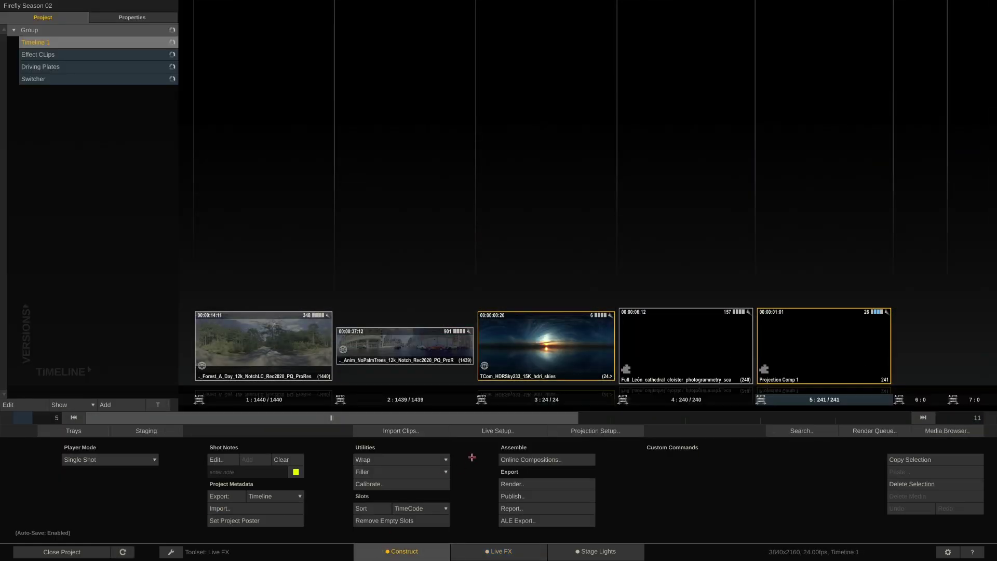
pyautogui.click(597, 431)
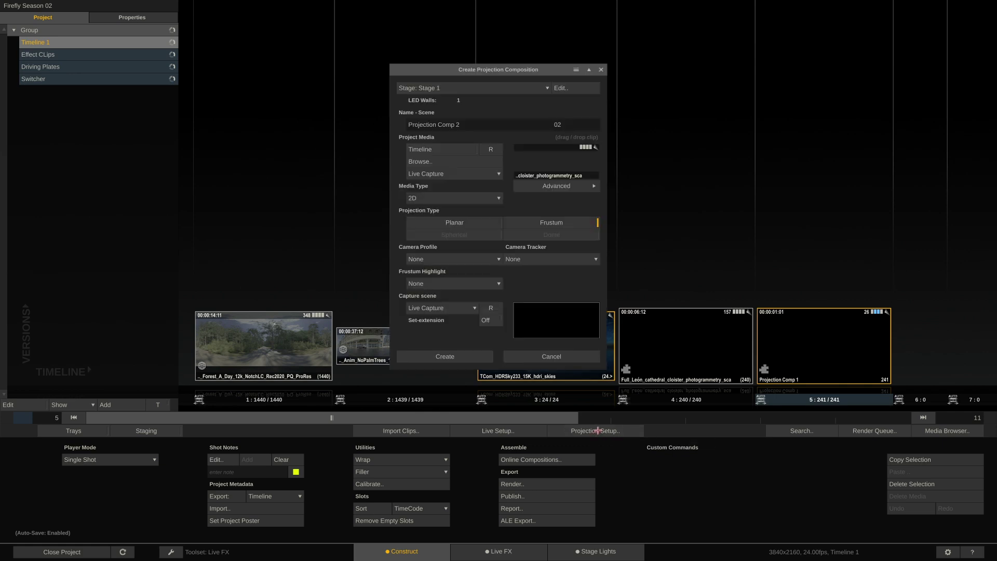
pyautogui.moveTo(381, 323); pyautogui.dragTo(549, 165)
pyautogui.click(463, 197)
pyautogui.click(461, 218)
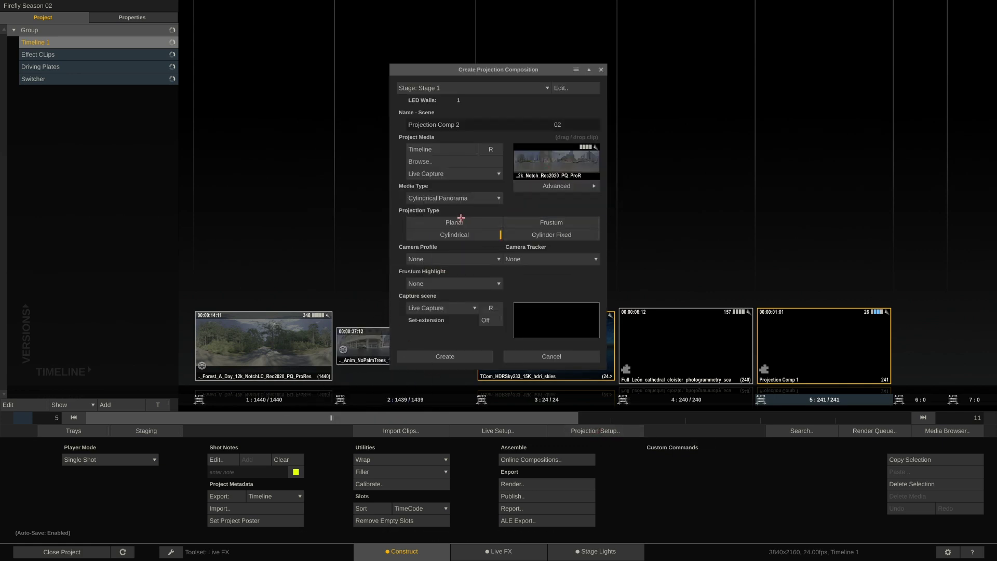
pyautogui.click(425, 354)
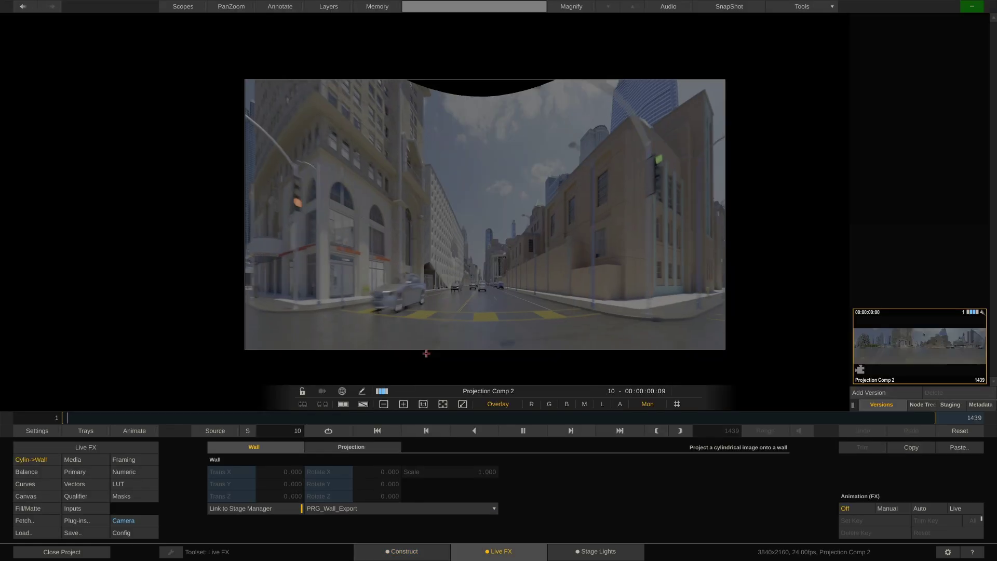
# Open Stage Manager from the viewer's quick tools and orbit to see the wall's other side.
pyautogui.rightClick(451, 195)
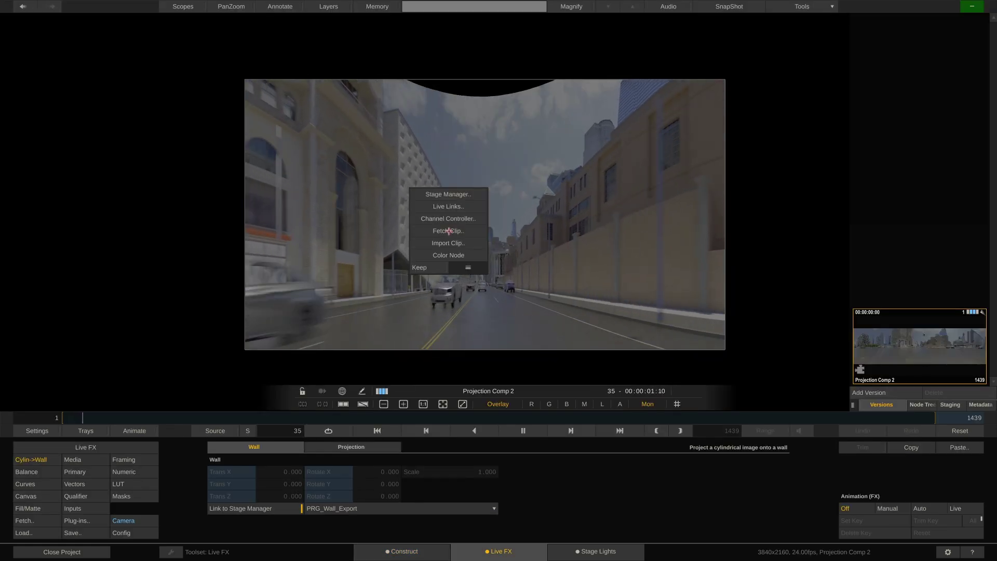
pyautogui.click(451, 194)
pyautogui.moveTo(678, 65); pyautogui.dragTo(544, 40)
pyautogui.moveTo(464, 164); pyautogui.dragTo(623, 160)
pyautogui.moveTo(547, 171); pyautogui.dragTo(653, 139)
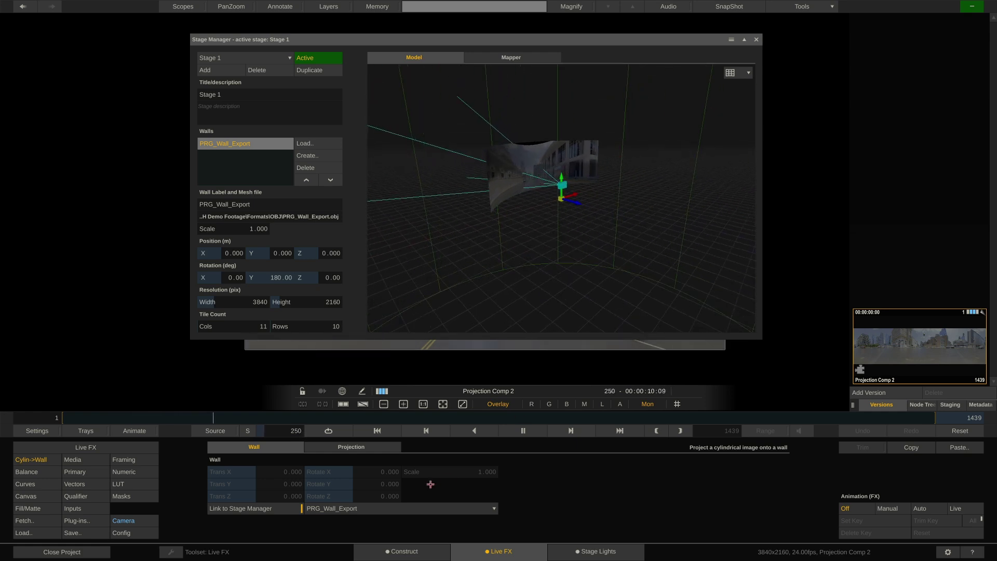
# Switch the projection to Cylindrical Fixed with X 1.822, radius 10.630 and height 17.611.
pyautogui.click(350, 449)
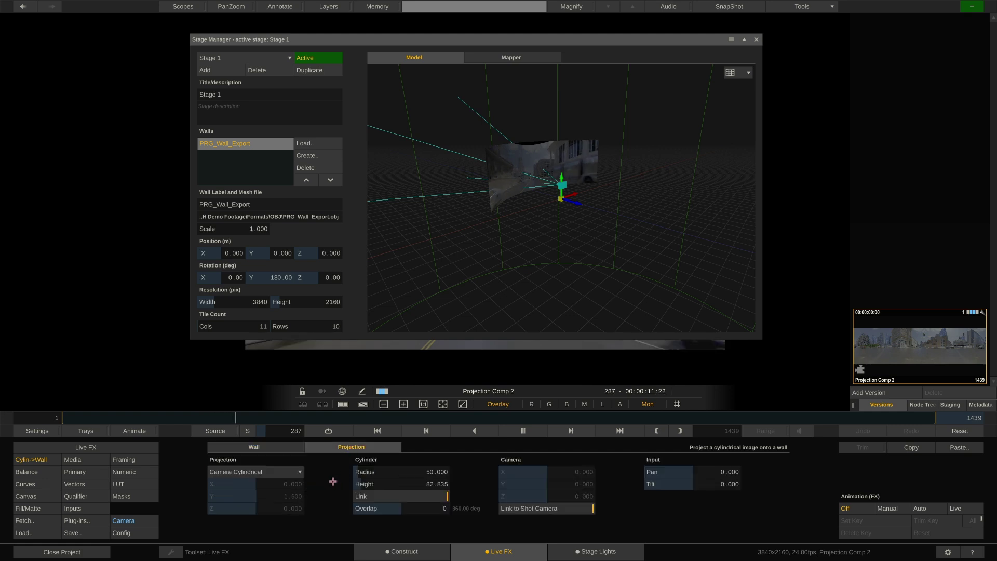
pyautogui.click(268, 471)
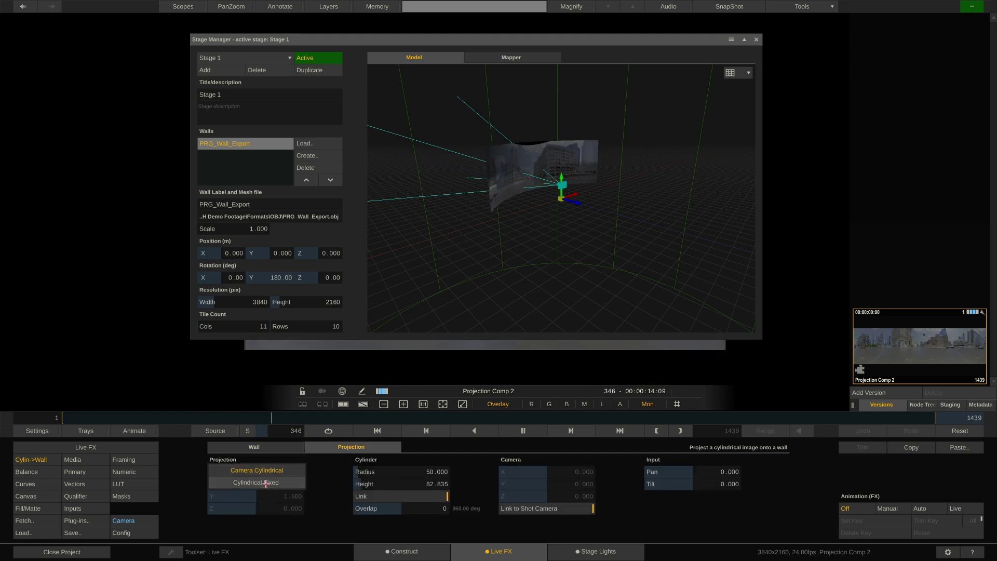
pyautogui.click(266, 483)
pyautogui.moveTo(271, 485); pyautogui.dragTo(306, 482)
pyautogui.moveTo(436, 474); pyautogui.dragTo(408, 476)
pyautogui.moveTo(644, 229); pyautogui.dragTo(615, 229)
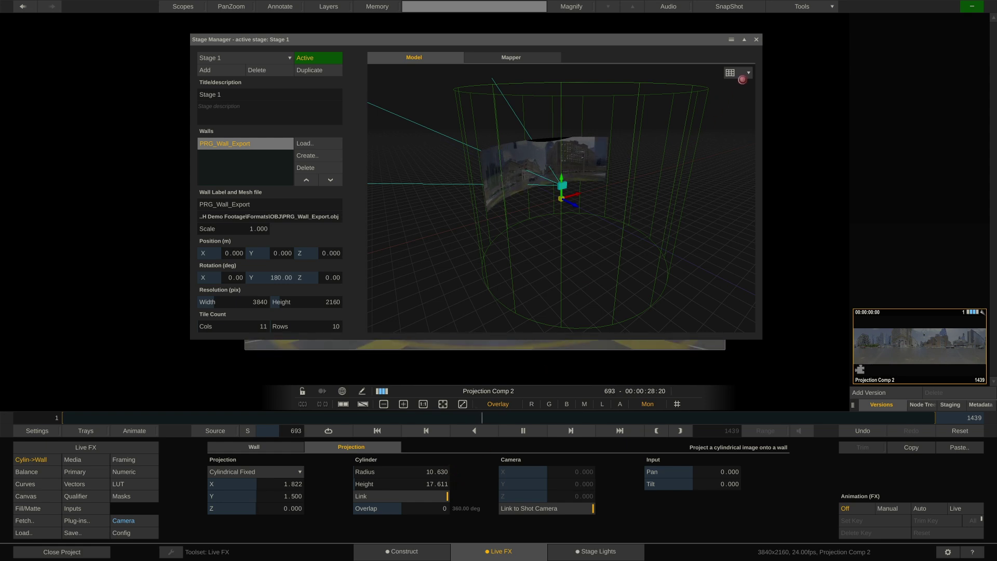
# Turn the projection geometry display off, then back on to show the cylindrical wireframe.
pyautogui.click(746, 72)
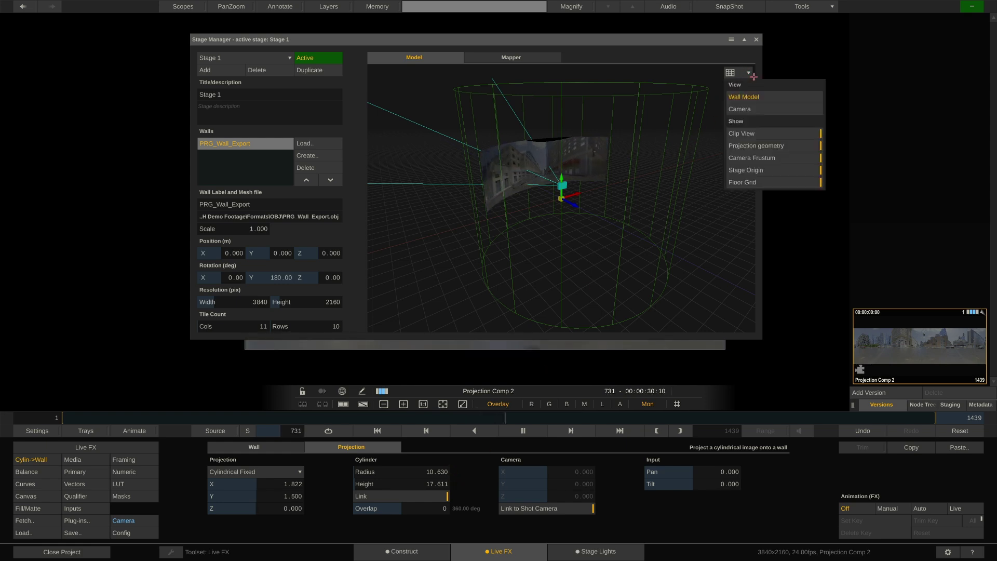
pyautogui.click(764, 146)
pyautogui.click(739, 72)
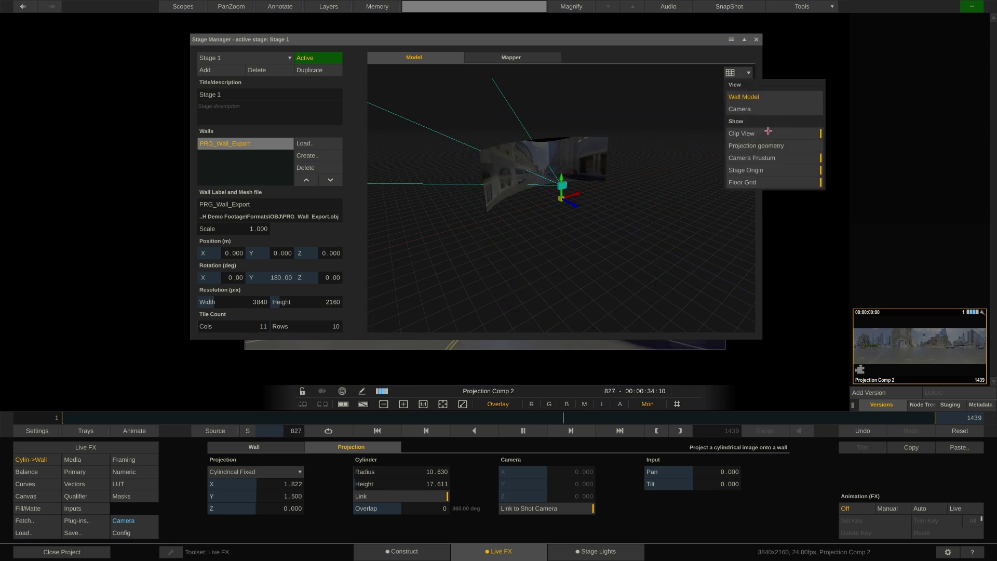
pyautogui.click(783, 146)
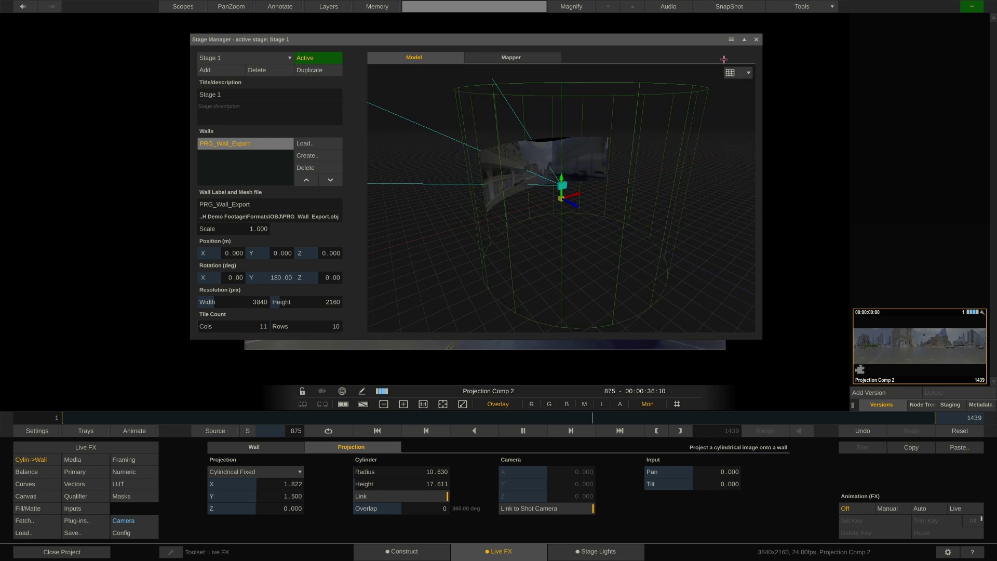
# Toggle the camera frustum lines off and on, then rotate and pan the stage model.
pyautogui.click(738, 72)
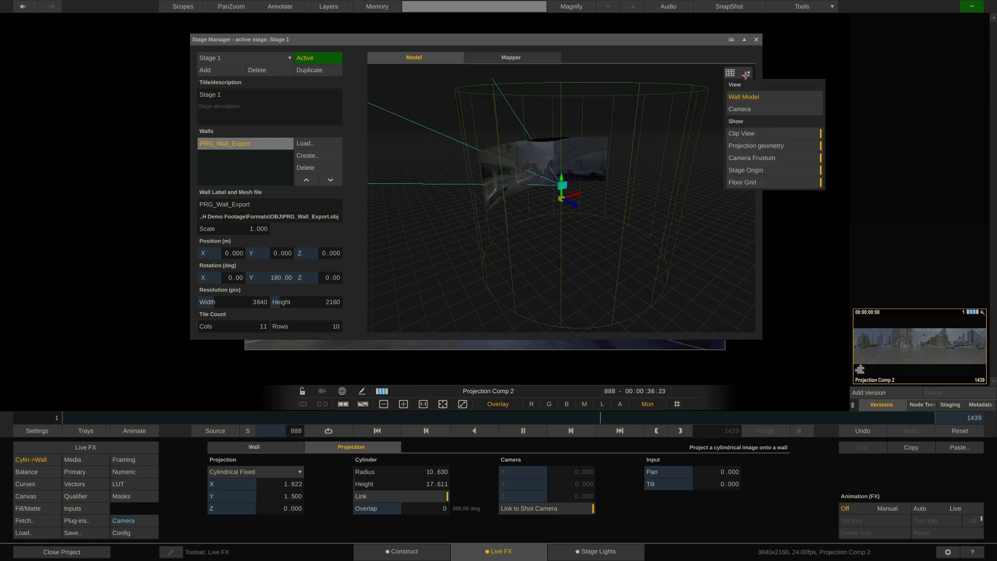
pyautogui.click(758, 158)
pyautogui.click(735, 74)
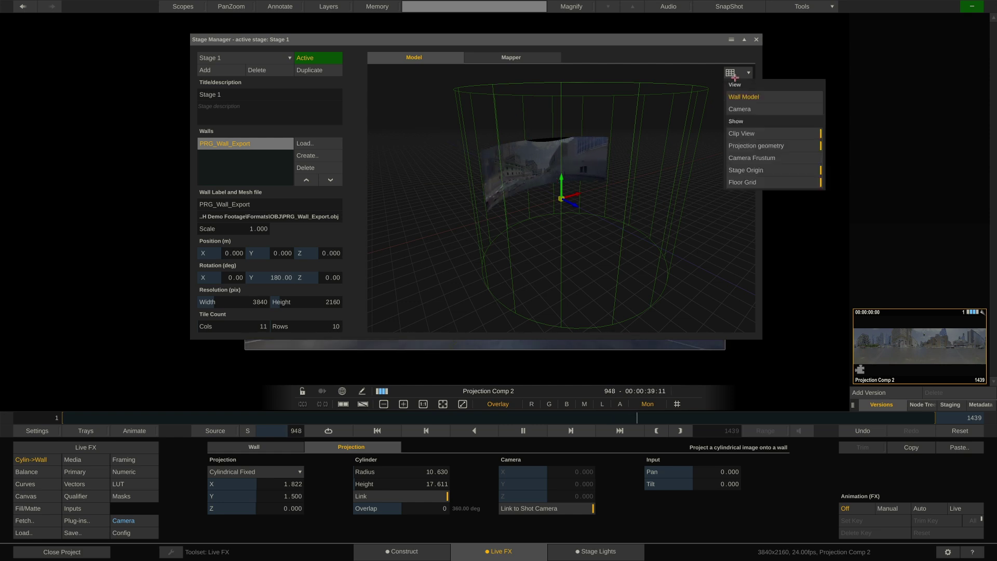
pyautogui.click(760, 157)
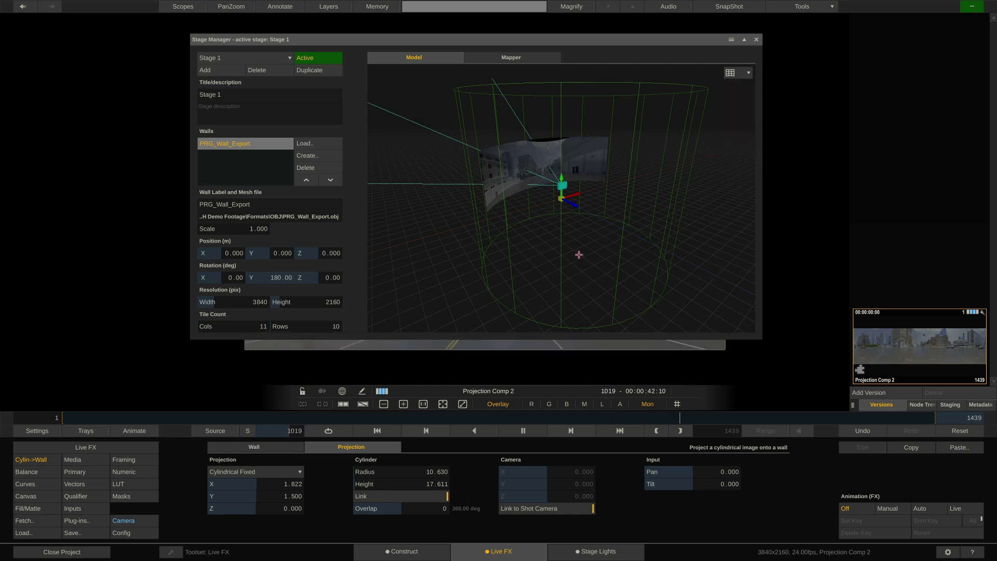
pyautogui.moveTo(577, 255)
pyautogui.mouseDown()
pyautogui.moveTo(474, 244)
pyautogui.moveTo(523, 256)
pyautogui.moveTo(596, 241)
pyautogui.moveTo(569, 256)
pyautogui.mouseUp()
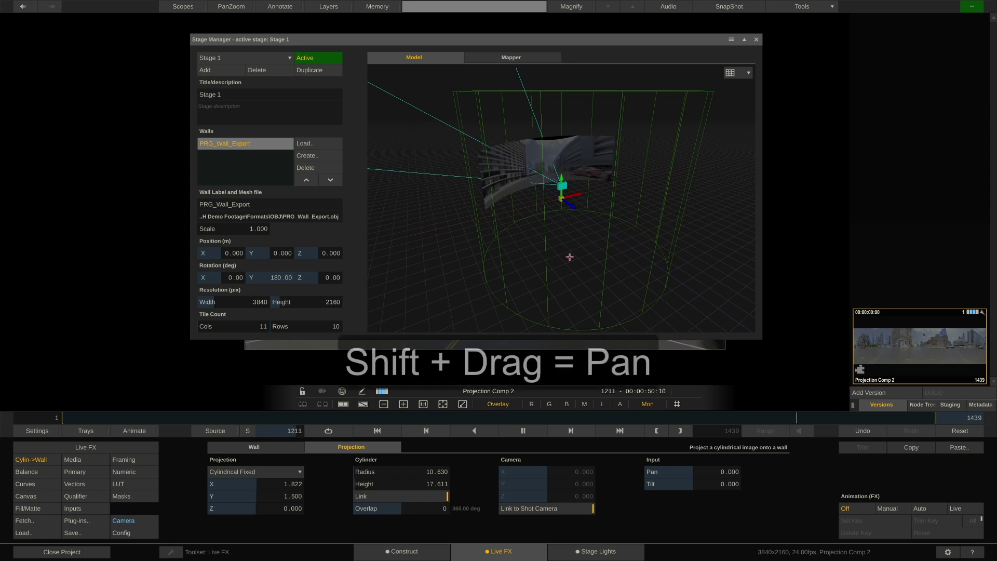
pyautogui.moveTo(634, 214); pyautogui.dragTo(524, 199)
# Close Stage Manager and create a projection composition from the Cam_05 plate on Driving Plates.
pyautogui.click(757, 38)
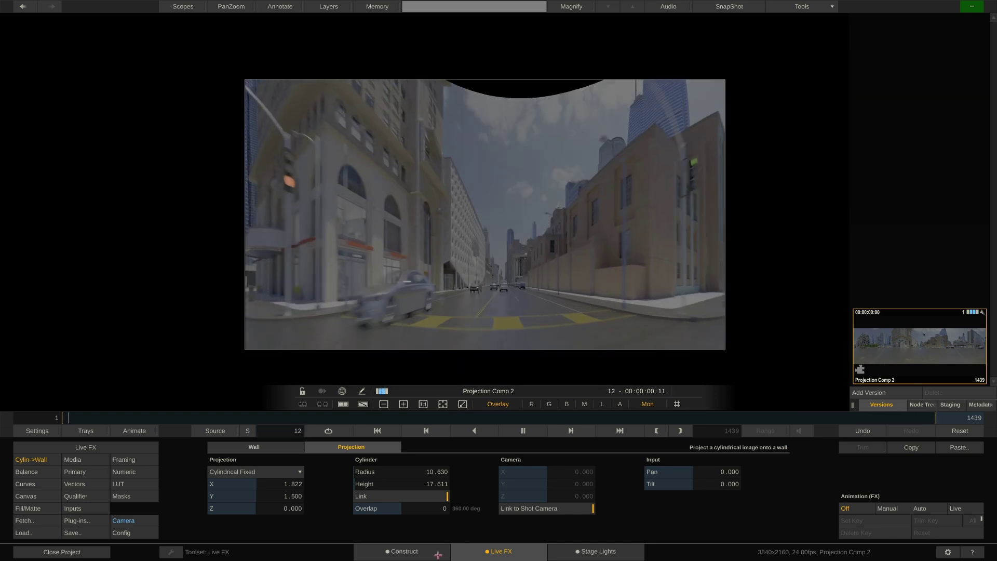
pyautogui.click(404, 550)
pyautogui.click(79, 67)
pyautogui.click(620, 428)
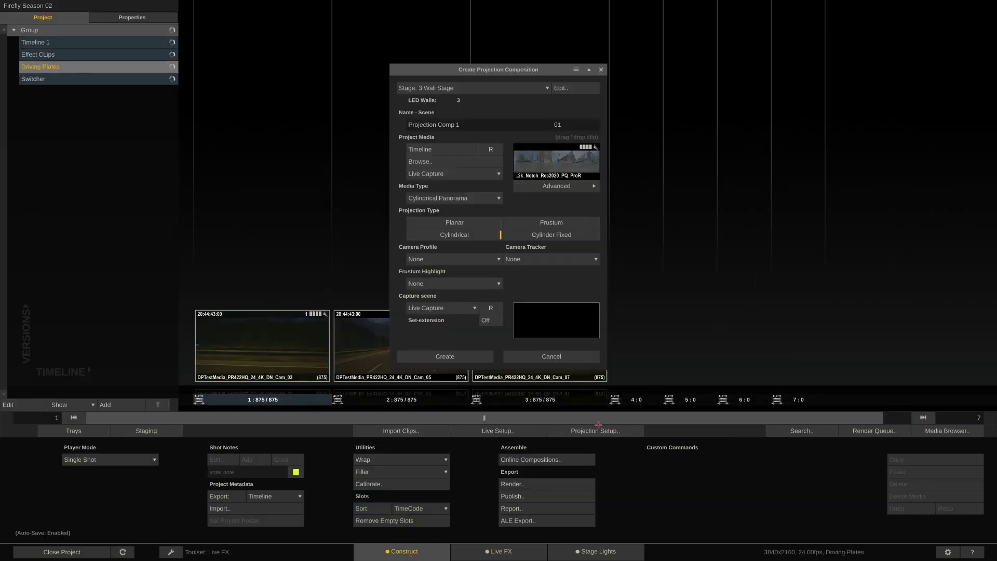
pyautogui.moveTo(402, 316); pyautogui.dragTo(555, 161)
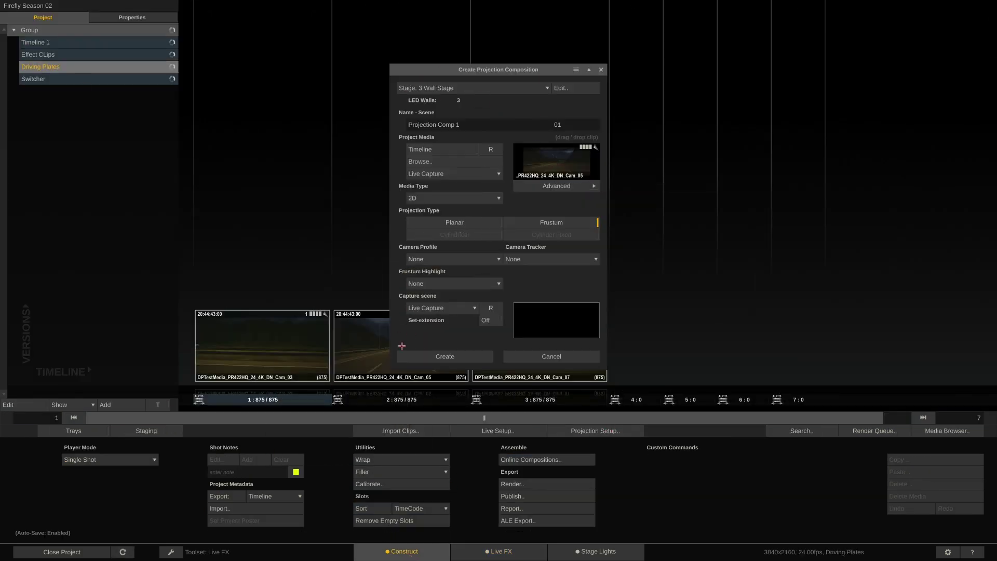
pyautogui.click(437, 356)
# In the node tree, move a DPTest clip under the third Frustum and replace an input with Cam_03.
pyautogui.click(919, 403)
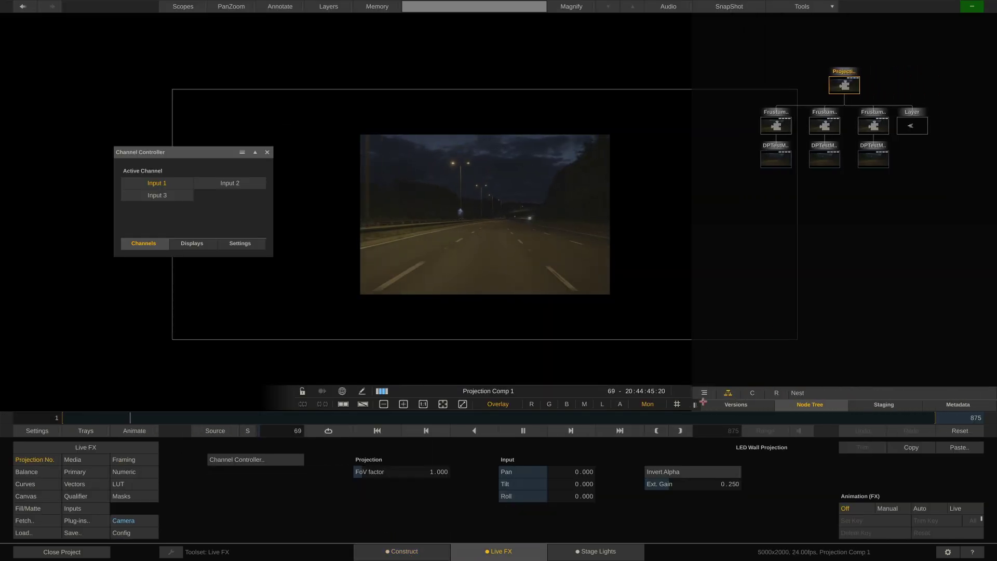
pyautogui.moveTo(799, 248); pyautogui.dragTo(881, 208)
pyautogui.click(845, 162)
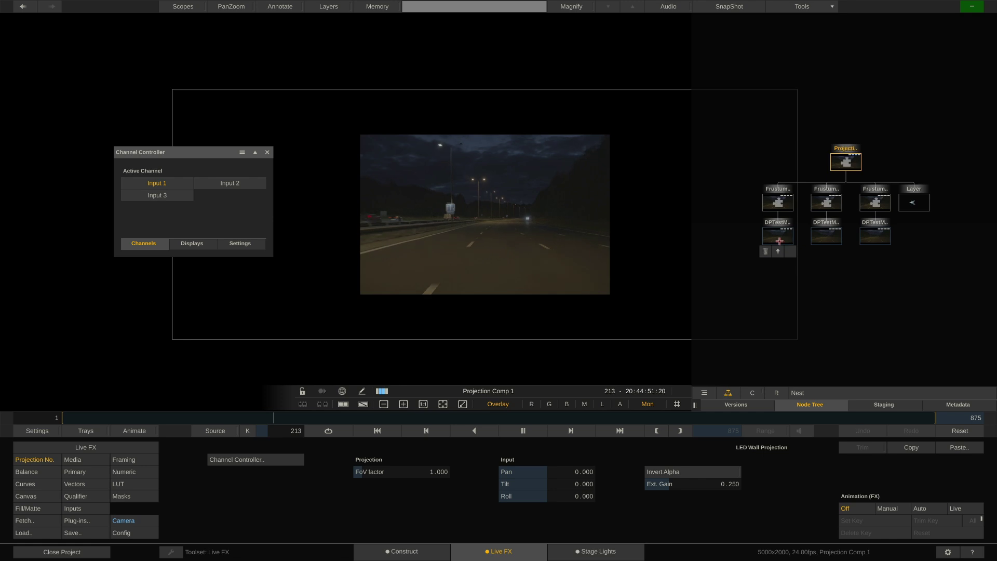
pyautogui.rightClick(618, 214)
pyautogui.click(614, 224)
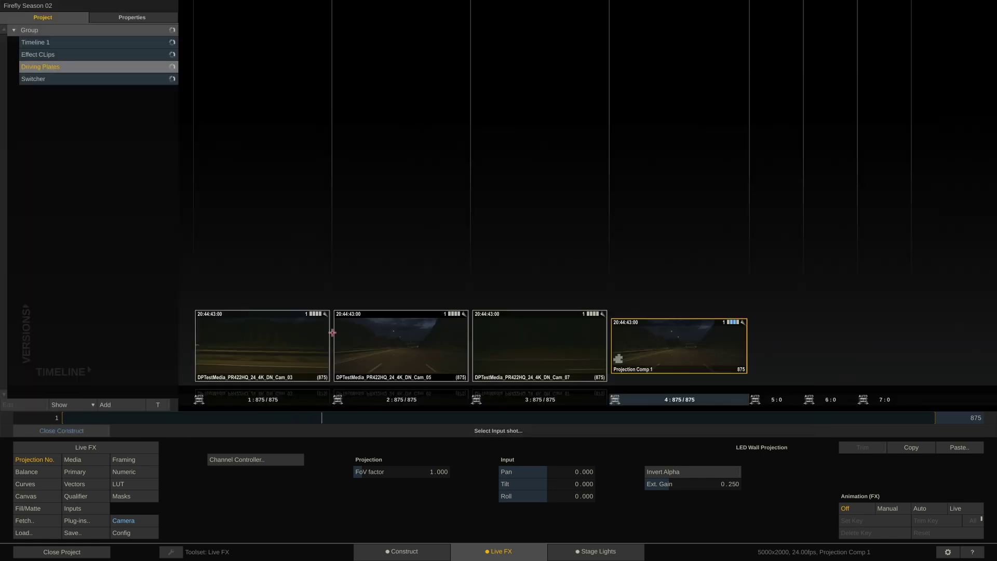
pyautogui.moveTo(261, 335); pyautogui.dragTo(761, 229)
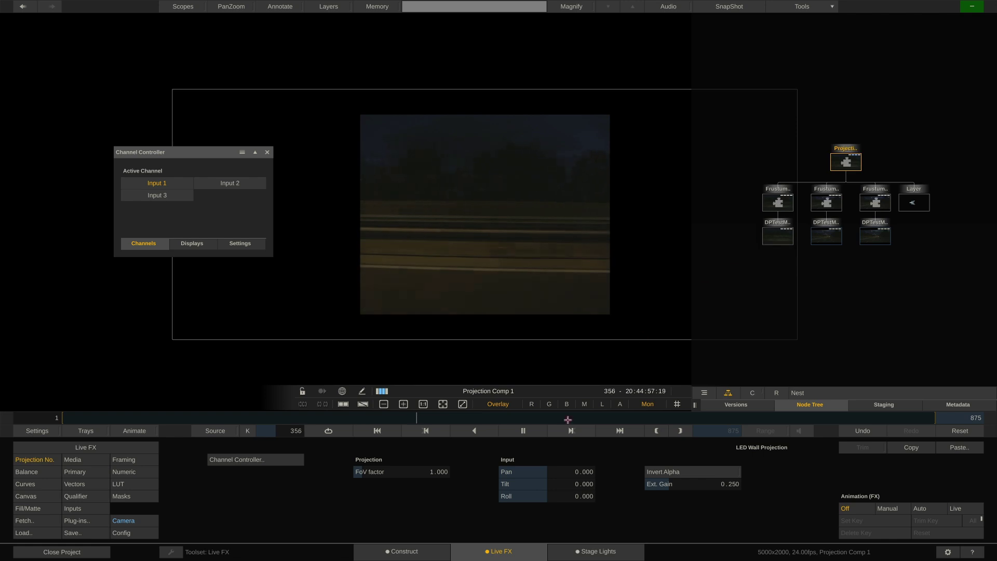
pyautogui.press('Escape')
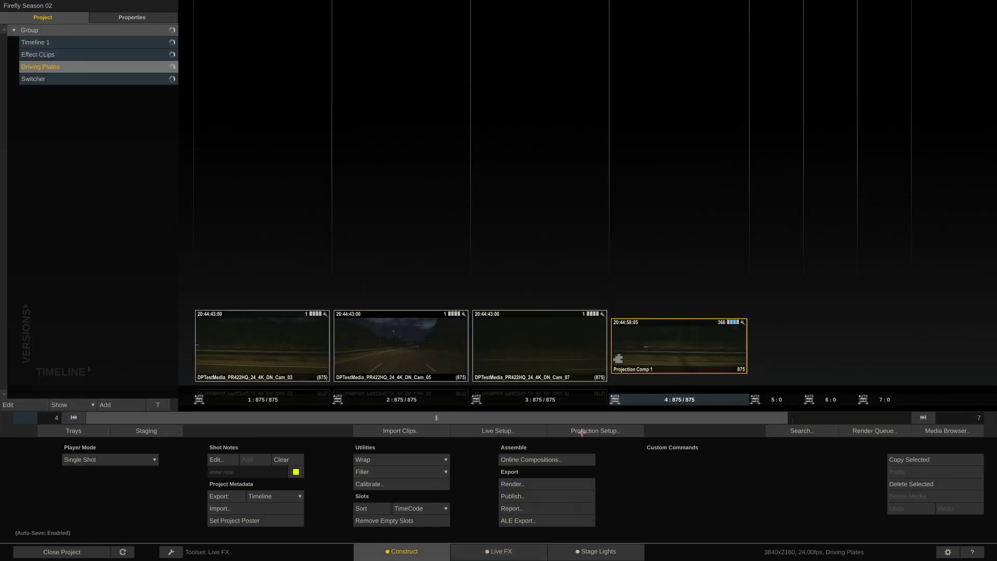
pyautogui.click(581, 431)
# Assign the Cam_03 plate to the Totem wall and Cam_07 to Totem Big.
pyautogui.click(557, 186)
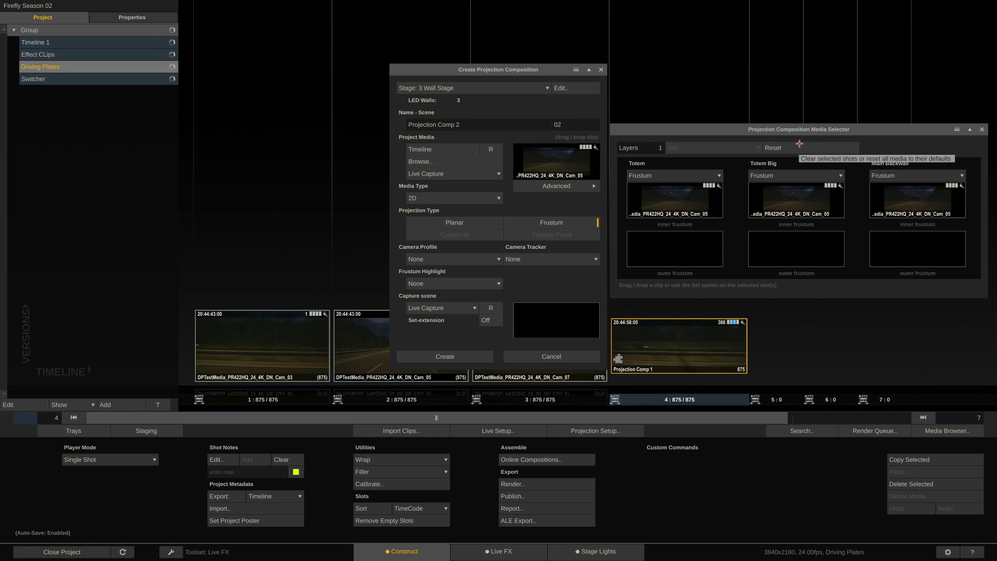
pyautogui.moveTo(253, 351); pyautogui.dragTo(662, 205)
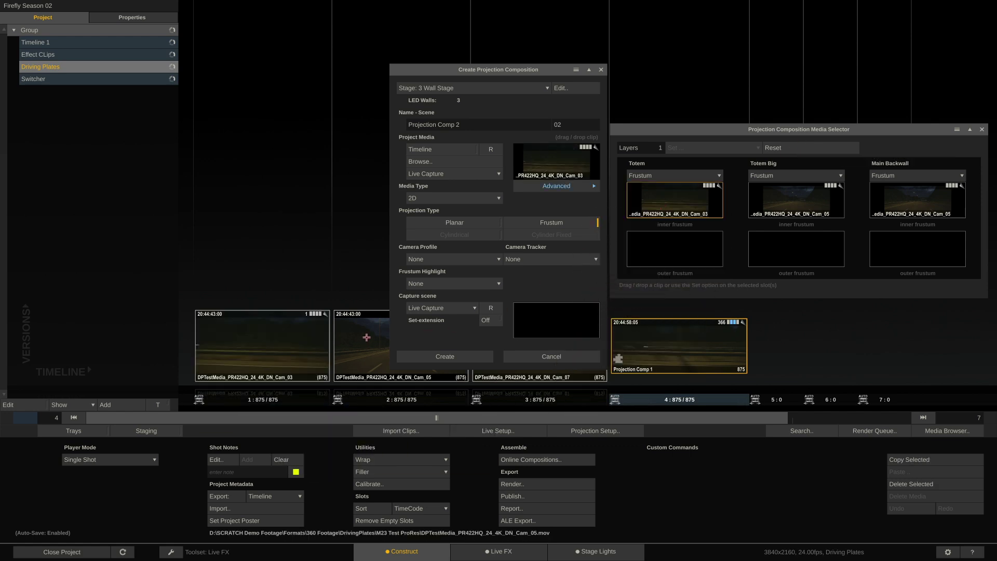
pyautogui.moveTo(541, 68); pyautogui.dragTo(399, 59)
pyautogui.moveTo(549, 342); pyautogui.dragTo(793, 203)
# Set Main Backwall, Totem Big and Totem to Planar, with frustum highlight on Main Backwall.
pyautogui.click(888, 175)
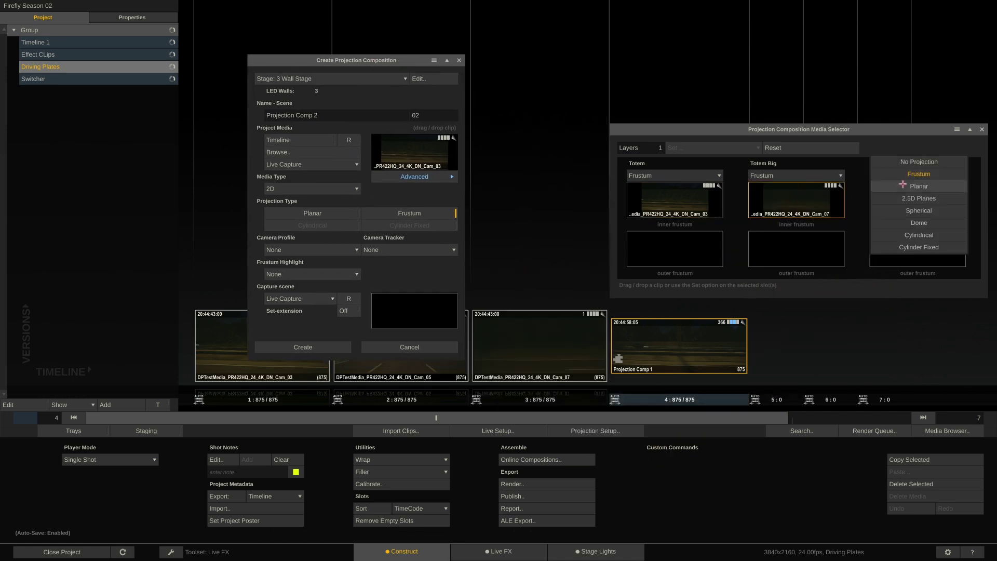
pyautogui.click(888, 186)
pyautogui.click(816, 175)
pyautogui.click(814, 186)
pyautogui.click(675, 175)
pyautogui.click(675, 186)
pyautogui.click(332, 274)
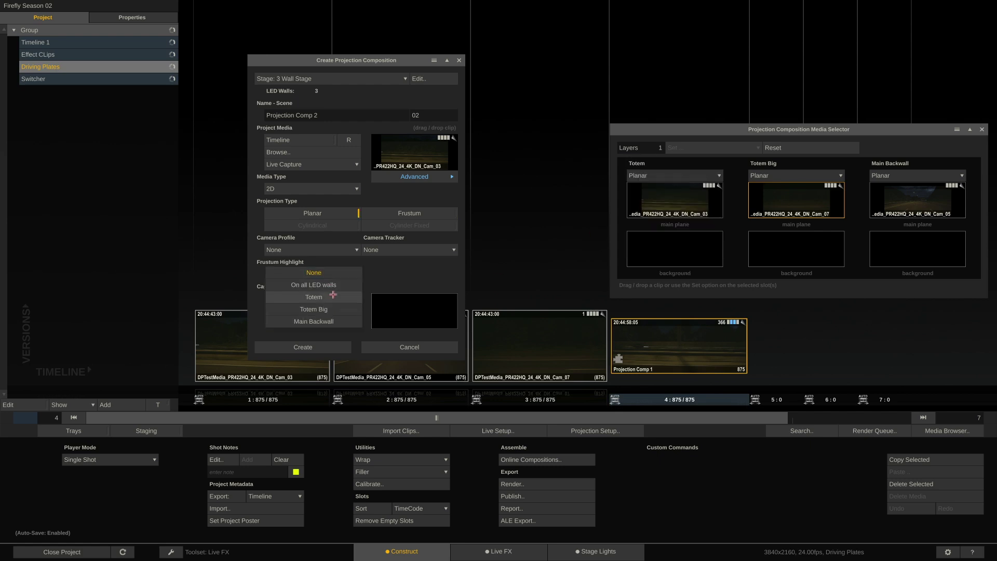
pyautogui.click(343, 321)
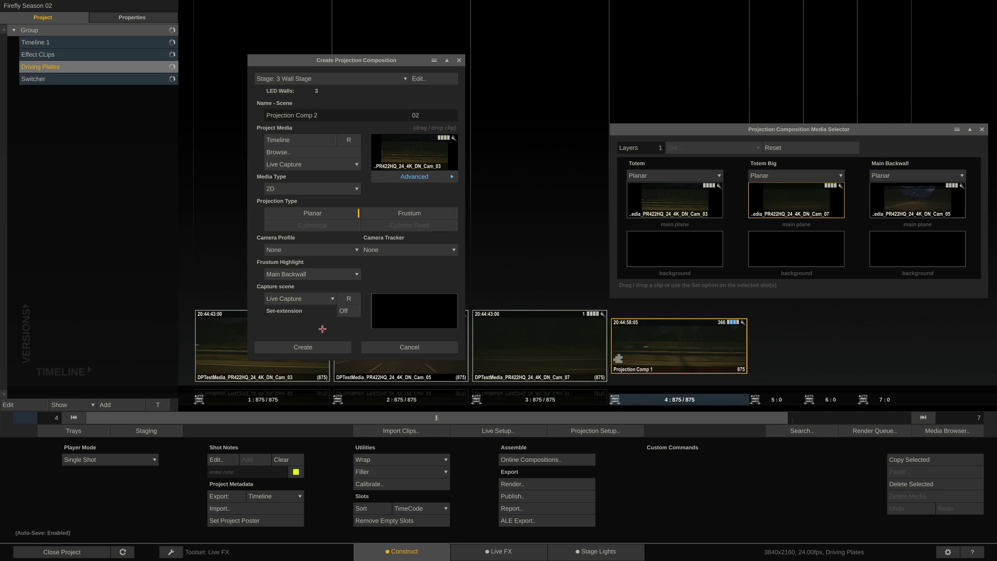
# Create Projection Comp 2 and switch the active channel from Input 3 to Input 2.
pyautogui.click(273, 347)
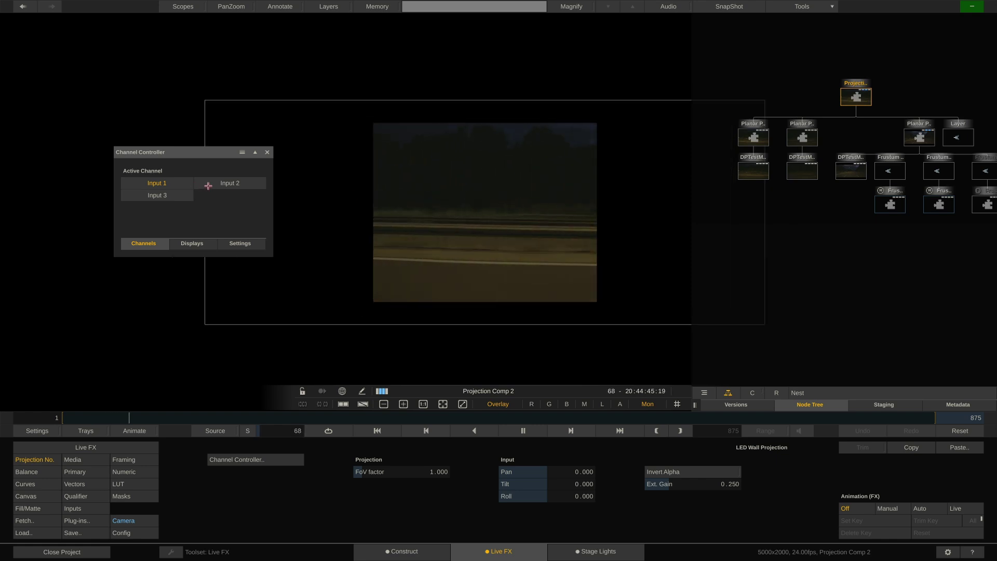
pyautogui.click(157, 195)
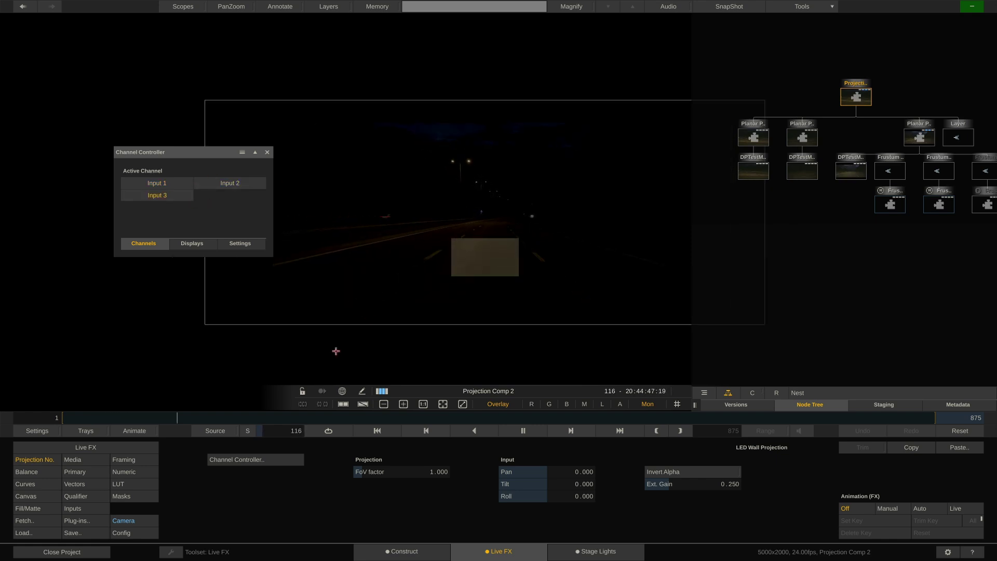
pyautogui.press('2')
pyautogui.moveTo(576, 209); pyautogui.dragTo(427, 207)
pyautogui.moveTo(903, 256); pyautogui.dragTo(823, 256)
# Inspect the Frustum node and its child nodes, turning off the Frustum Border layer.
pyautogui.click(857, 170)
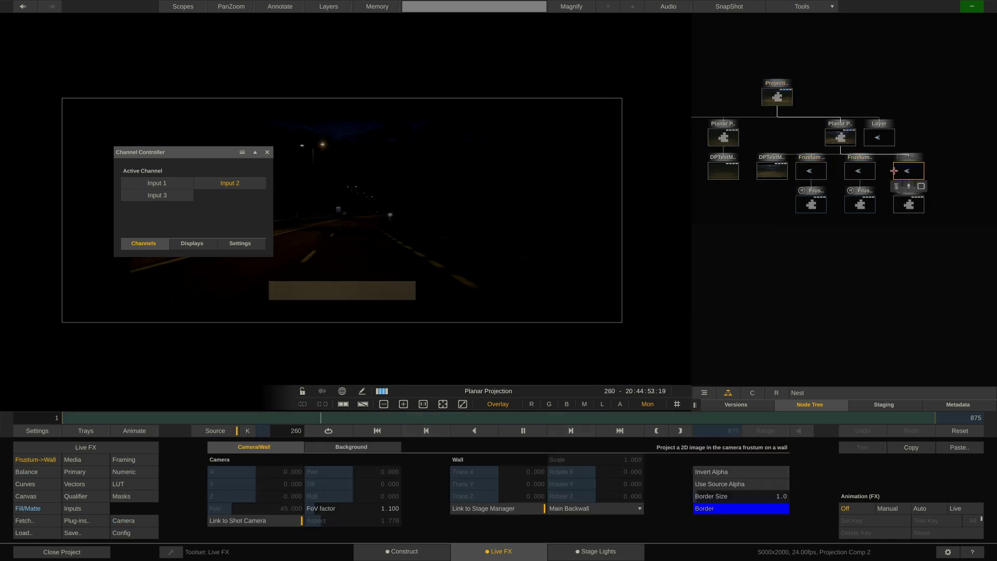
pyautogui.click(811, 204)
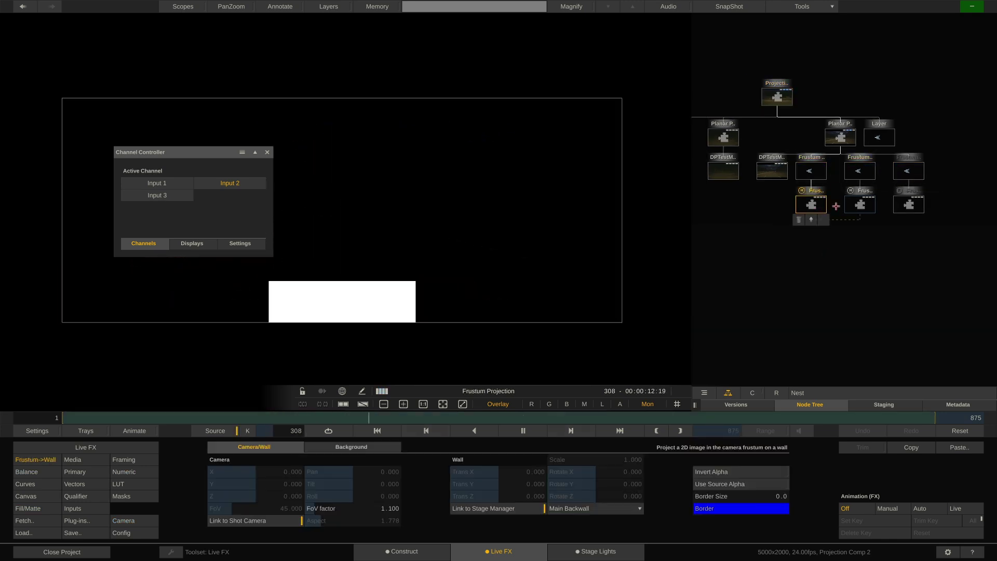
pyautogui.click(909, 204)
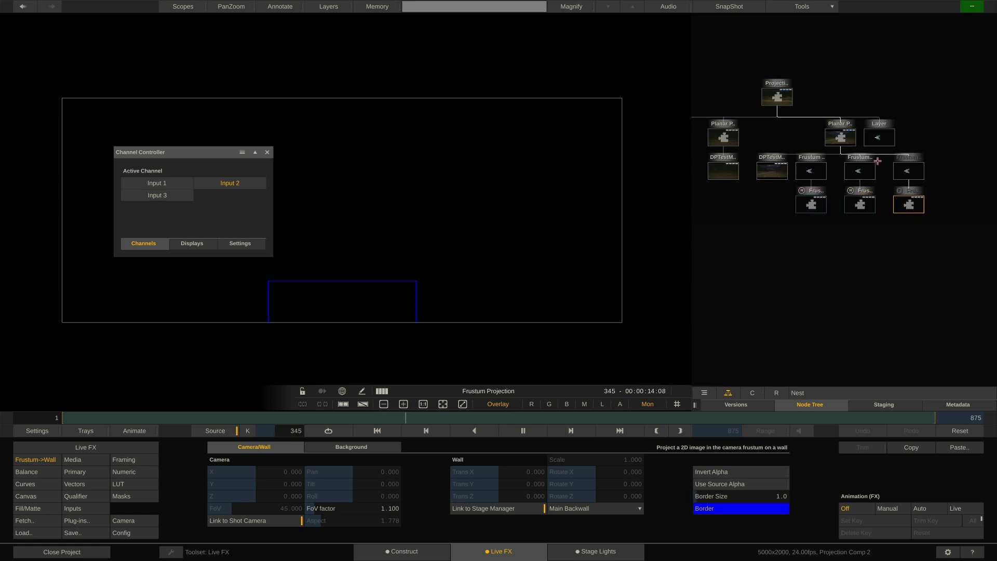
pyautogui.click(811, 204)
pyautogui.click(825, 175)
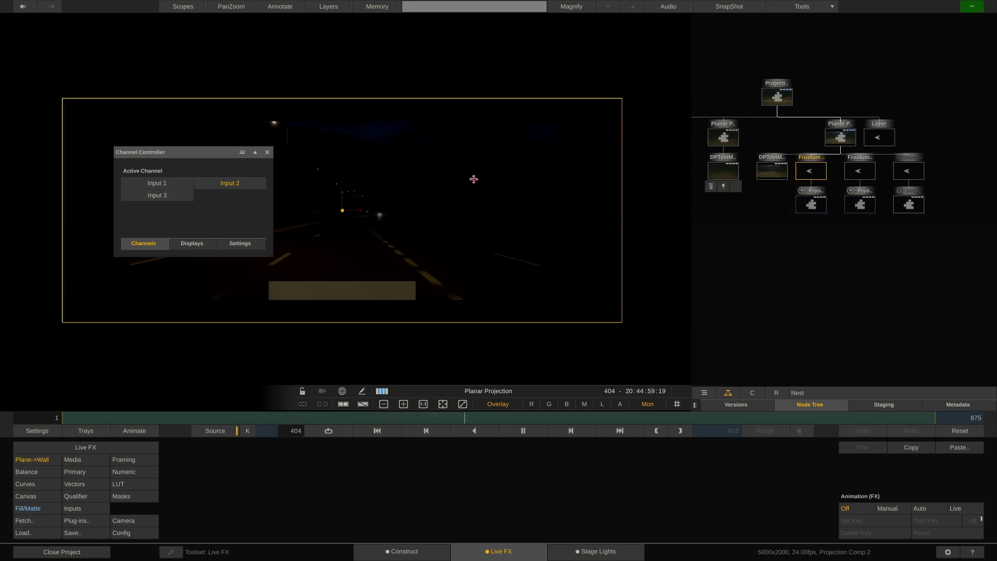
pyautogui.moveTo(45, 71)
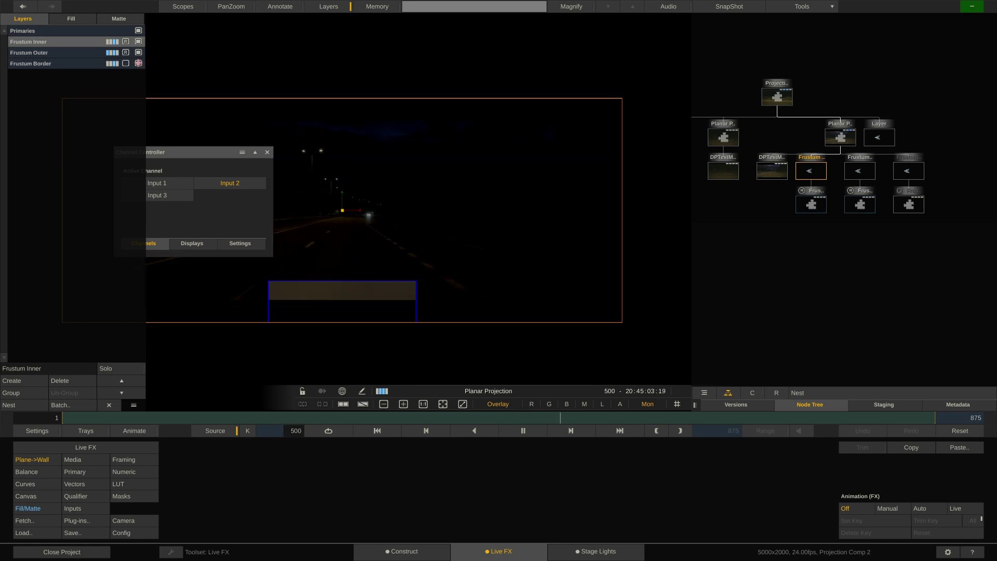
pyautogui.click(138, 62)
pyautogui.click(58, 64)
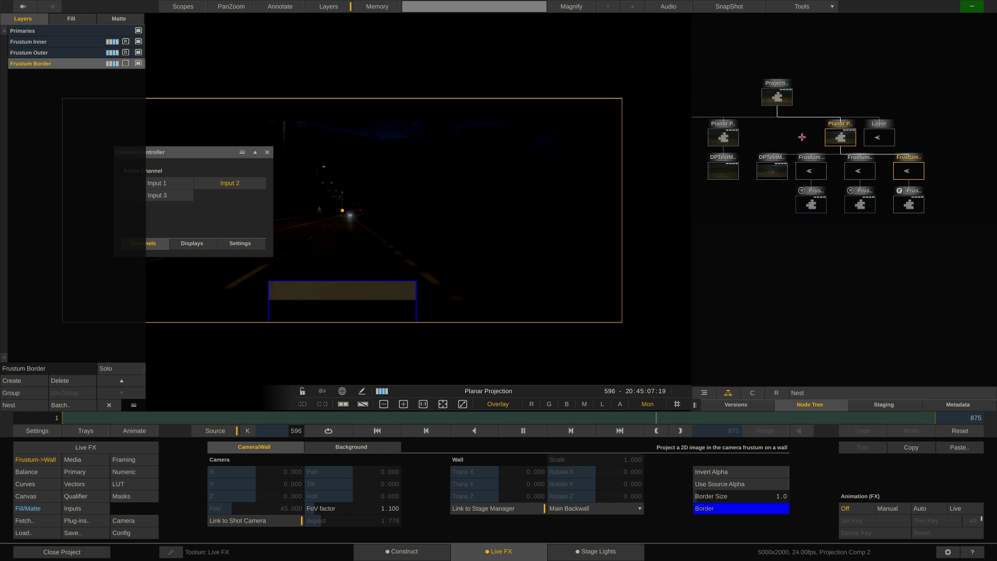
pyautogui.click(840, 152)
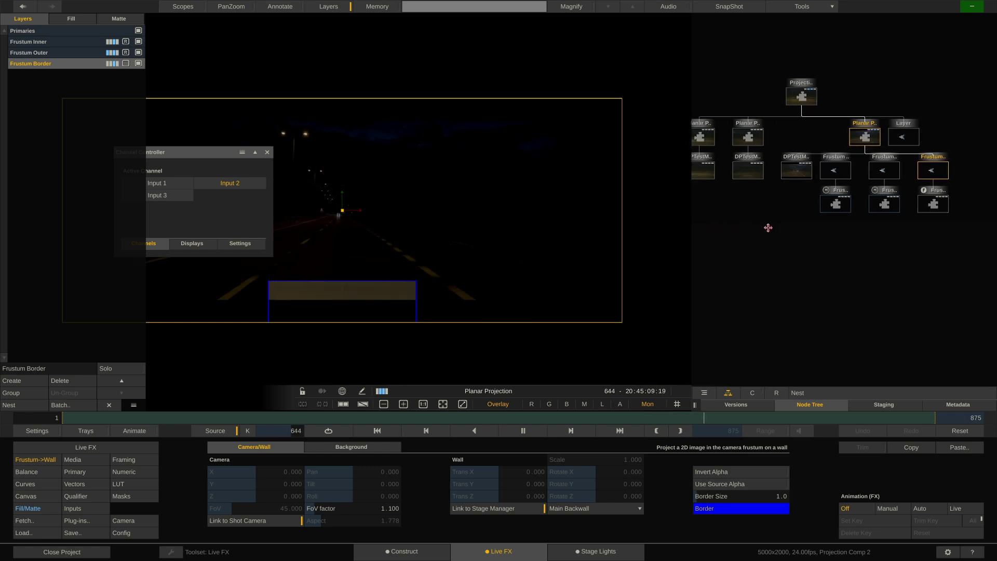
# View the camera clip nodes' media, including Cam_05, then open the Projection Comp 2 settings.
pyautogui.click(771, 170)
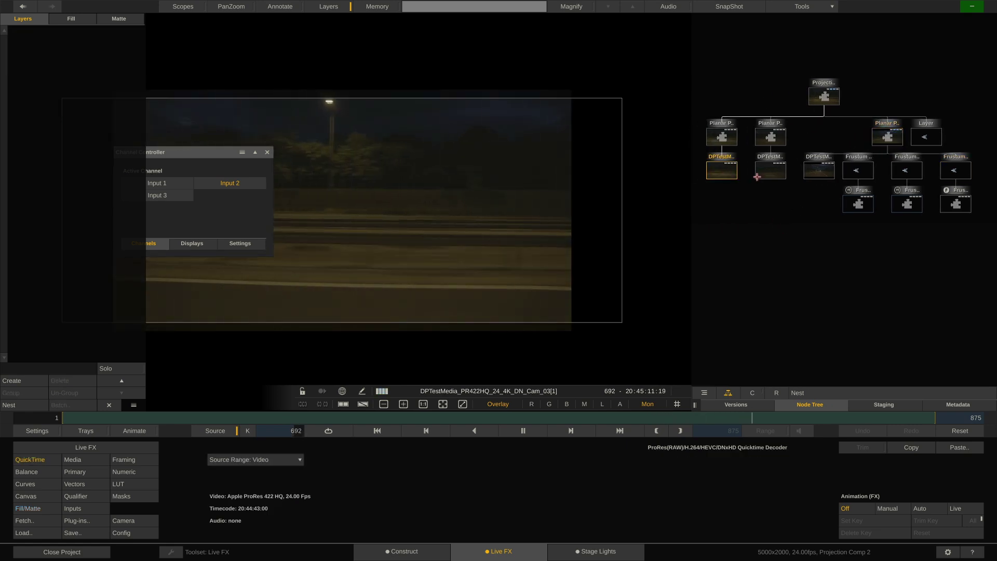
pyautogui.click(812, 172)
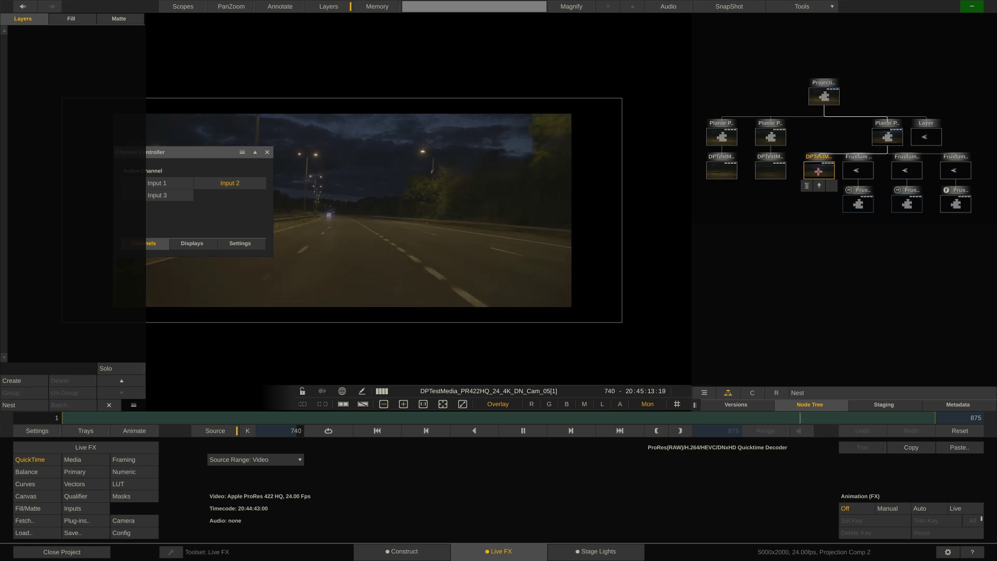
pyautogui.click(823, 96)
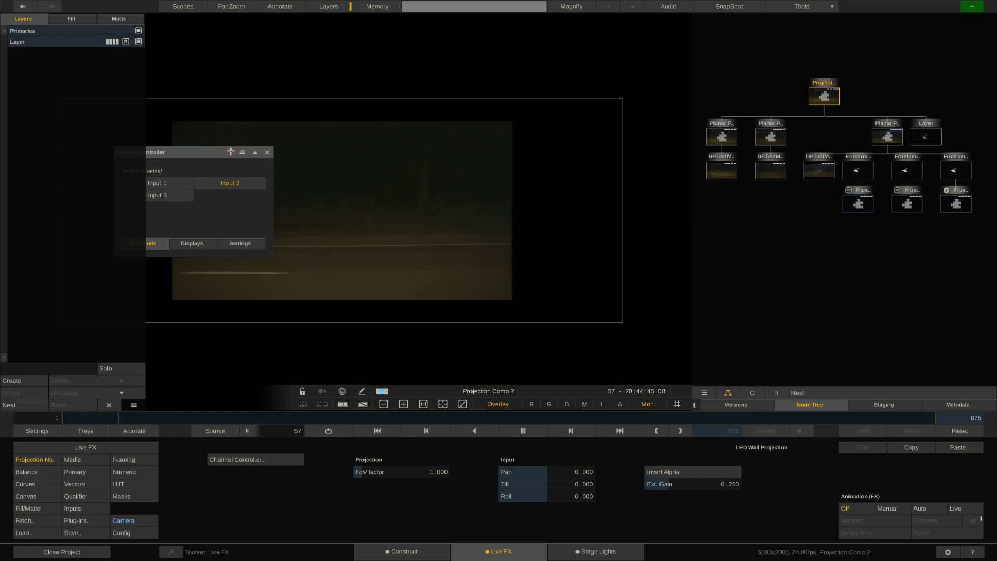
# Drag the Channel Controller panel to the left edge and check the clip and Planar Projection nodes.
pyautogui.moveTo(231, 151); pyautogui.dragTo(135, 124)
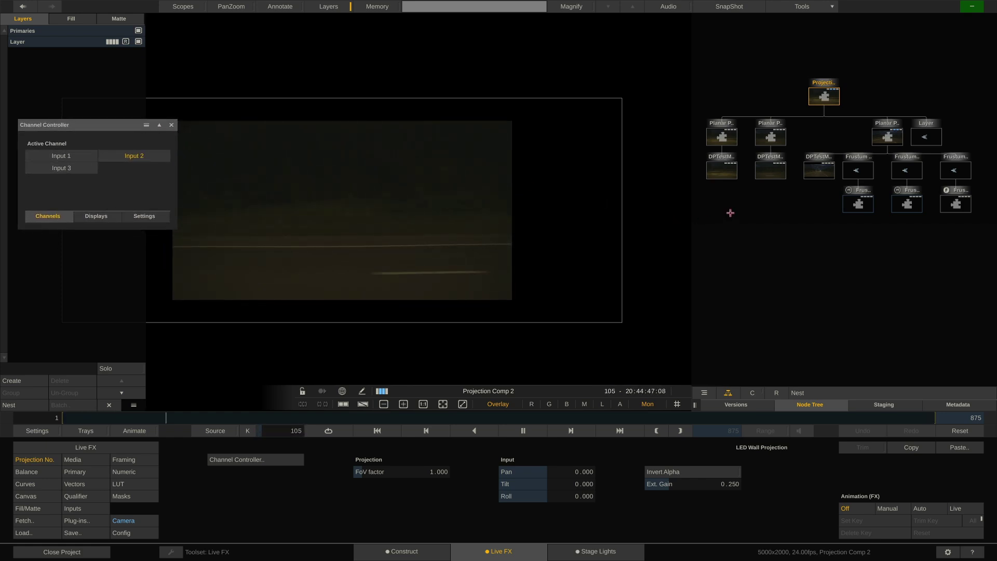
pyautogui.moveTo(762, 219)
pyautogui.mouseDown()
pyautogui.moveTo(777, 231)
pyautogui.moveTo(757, 232)
pyautogui.mouseUp()
pyautogui.click(713, 188)
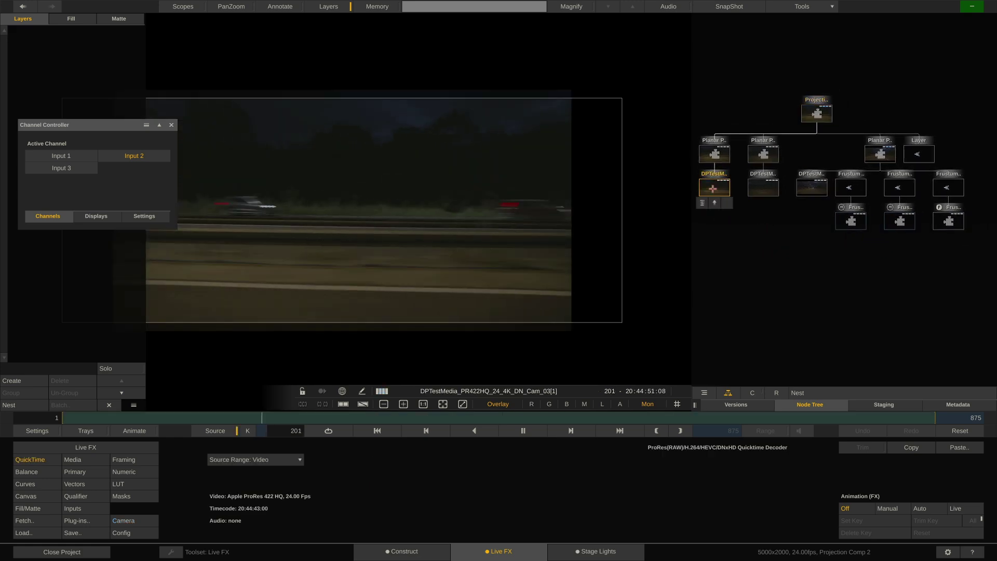
pyautogui.click(721, 154)
pyautogui.click(762, 153)
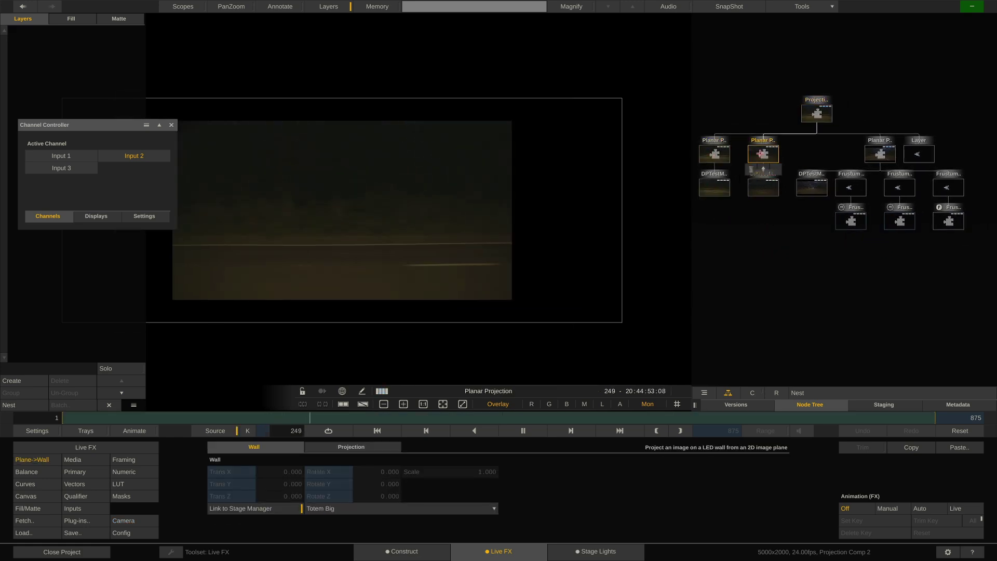
pyautogui.click(817, 113)
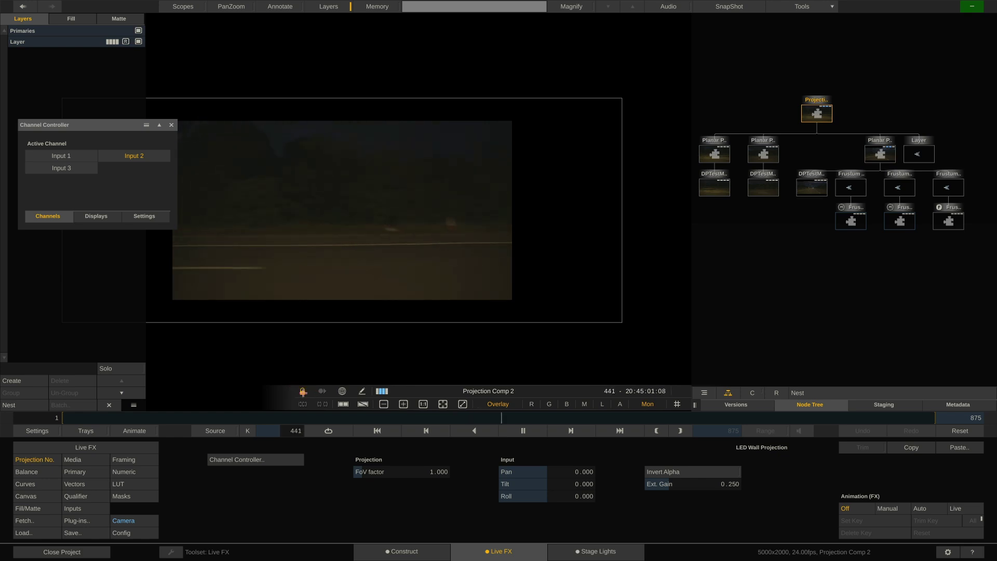
# Recheck the clip and Planar Projection nodes, return to Projection Comp 2, and pan the image.
pyautogui.click(714, 189)
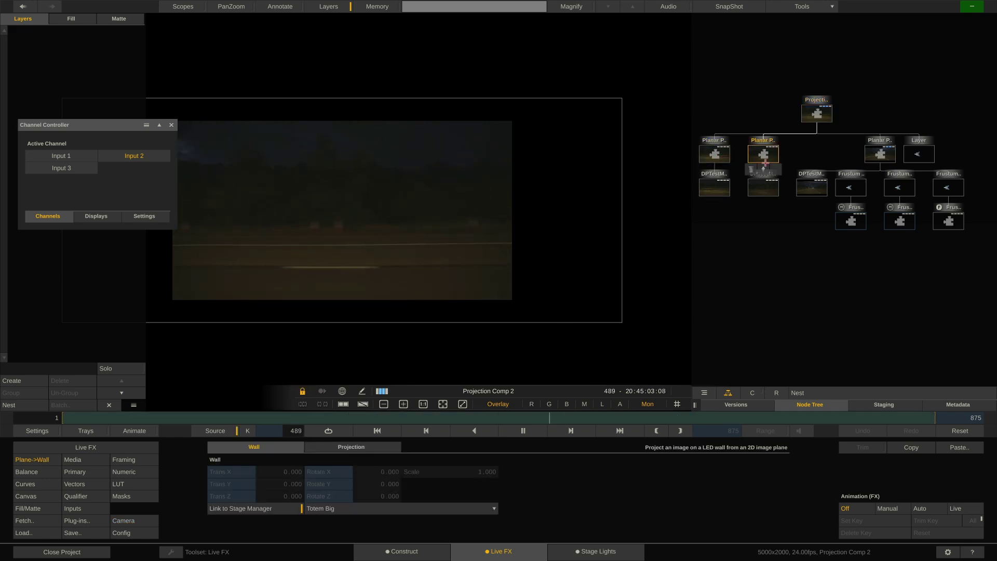
pyautogui.click(766, 193)
pyautogui.click(880, 156)
pyautogui.click(813, 115)
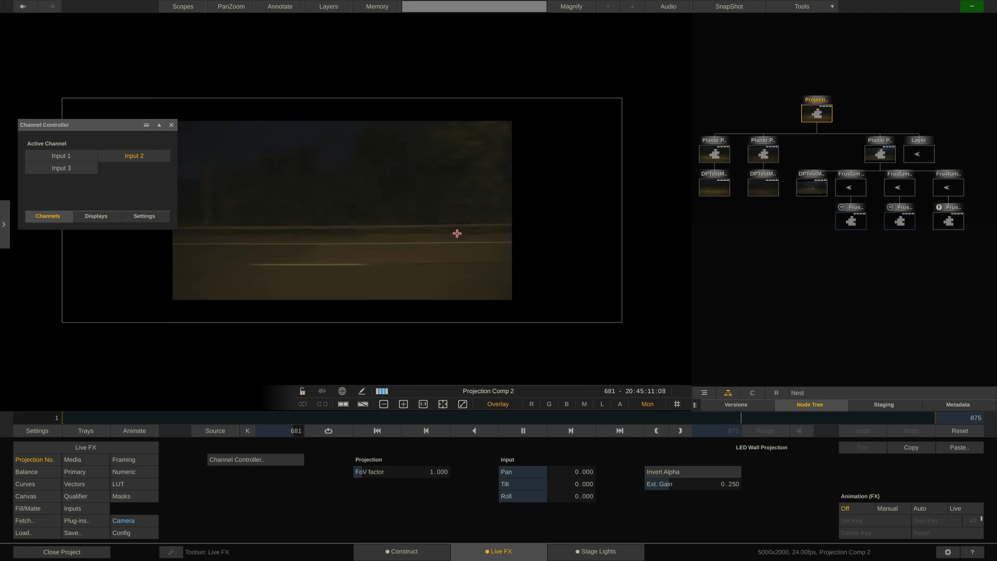
pyautogui.scroll(-1, 334, 240)
pyautogui.moveTo(334, 241); pyautogui.dragTo(412, 263)
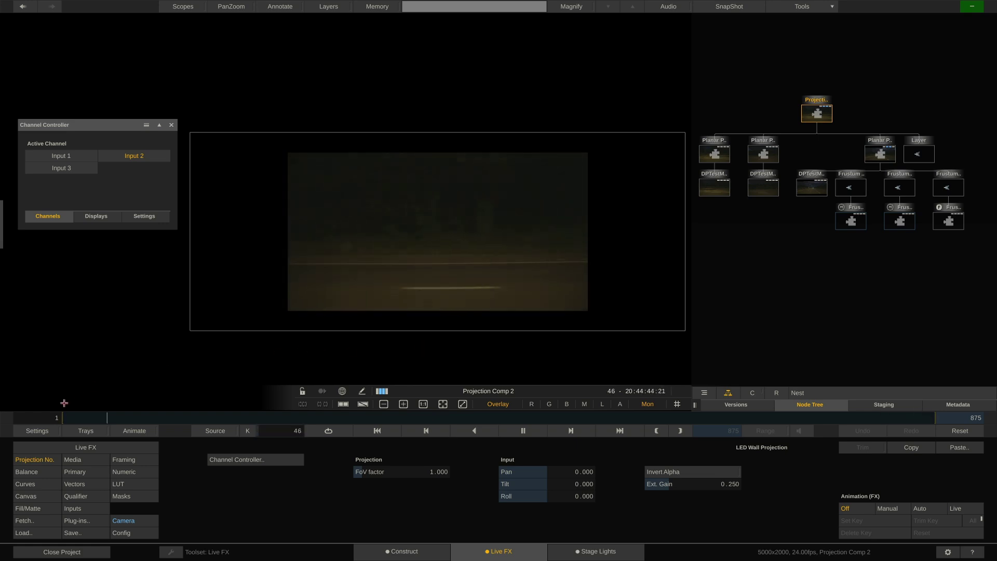
pyautogui.click(37, 430)
pyautogui.click(78, 447)
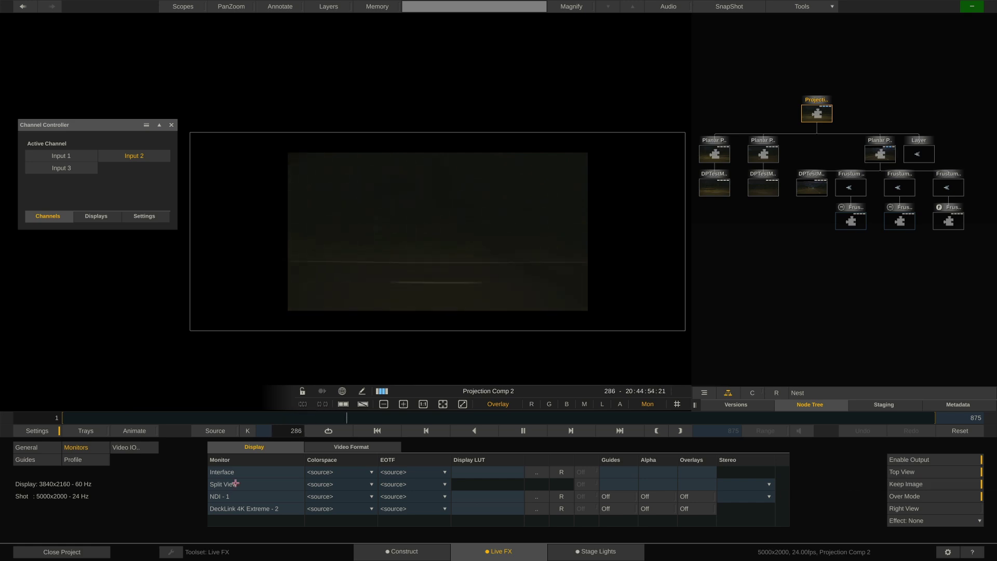
pyautogui.click(41, 431)
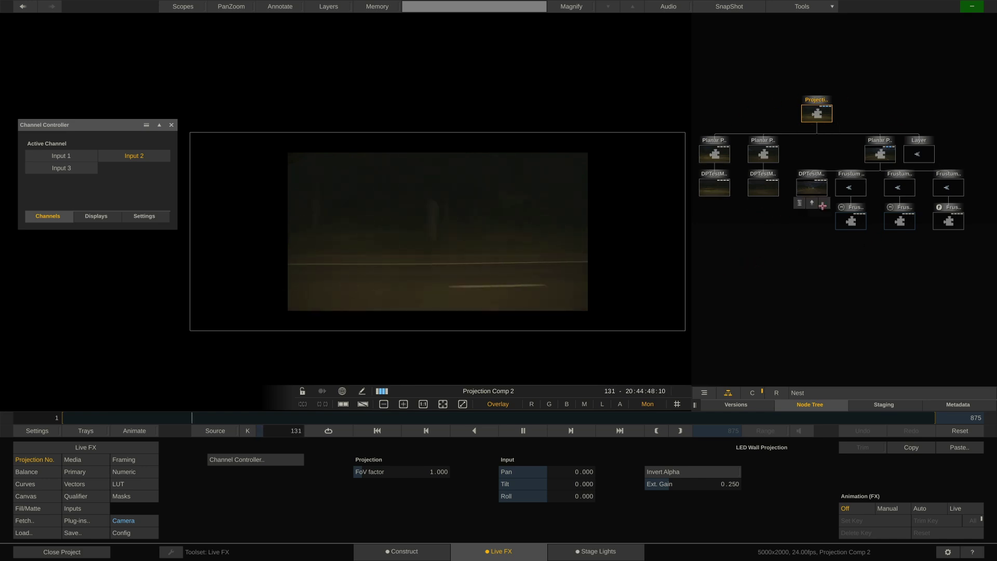
# Check the staged clips, then drag the Cam_03 clip preview out of its node in the Node Tree.
pyautogui.click(882, 405)
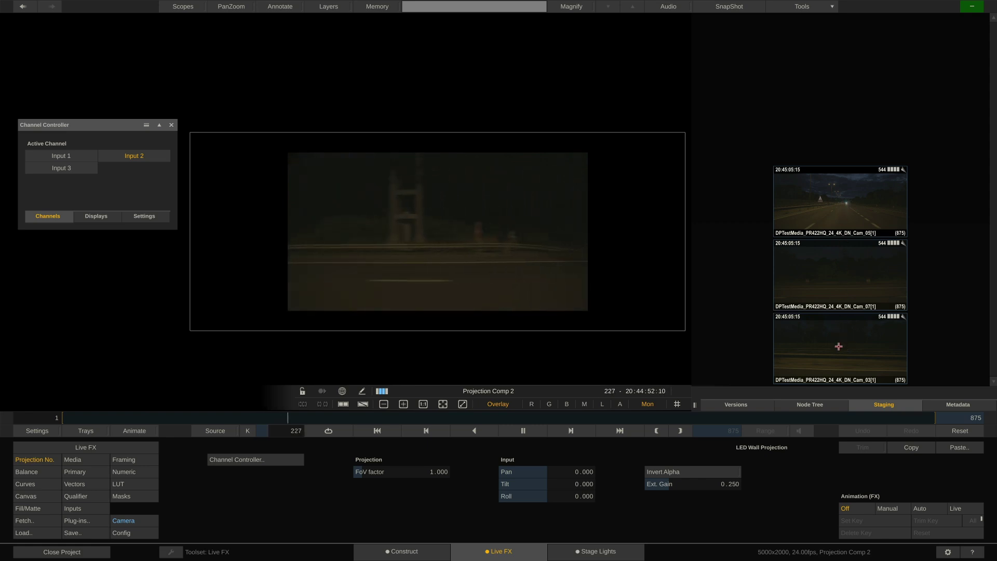
pyautogui.click(805, 405)
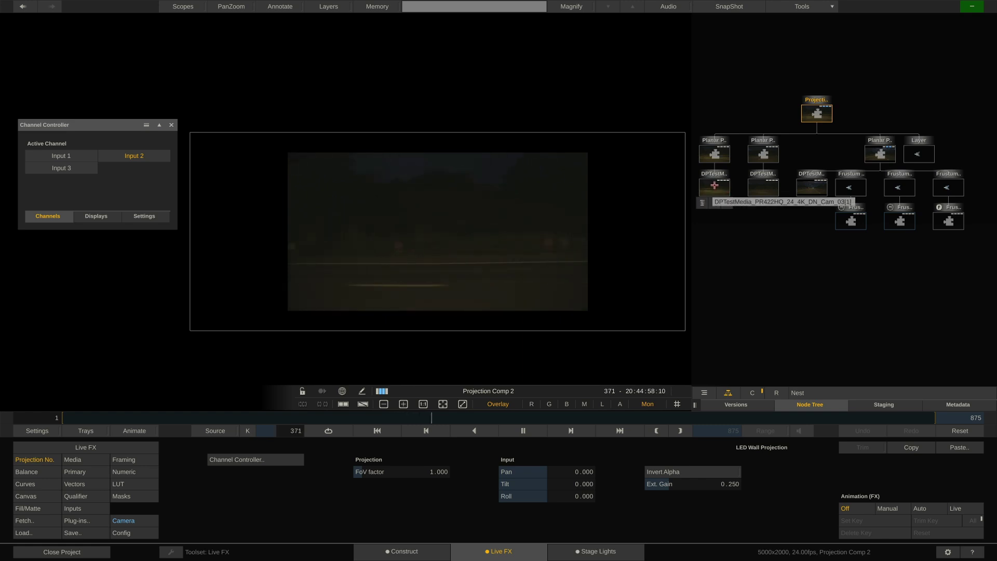
pyautogui.moveTo(713, 185); pyautogui.dragTo(748, 180)
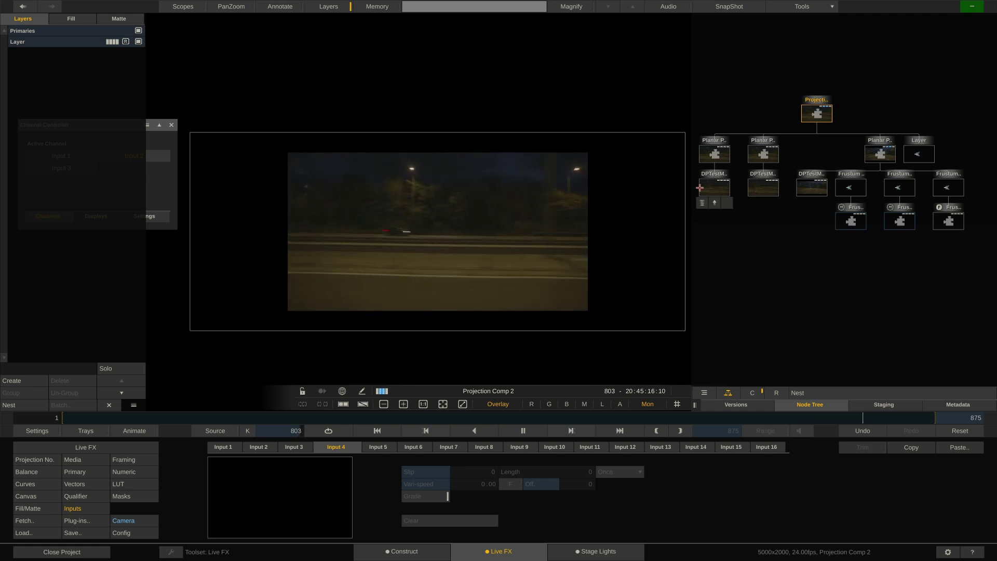
# Tint the first Cam_03 clip red with a Balance red Pre-Gain of 57.070.
pyautogui.click(717, 188)
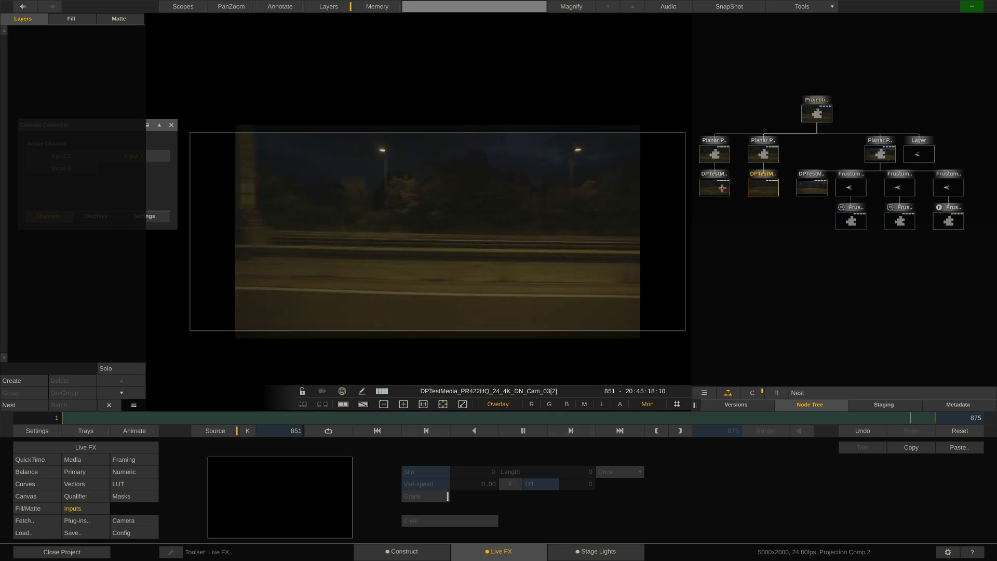
pyautogui.click(60, 473)
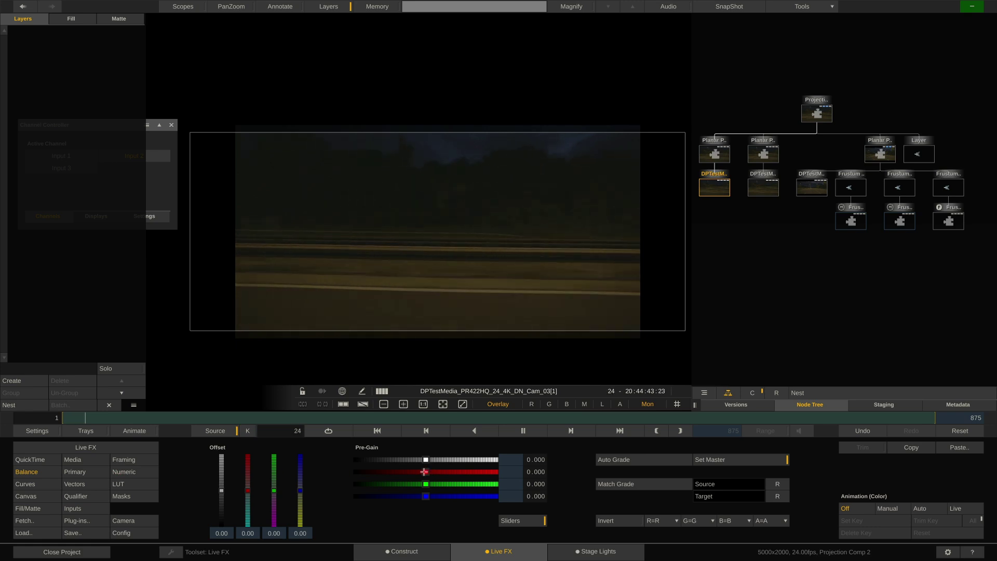
pyautogui.moveTo(425, 472); pyautogui.dragTo(441, 471)
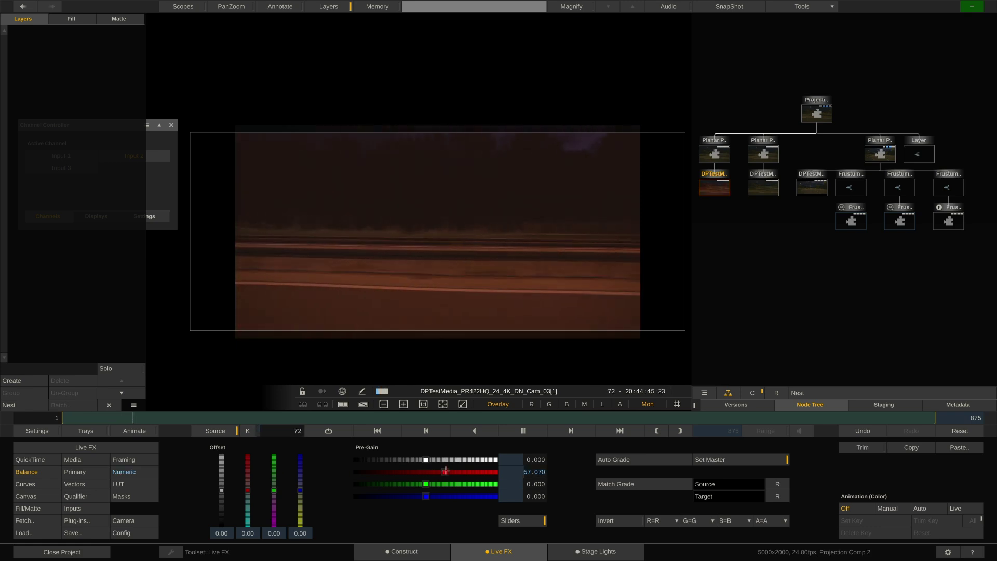
# Tint the second Cam_03 clip green with a green Pre-Gain of 32.451.
pyautogui.click(763, 191)
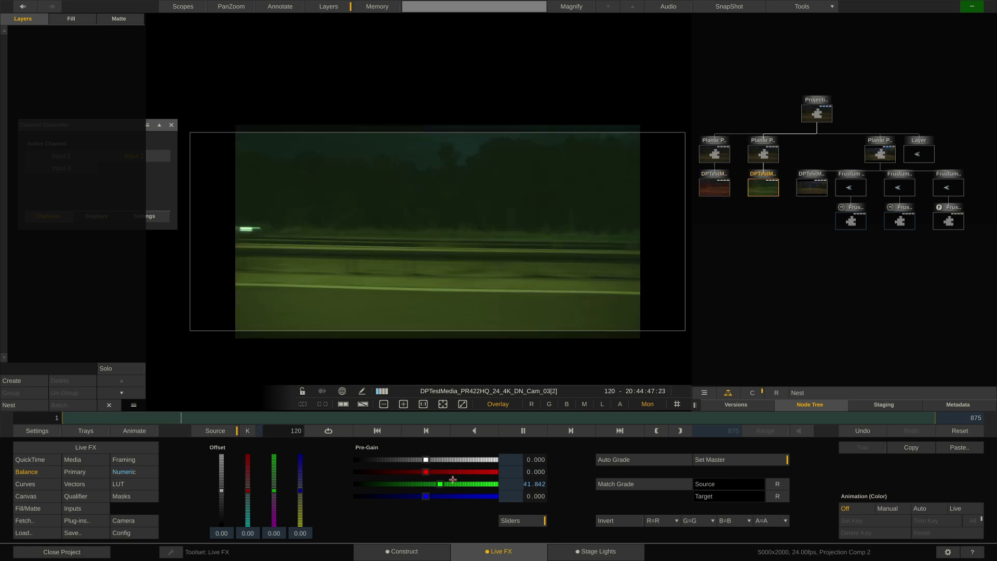
pyautogui.moveTo(426, 484)
pyautogui.mouseDown()
pyautogui.moveTo(449, 483)
pyautogui.moveTo(437, 479)
pyautogui.mouseUp()
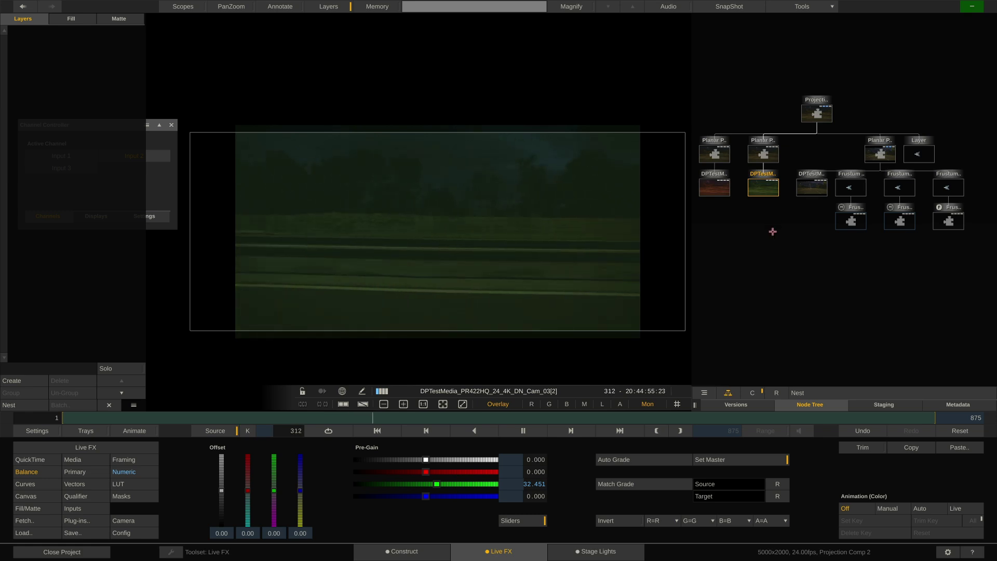
pyautogui.press('Escape')
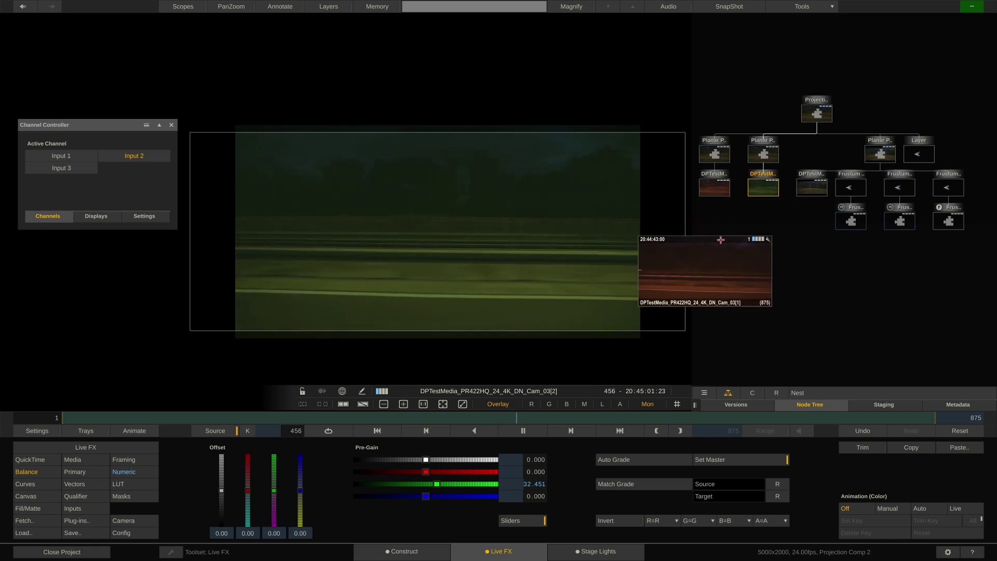
# Drop the Cam_03[1] preview onto the DPTestM clip node and reselect the first Cam_03 clip.
pyautogui.moveTo(733, 240); pyautogui.dragTo(745, 180)
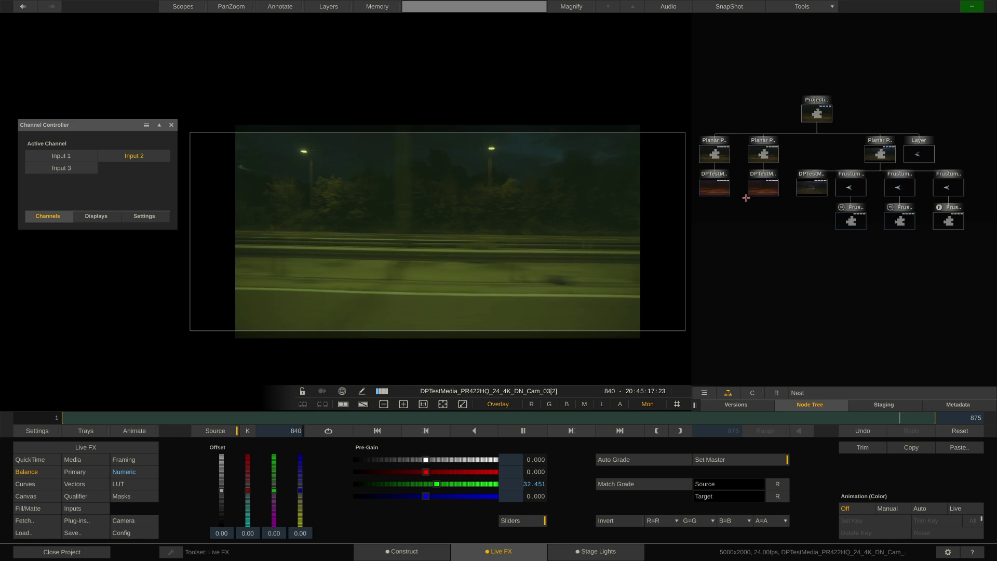
pyautogui.click(714, 185)
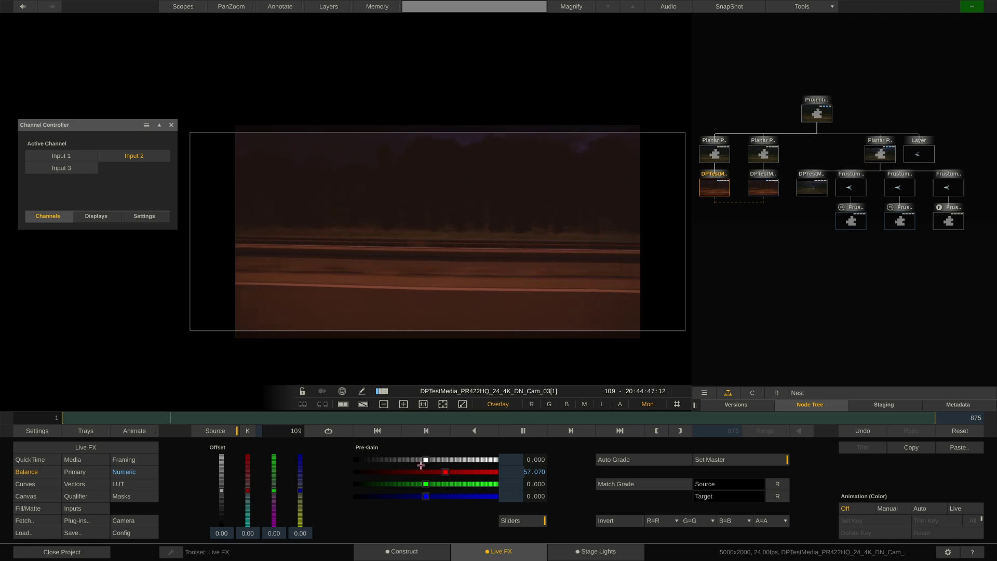
# Raise the first clip's red Pre-Gain further and adjust the Planar Projection node's master pre-gain.
pyautogui.moveTo(421, 465)
pyautogui.mouseDown()
pyautogui.moveTo(483, 466)
pyautogui.moveTo(441, 472)
pyautogui.moveTo(475, 460)
pyautogui.moveTo(424, 459)
pyautogui.moveTo(467, 484)
pyautogui.moveTo(423, 477)
pyautogui.mouseUp()
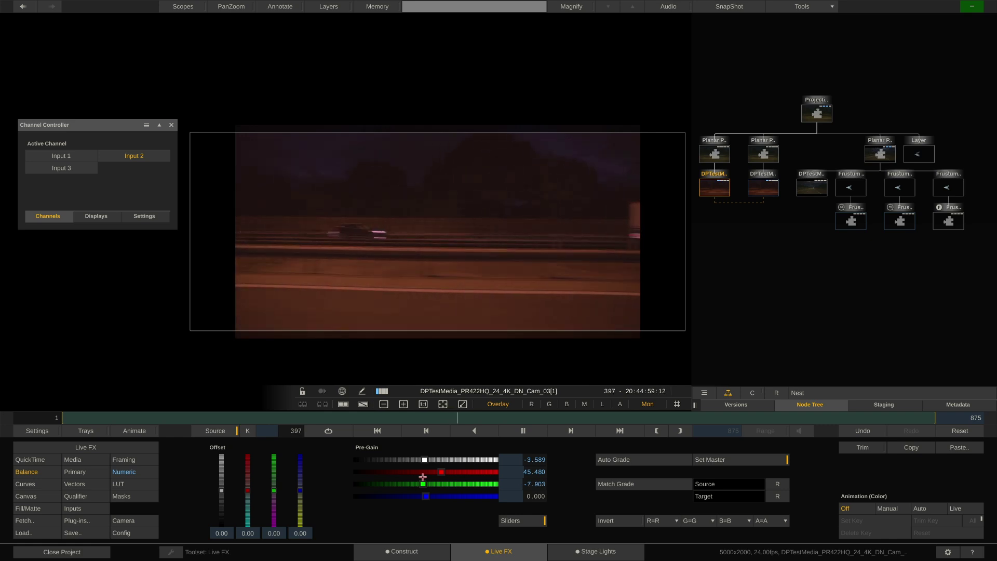
pyautogui.click(766, 189)
pyautogui.click(714, 189)
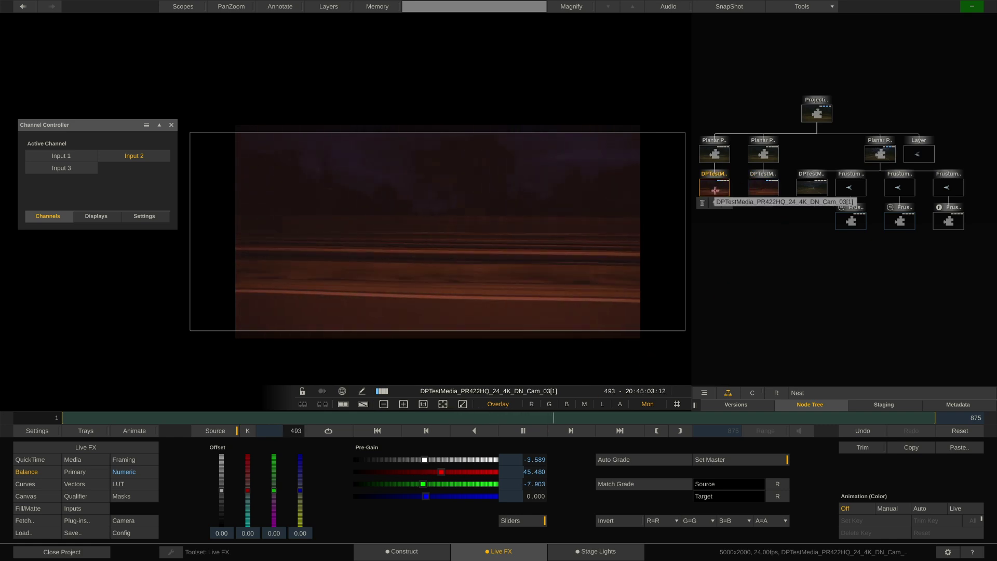
pyautogui.moveTo(770, 193)
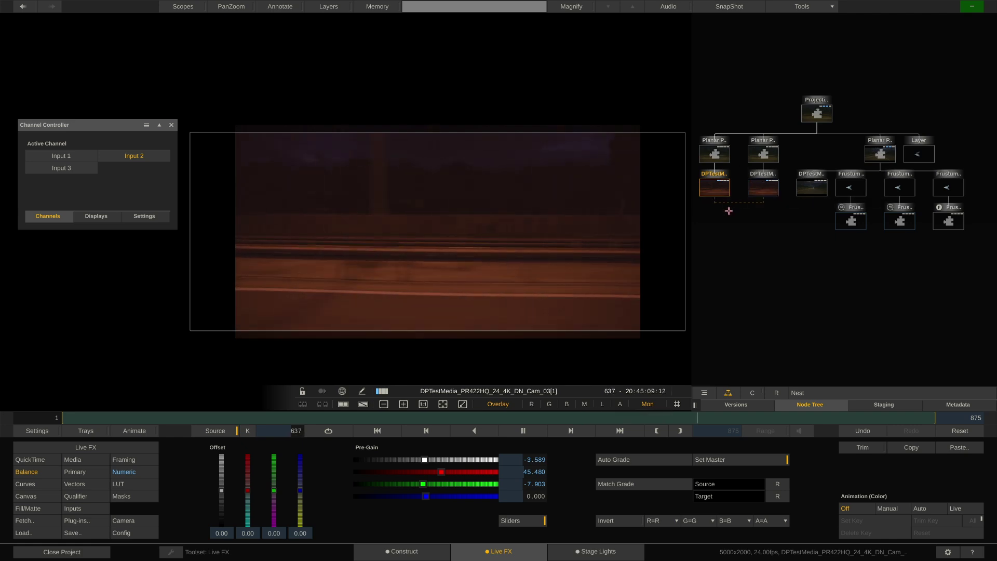
pyautogui.moveTo(721, 193)
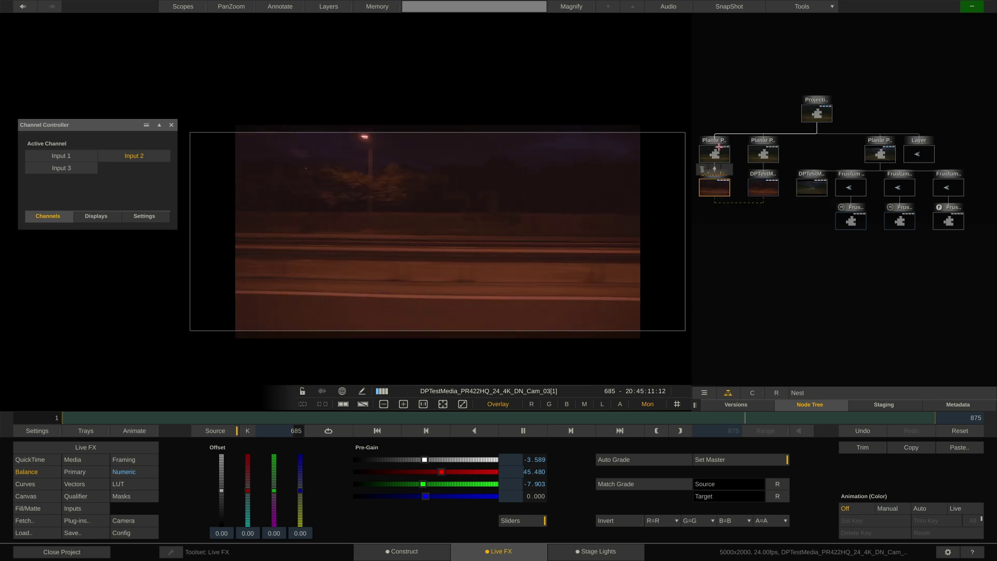
pyautogui.click(715, 153)
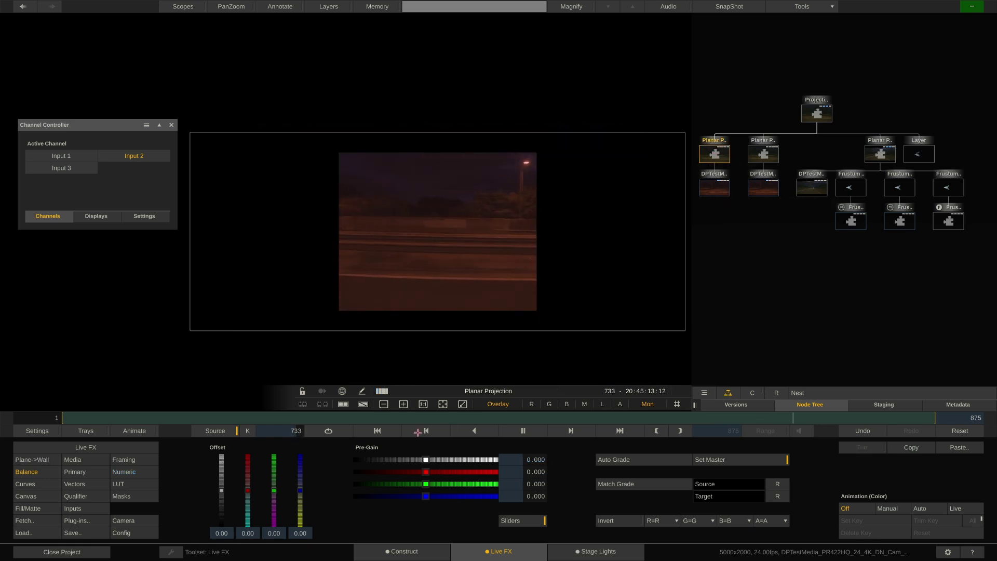
pyautogui.moveTo(426, 459); pyautogui.dragTo(449, 459)
# Nest a blue-tinted grade on the DPTestMedia clip, remove it, and return to Projection Comp 2.
pyautogui.click(715, 213)
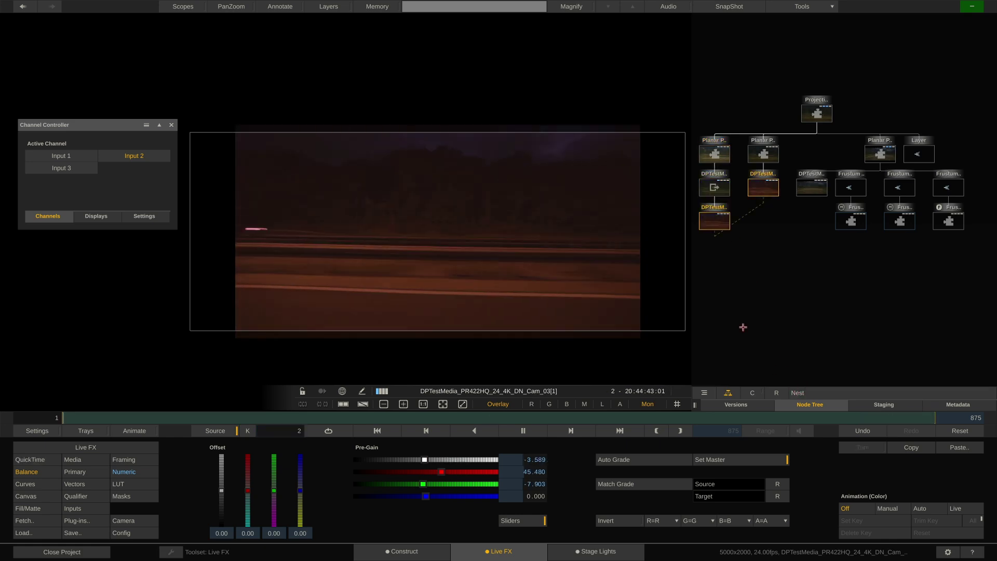
pyautogui.click(798, 393)
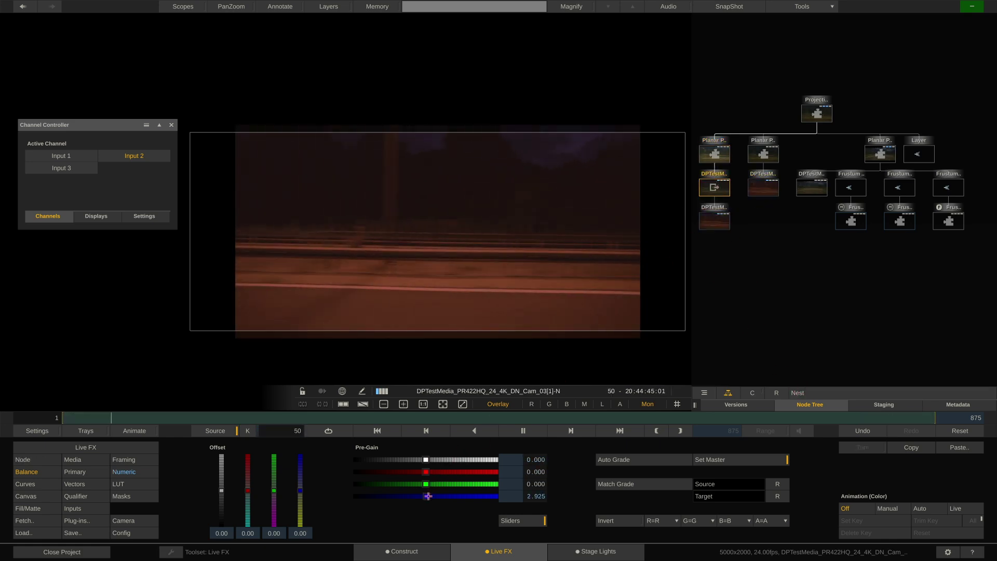
pyautogui.moveTo(425, 496)
pyautogui.mouseDown()
pyautogui.moveTo(439, 498)
pyautogui.moveTo(431, 496)
pyautogui.mouseUp()
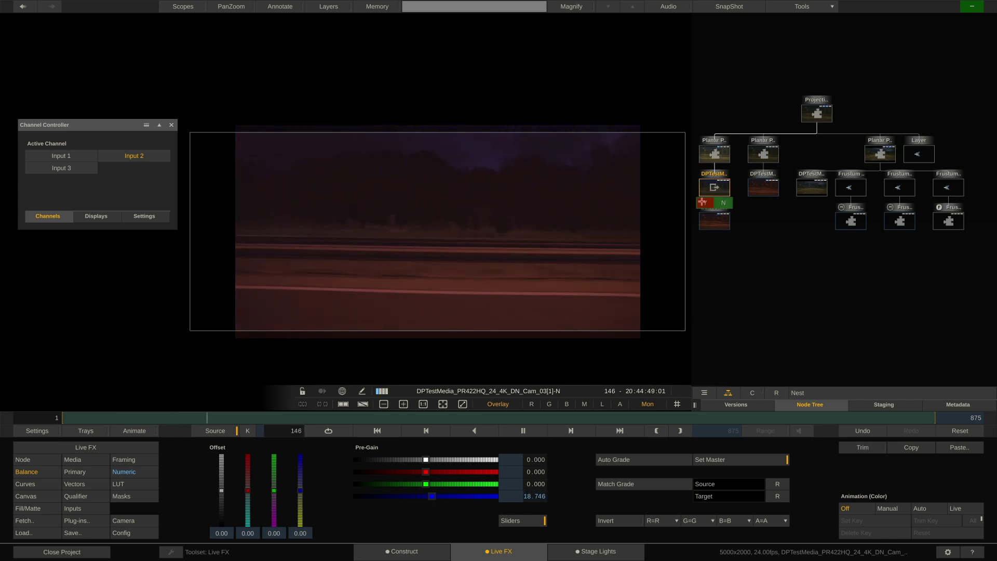
pyautogui.click(702, 200)
pyautogui.click(762, 187)
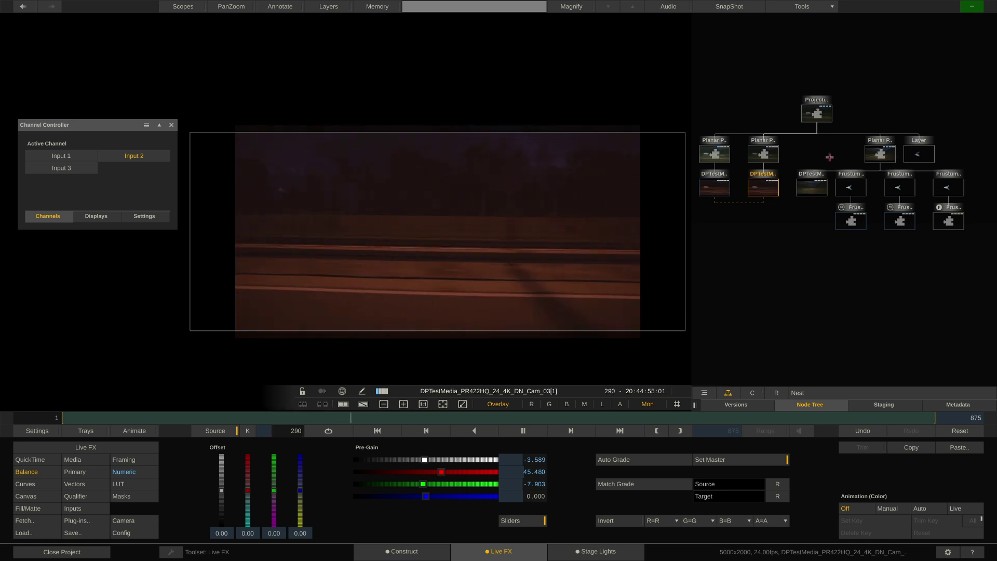
pyautogui.click(816, 113)
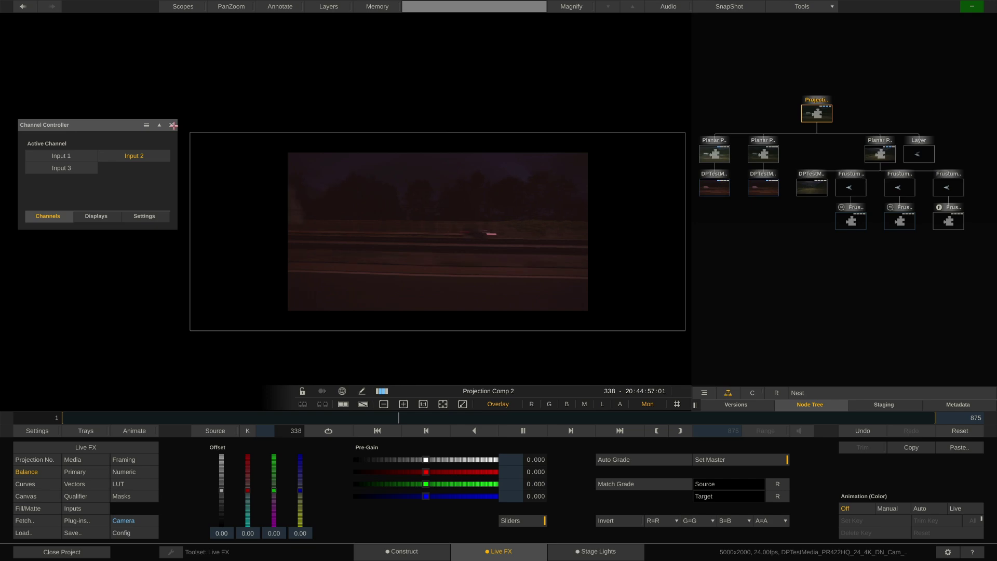
# Create Layer-2 on the comp and apply the Open Color IO 2.3 plug-in to it.
pyautogui.click(171, 124)
pyautogui.click(6, 223)
pyautogui.click(17, 380)
pyautogui.click(76, 520)
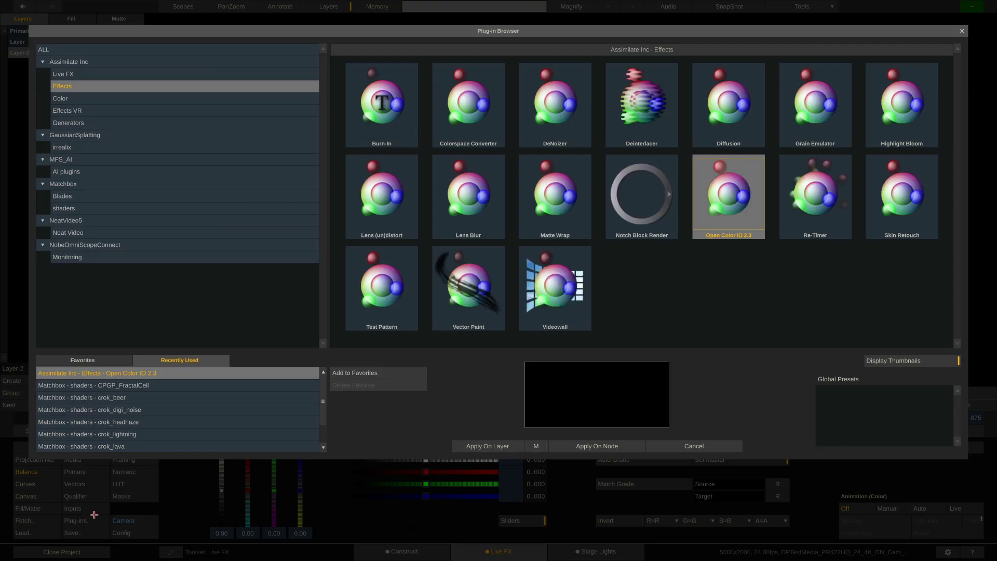
pyautogui.doubleClick(733, 197)
# Browse the Input colour-space list, leaving it unchanged at sRGB - Display.
pyautogui.click(348, 472)
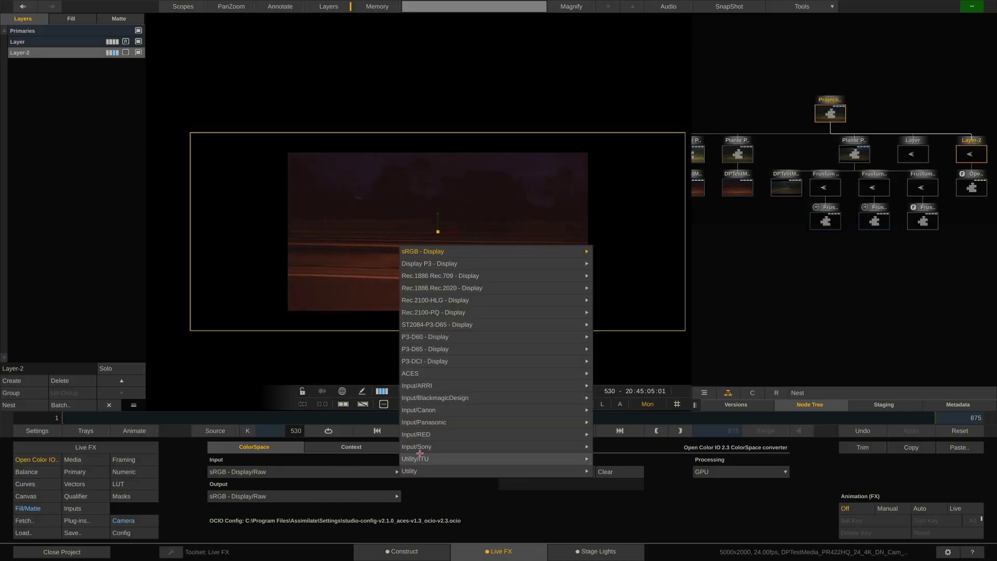
pyautogui.moveTo(448, 278)
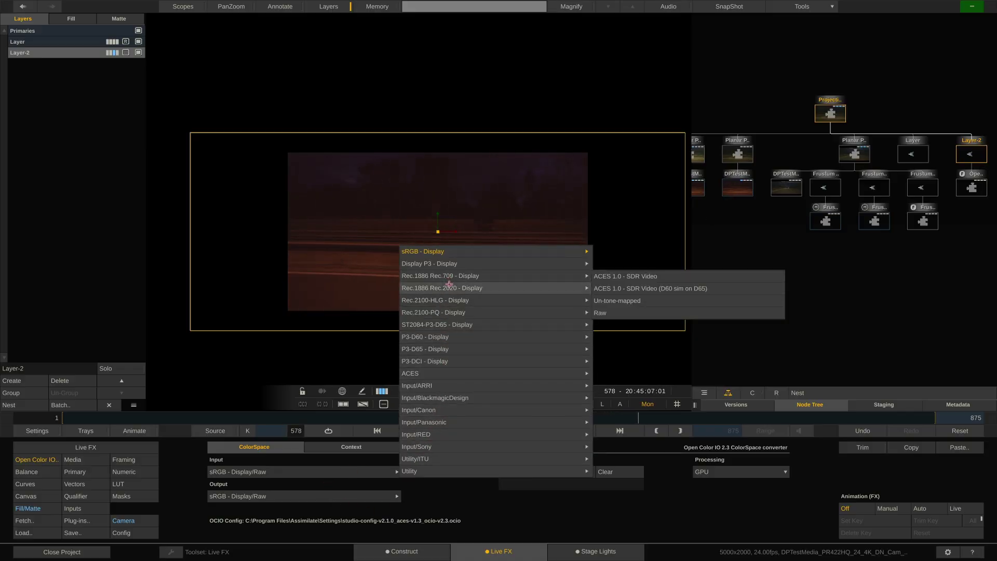
pyautogui.moveTo(450, 342)
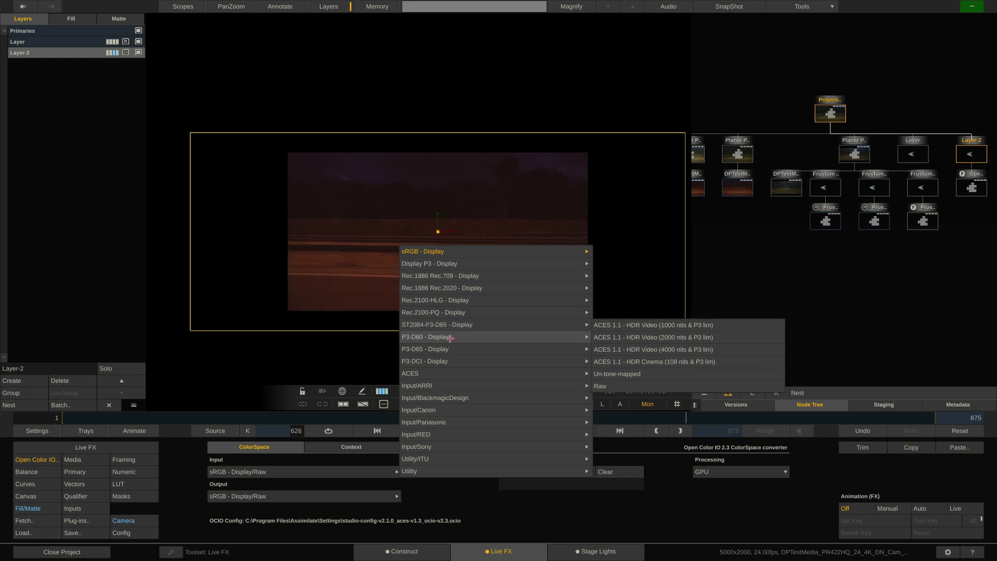
pyautogui.moveTo(444, 474)
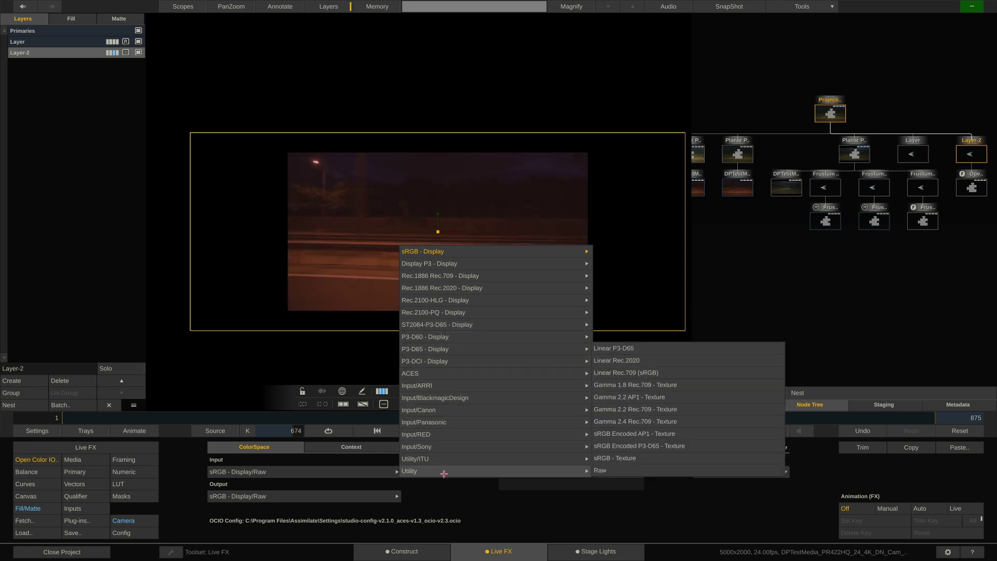
pyautogui.click(430, 498)
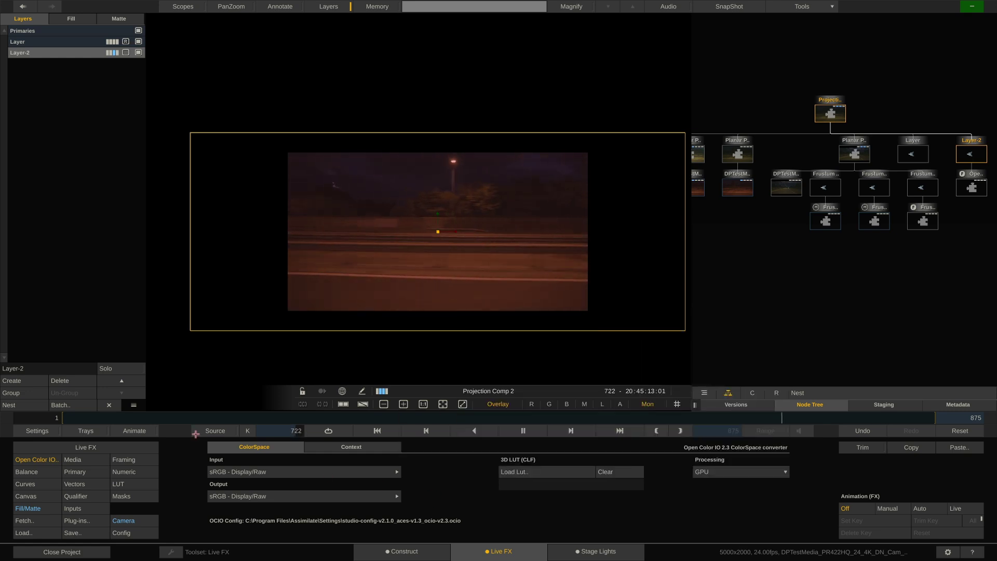
# In Construct's Stage Lights view, keep the Quasar Science Rainbow fixture type as DMX Fixture.
pyautogui.click(402, 551)
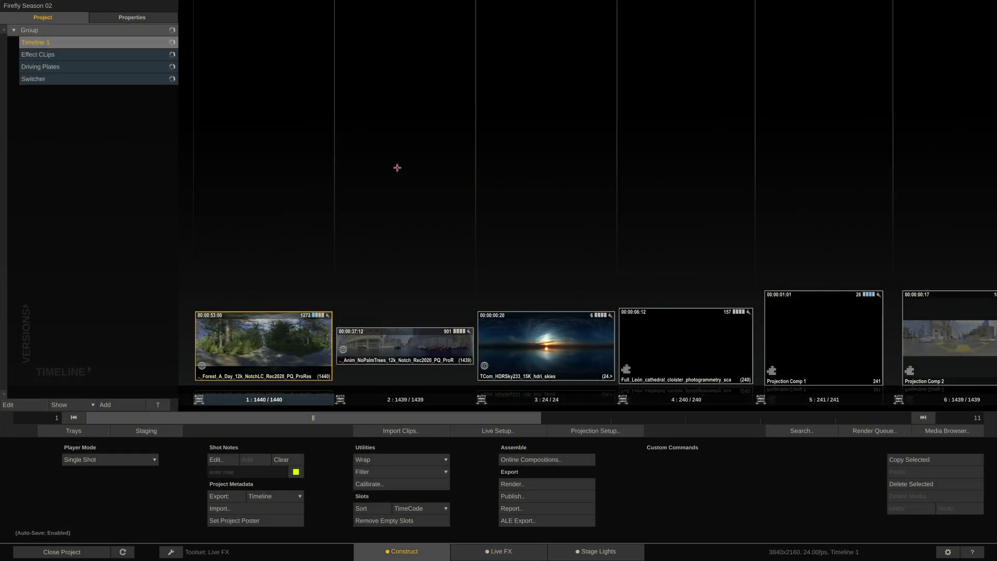
pyautogui.click(597, 556)
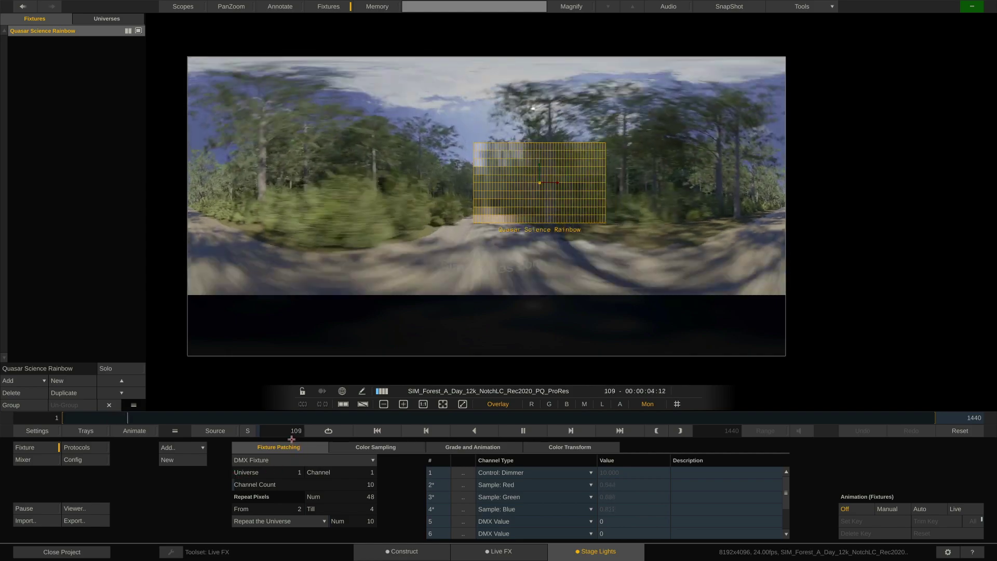
pyautogui.click(359, 459)
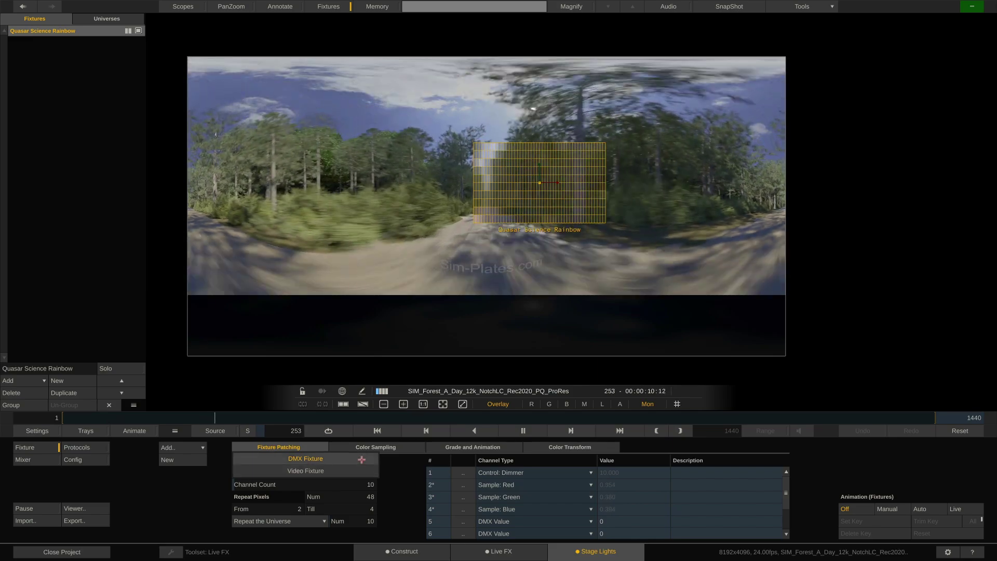
pyautogui.click(360, 459)
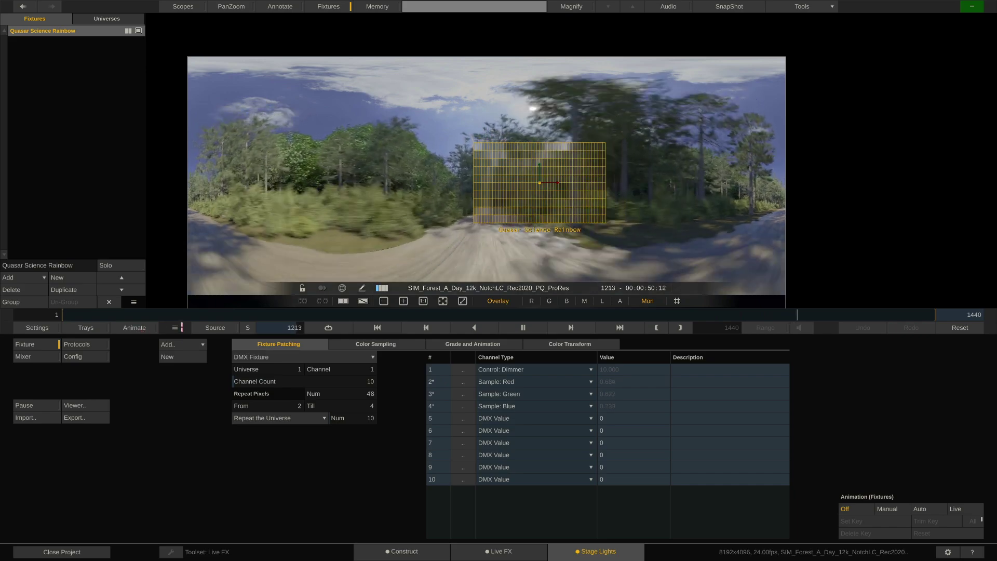
# Enlarge the viewer and set the fixture's Repeat Pixels mode to Into next Universe(s).
pyautogui.click(180, 327)
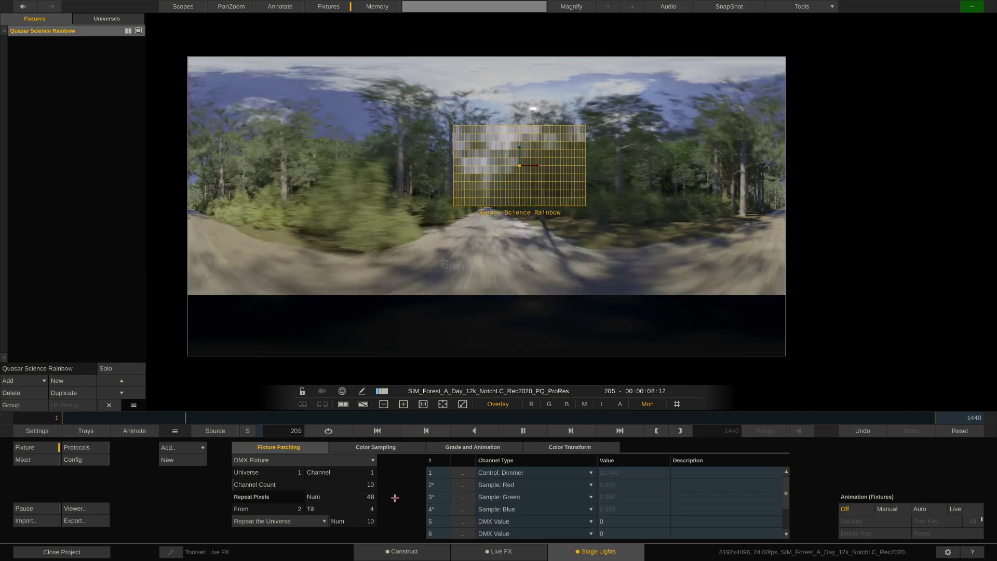
pyautogui.click(309, 521)
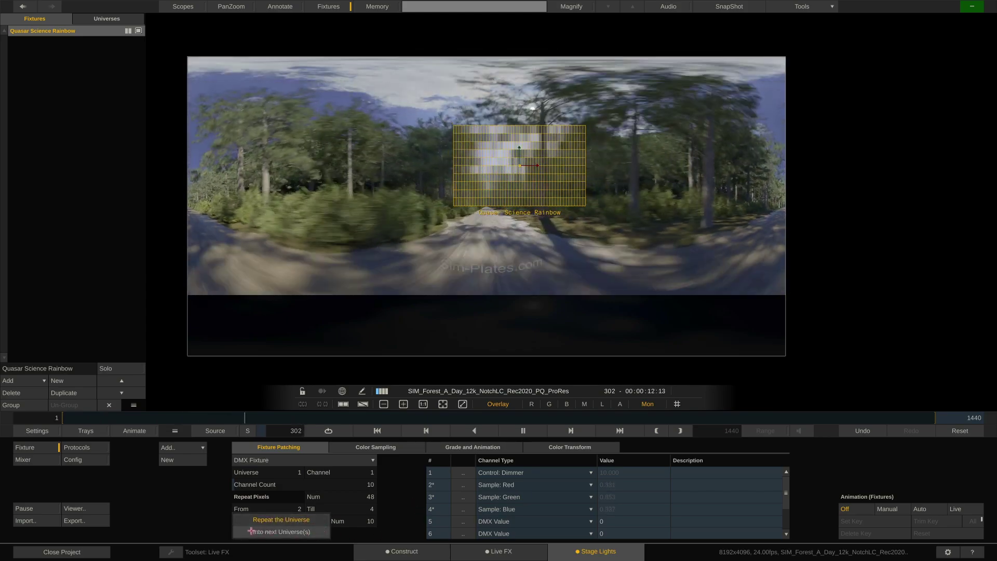
pyautogui.click(319, 532)
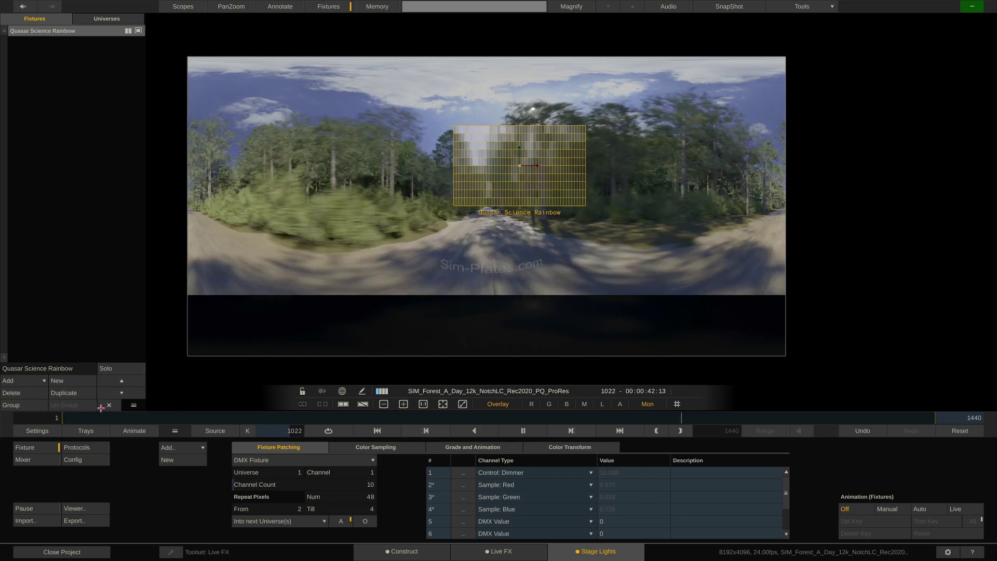
# Create a fixture named 'Super Fixture' with 200 repeated pixels ending at channel 5.
pyautogui.click(66, 380)
pyautogui.write('Super Fixture')
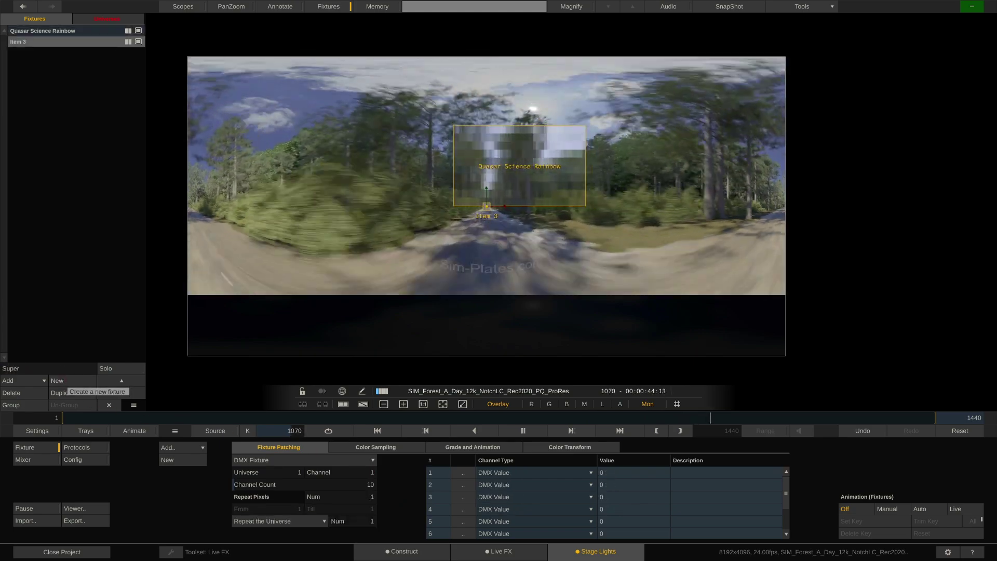
pyautogui.press('Return')
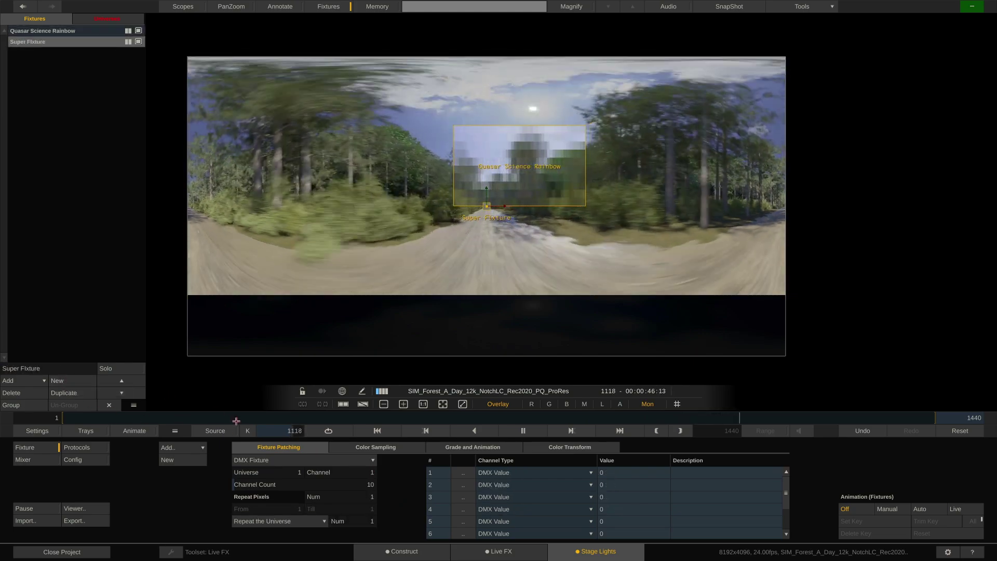
pyautogui.click(369, 496)
pyautogui.write('200')
pyautogui.press('Return')
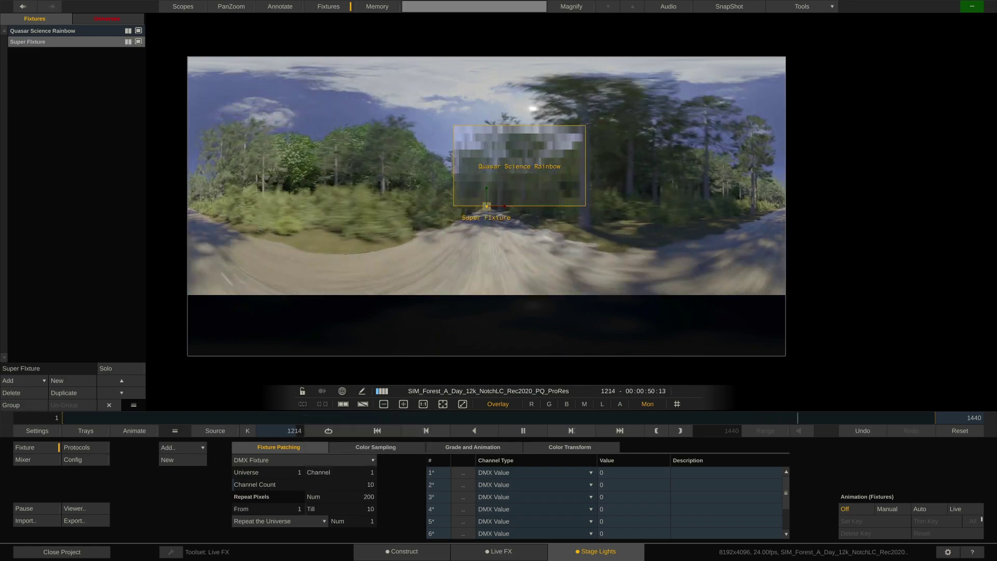
pyautogui.click(358, 509)
pyautogui.write('5')
pyautogui.press('Return')
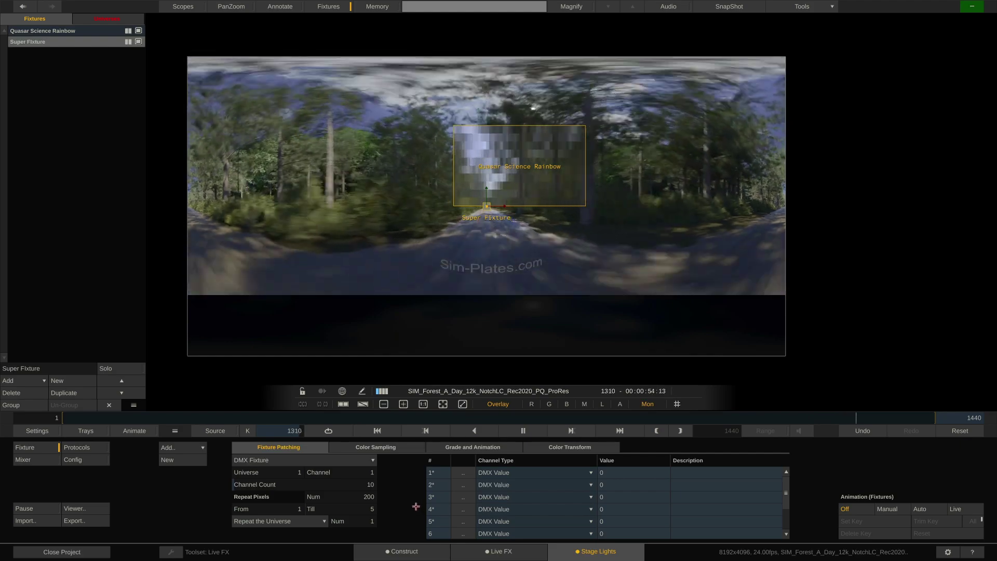
# Place the Super Fixture on universe 2 and let its pixels spill into the next universes.
pyautogui.click(293, 473)
pyautogui.write('2')
pyautogui.press('Return')
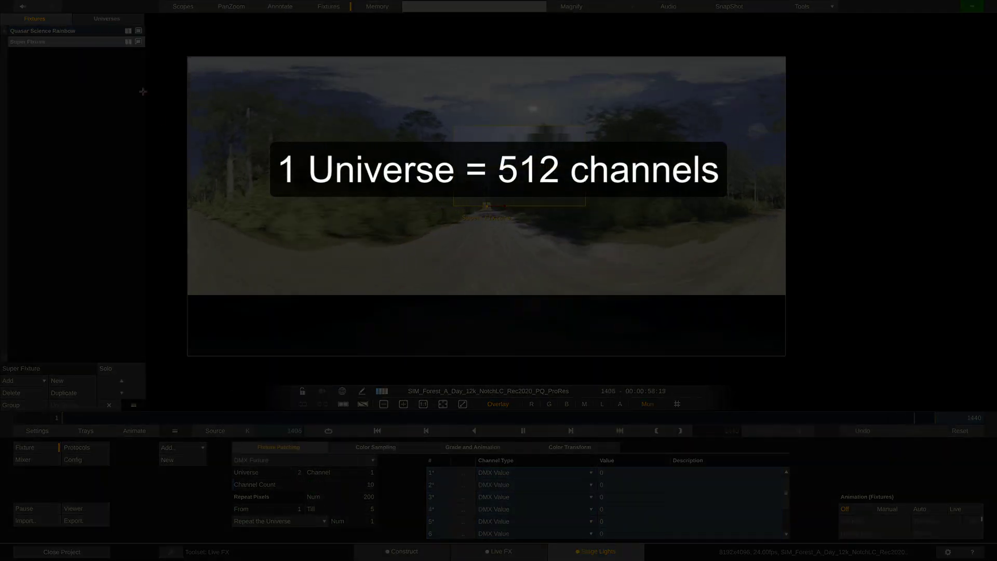
pyautogui.click(109, 21)
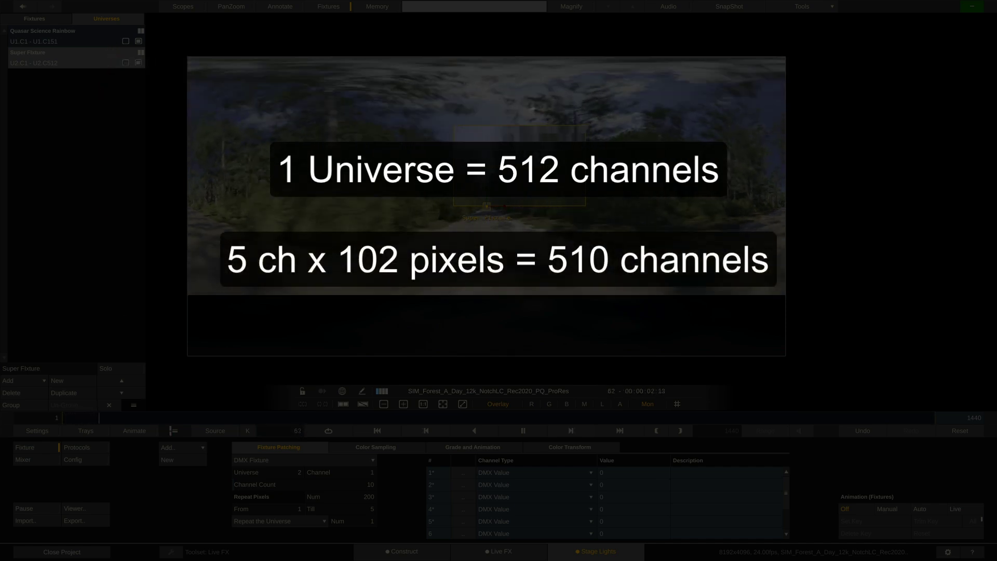
pyautogui.click(292, 523)
pyautogui.click(295, 532)
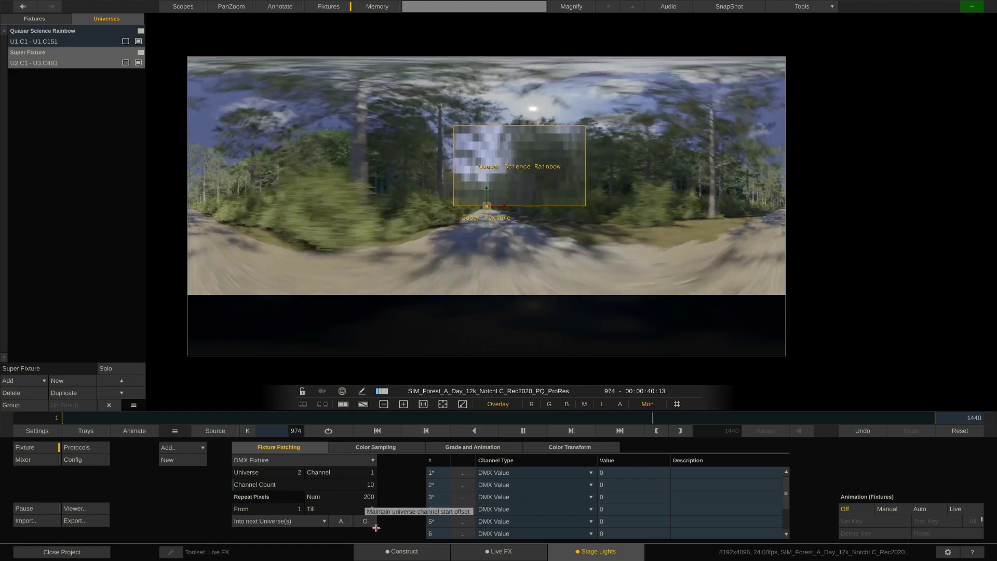
# Set the Super Fixture's start channel to 30 in universe 2, keeping the offset in later universes.
pyautogui.click(355, 472)
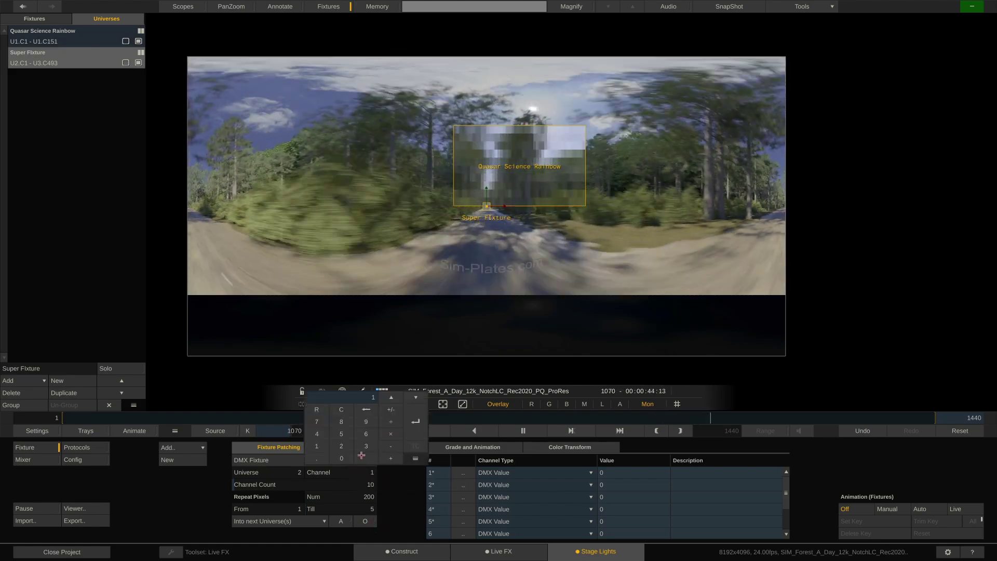
pyautogui.click(366, 446)
pyautogui.click(341, 458)
pyautogui.click(416, 423)
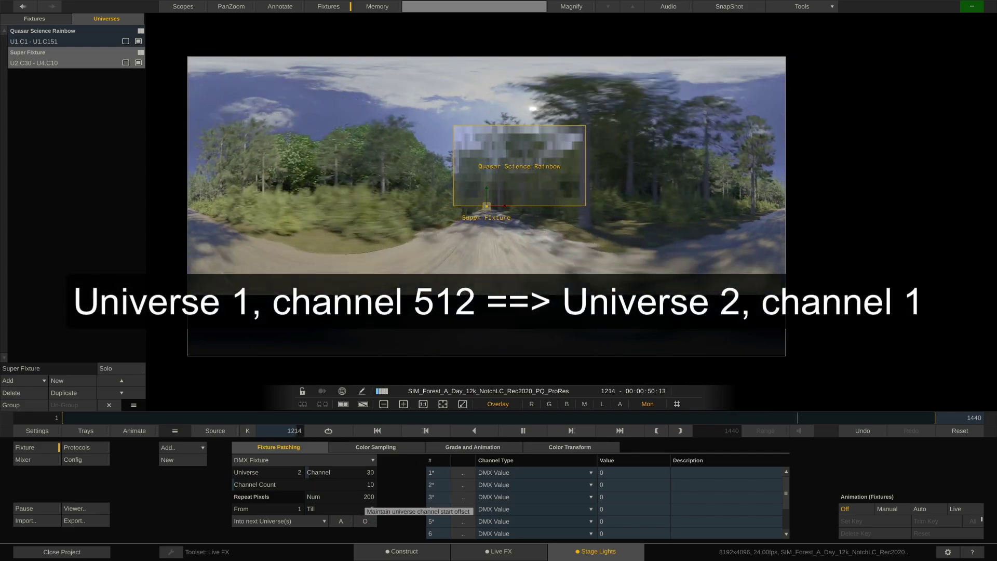
pyautogui.click(365, 521)
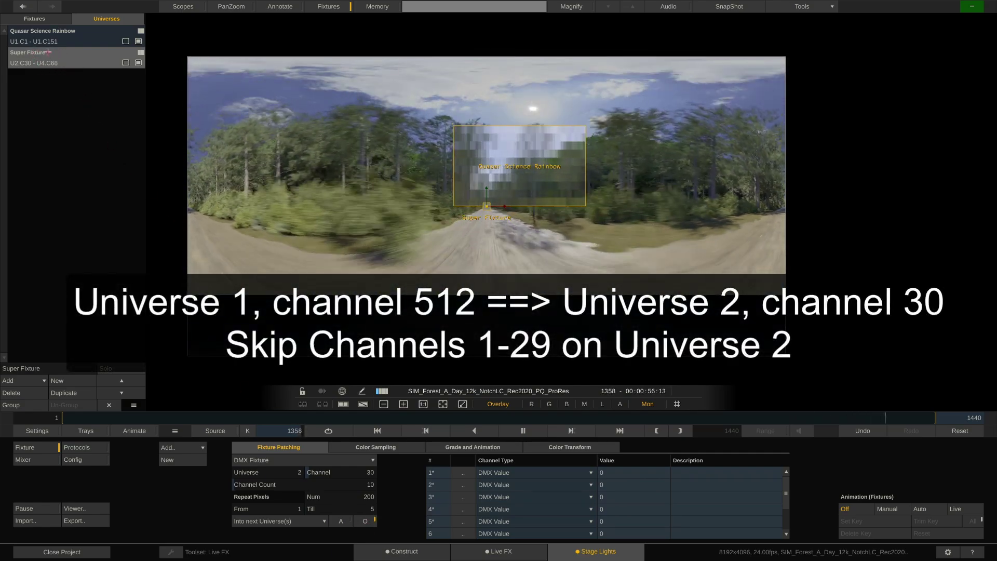
pyautogui.click(365, 522)
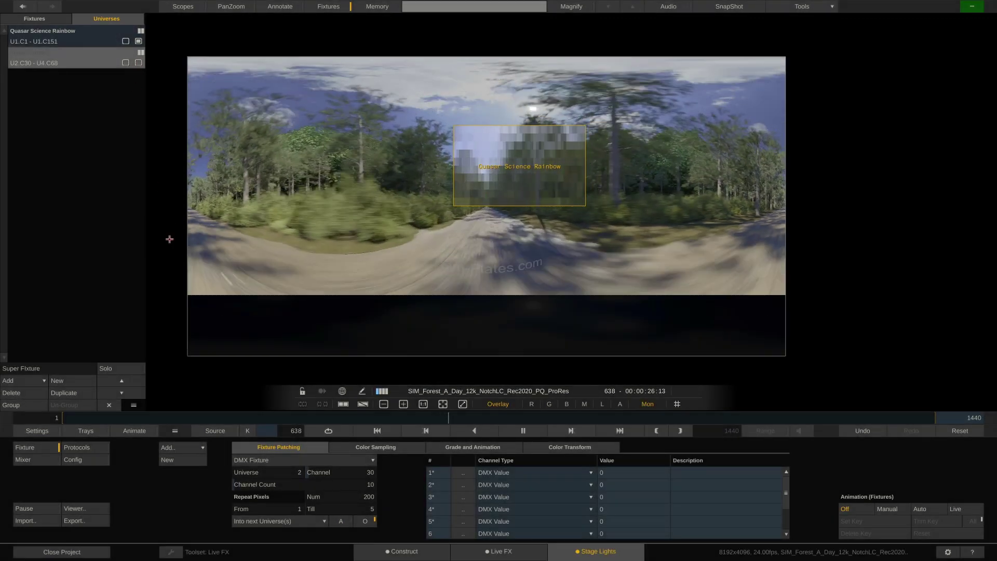
# In Color Sampling, enlarge the Quasar Science Rainbow fixture's sampling region over the image.
pyautogui.click(379, 447)
pyautogui.click(80, 31)
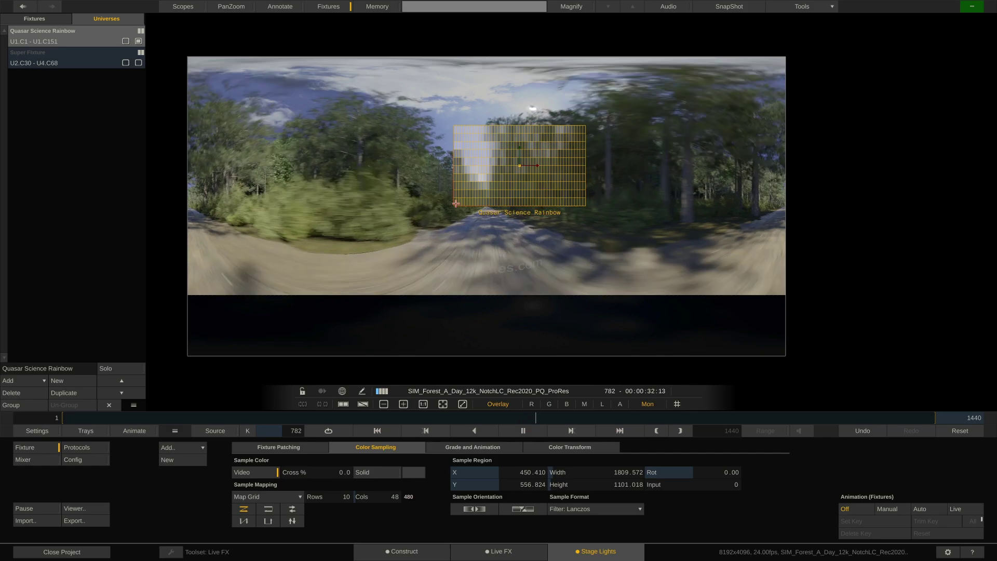
pyautogui.moveTo(456, 203); pyautogui.dragTo(437, 216)
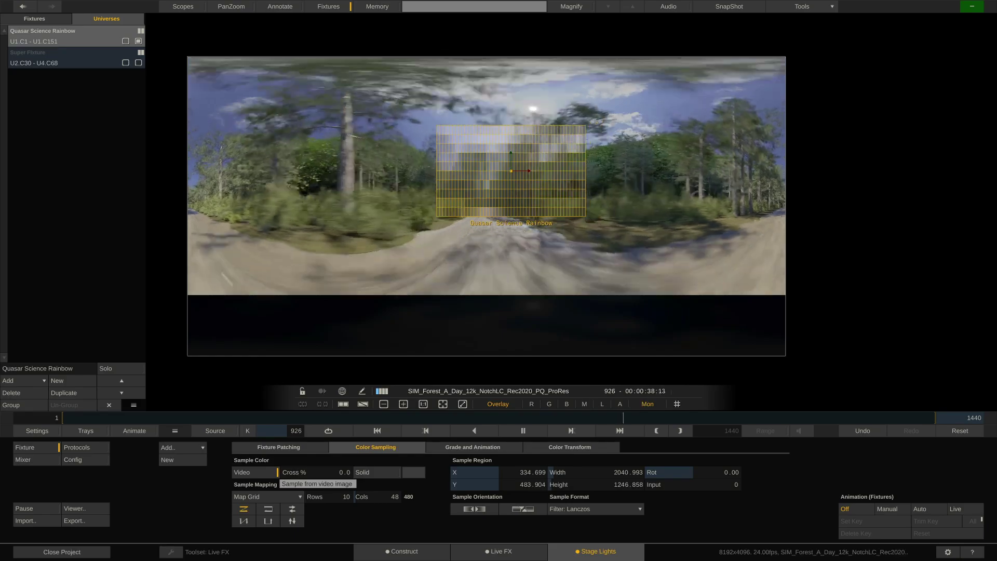
# Set the fixture's solid colour to magenta and leave the Cross % crossfade at 0.
pyautogui.moveTo(333, 472); pyautogui.dragTo(353, 472)
pyautogui.click(422, 472)
pyautogui.moveTo(615, 429); pyautogui.dragTo(669, 433)
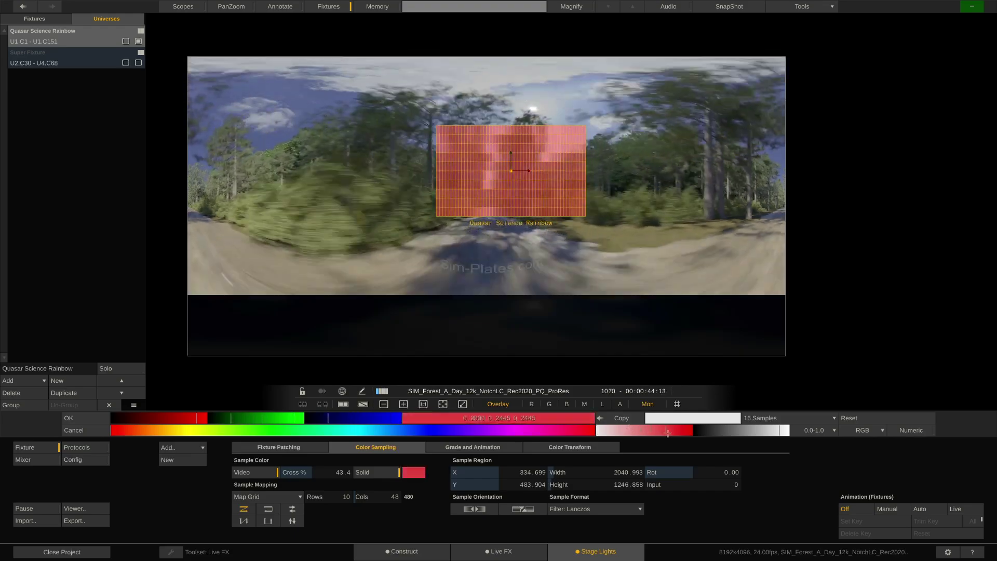
pyautogui.click(501, 430)
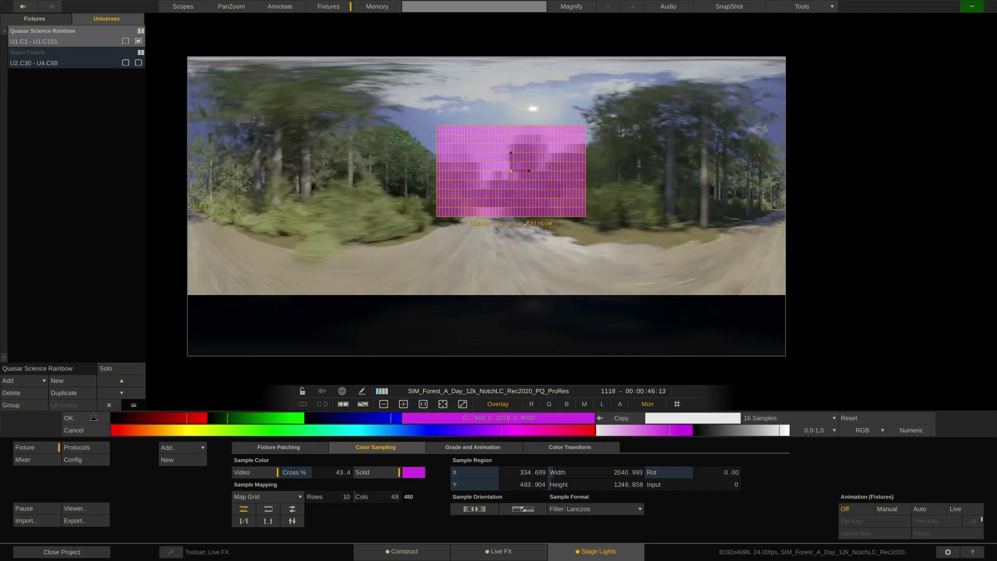
pyautogui.click(93, 417)
pyautogui.moveTo(296, 472)
pyautogui.mouseDown()
pyautogui.moveTo(286, 472)
pyautogui.moveTo(312, 472)
pyautogui.moveTo(283, 471)
pyautogui.mouseUp()
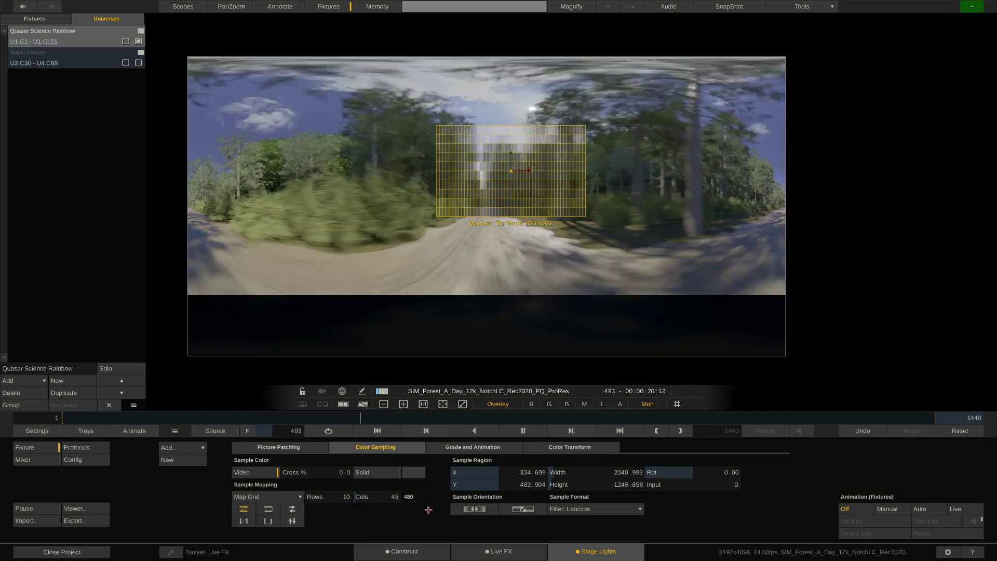
# In stage lights Config, check the clip's Projection Type and preview the equirectangular overlay, leaving it off.
pyautogui.click(91, 461)
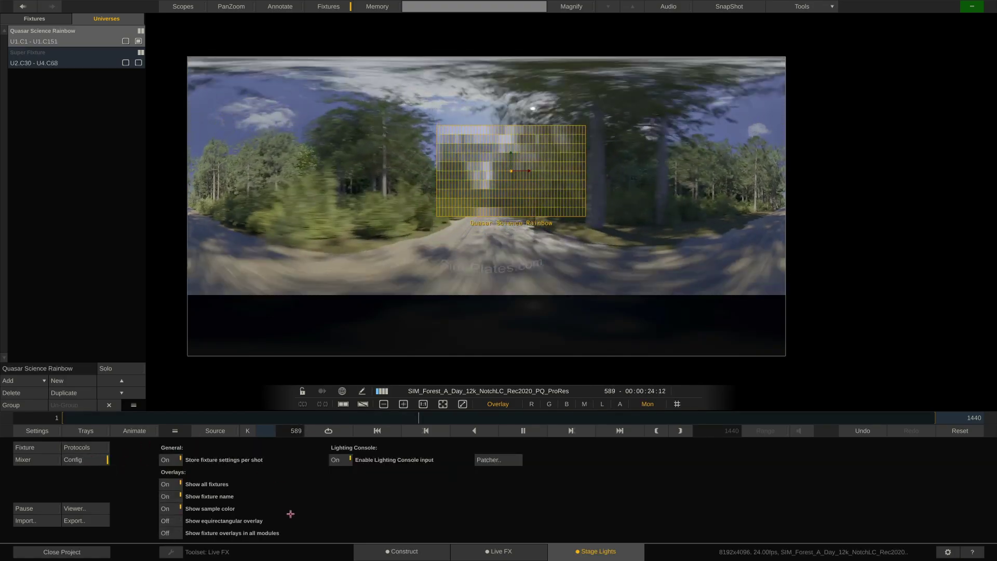
pyautogui.moveTo(914, 340)
pyautogui.click(943, 404)
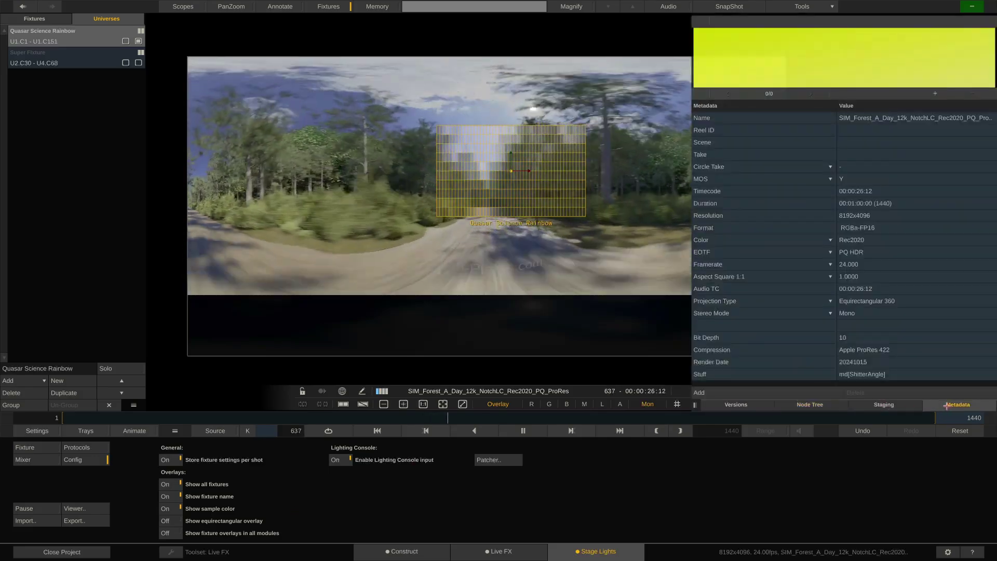
pyautogui.click(883, 301)
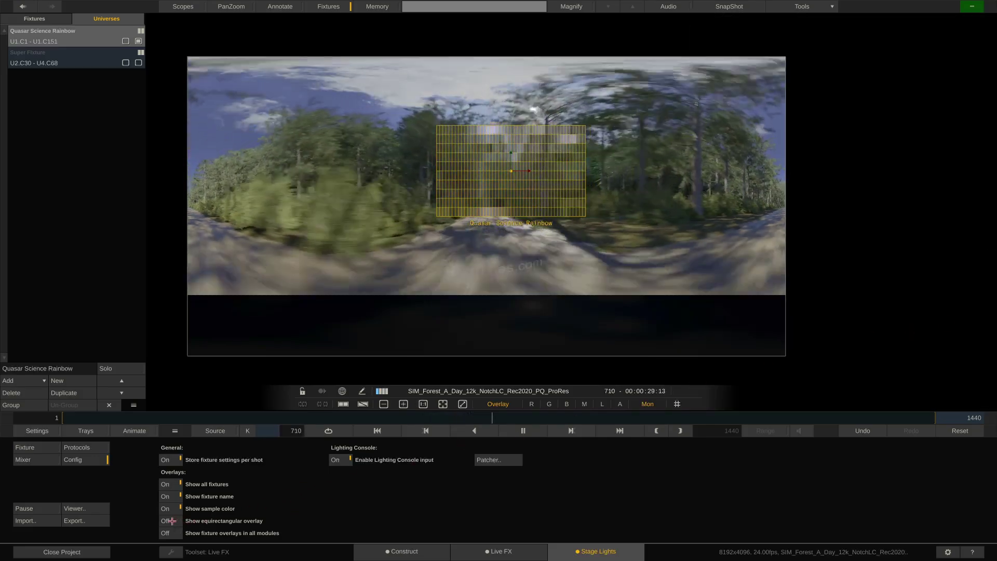
pyautogui.click(168, 521)
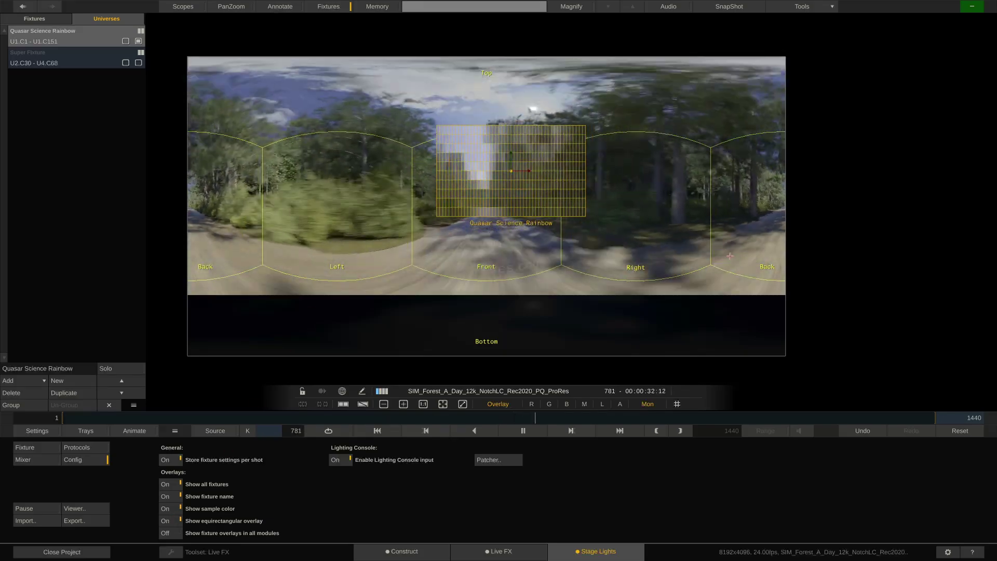
pyautogui.click(171, 520)
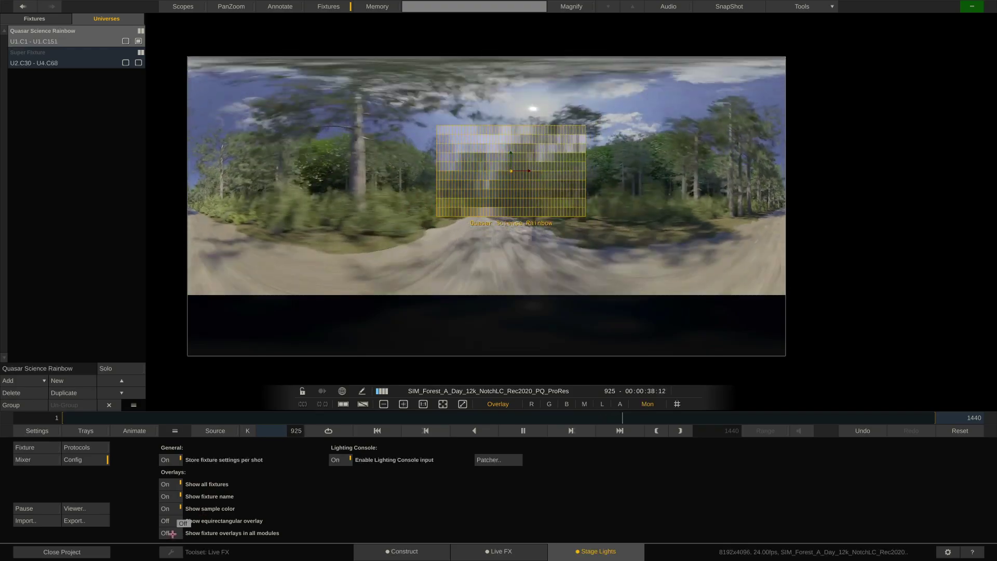
# Create a new layer and draw a closed free-form Canvas shape over the fixture's sampling area.
pyautogui.click(493, 552)
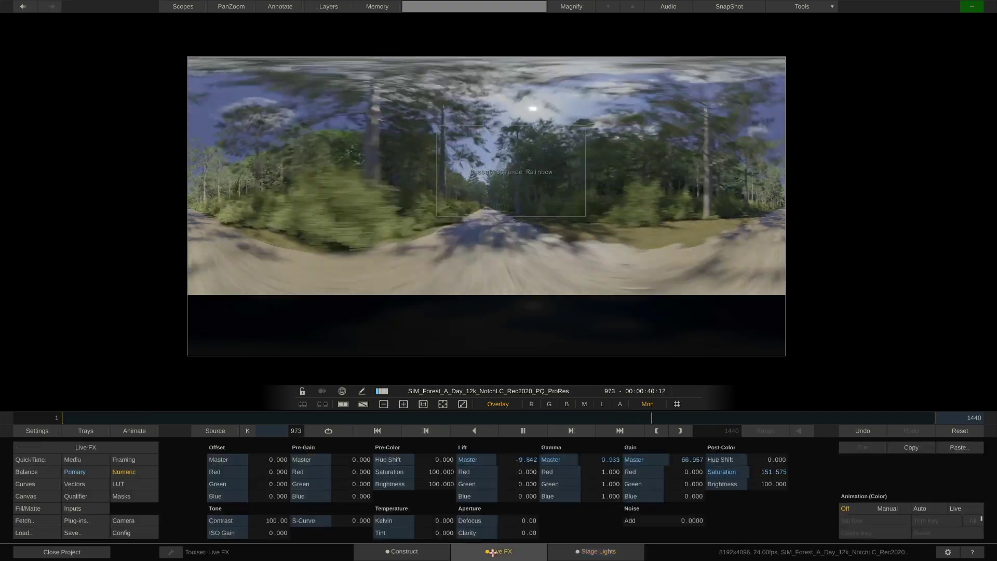
pyautogui.moveTo(115, 183)
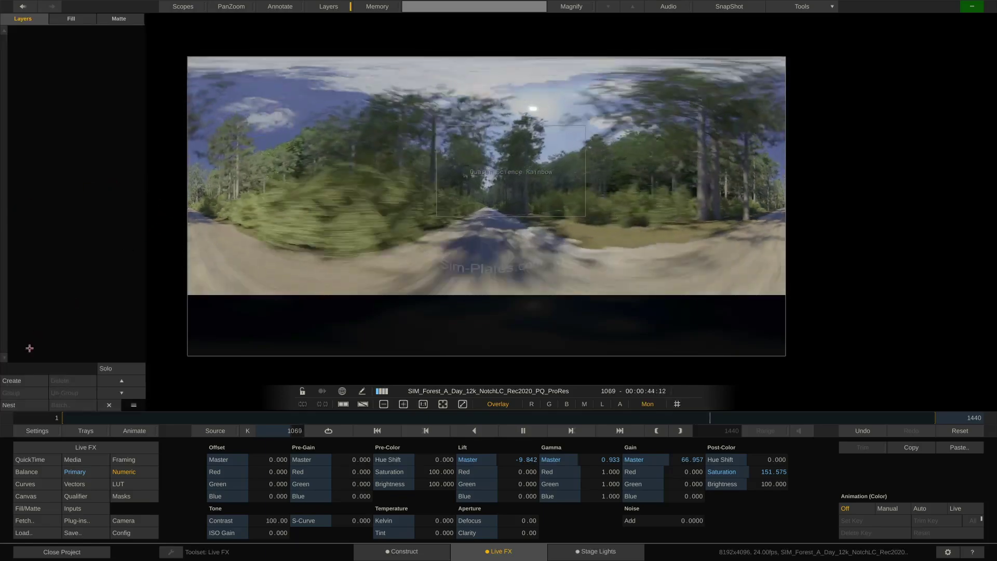
pyautogui.click(16, 383)
pyautogui.click(25, 496)
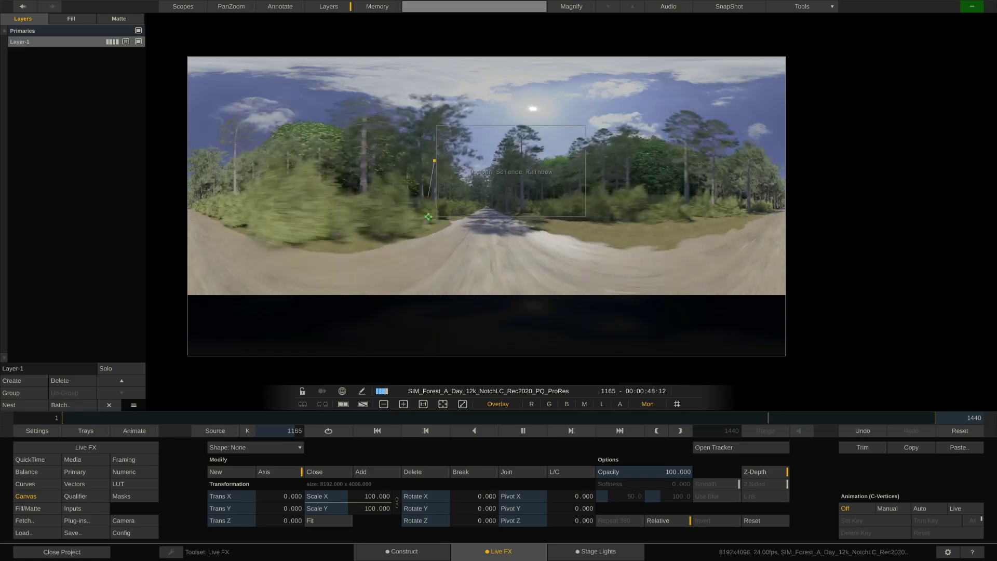
pyautogui.click(434, 158)
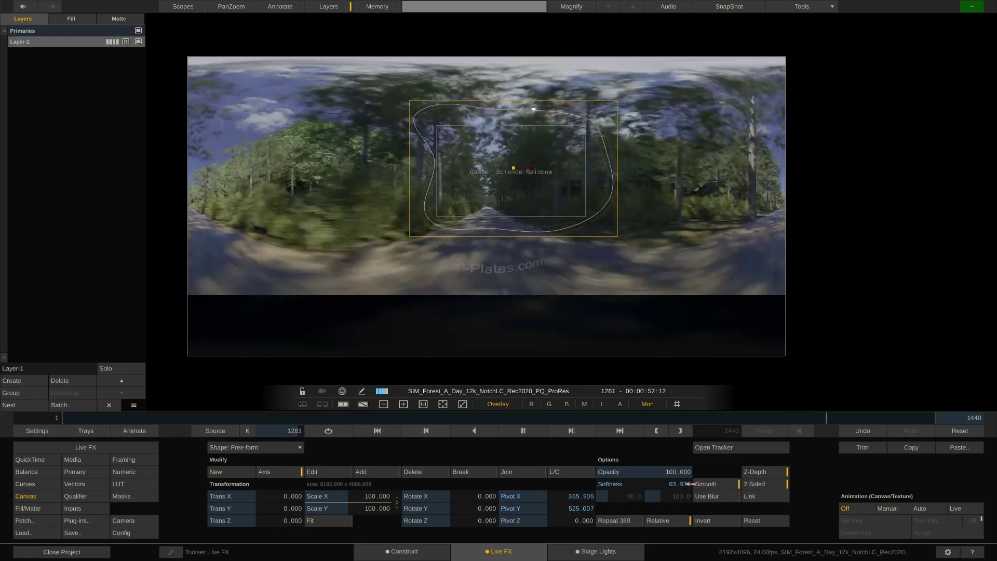
# Soften the shape's edge, raise red pre-gain to 41.165 (master 14.431), then disable the layer's effect.
pyautogui.moveTo(688, 483); pyautogui.dragTo(706, 480)
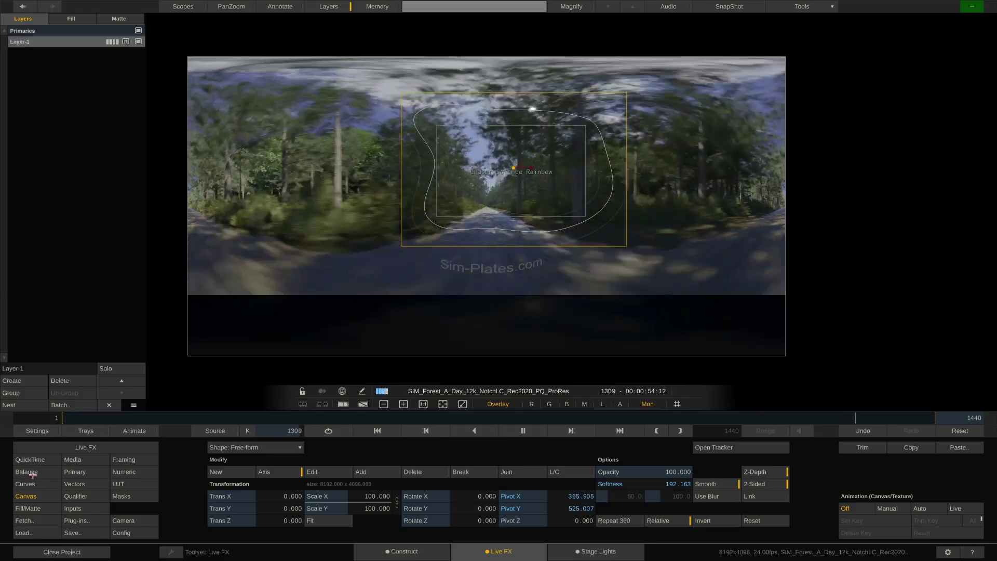
pyautogui.click(26, 471)
pyautogui.moveTo(426, 472)
pyautogui.mouseDown()
pyautogui.moveTo(483, 472)
pyautogui.moveTo(387, 456)
pyautogui.moveTo(416, 455)
pyautogui.mouseUp()
pyautogui.click(272, 206)
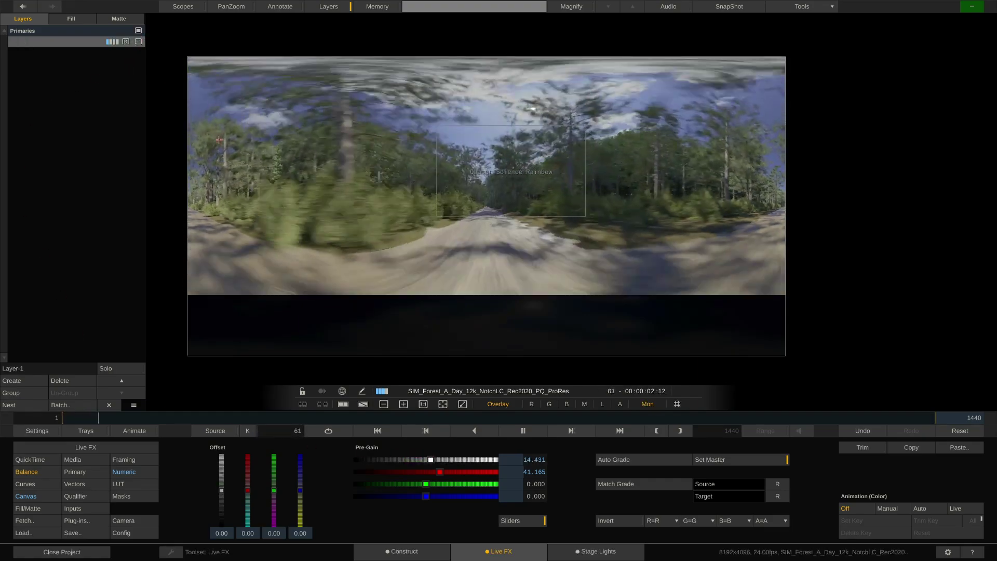
# Open the LFX Switcher clip from the Switcher group and bring up the DMX lighting console patcher.
pyautogui.press('Escape')
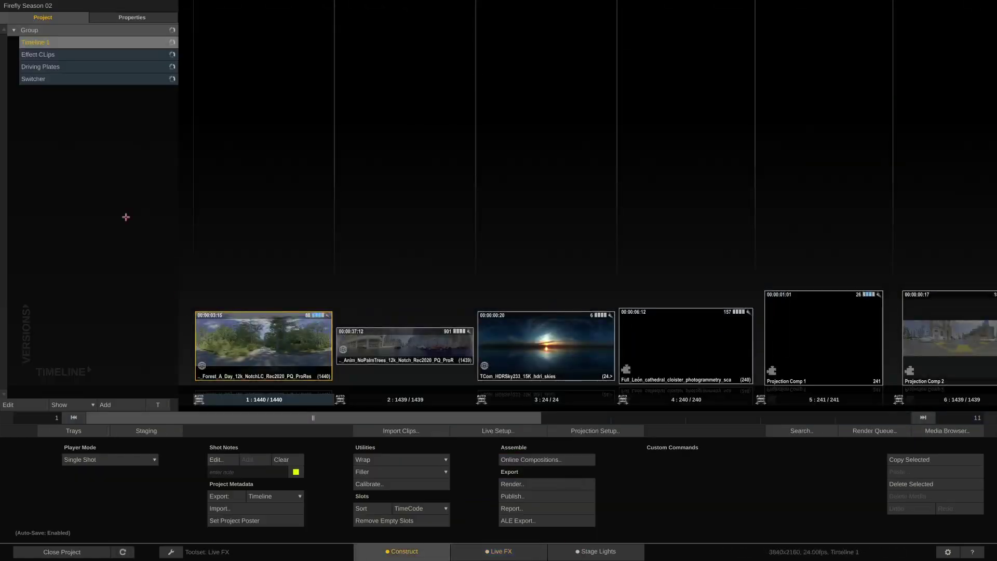
pyautogui.click(82, 65)
pyautogui.click(85, 55)
pyautogui.click(78, 78)
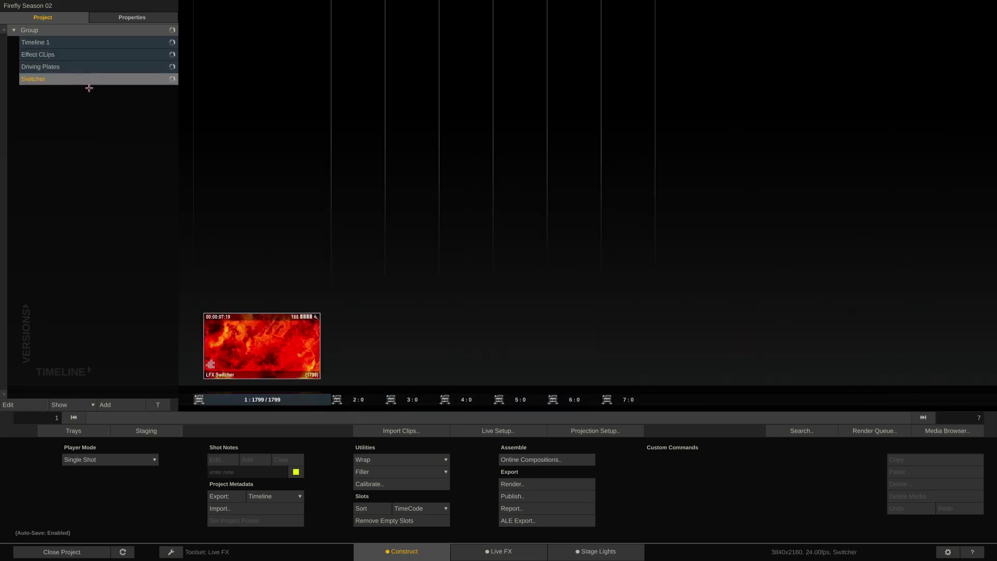
pyautogui.doubleClick(258, 365)
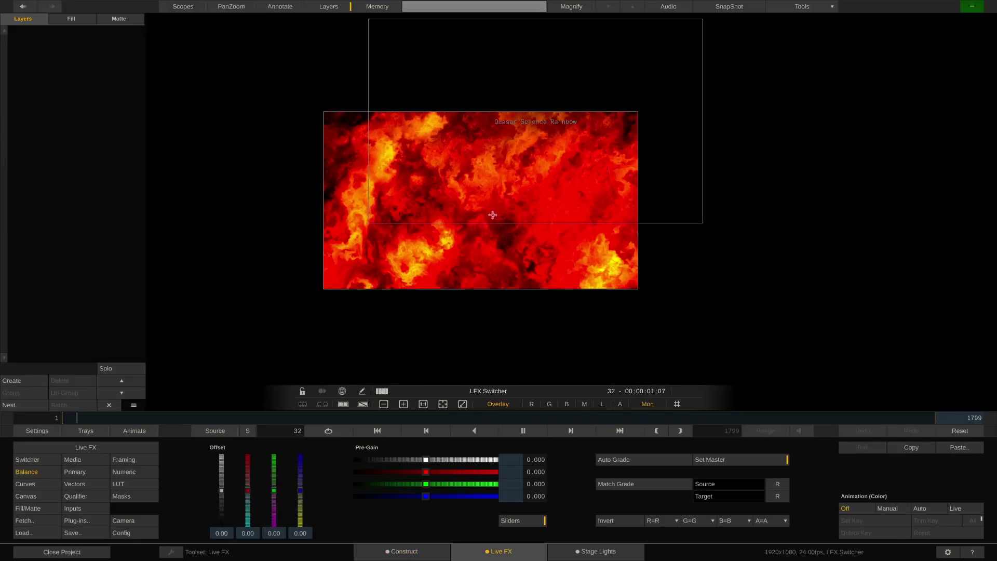
pyautogui.click(596, 551)
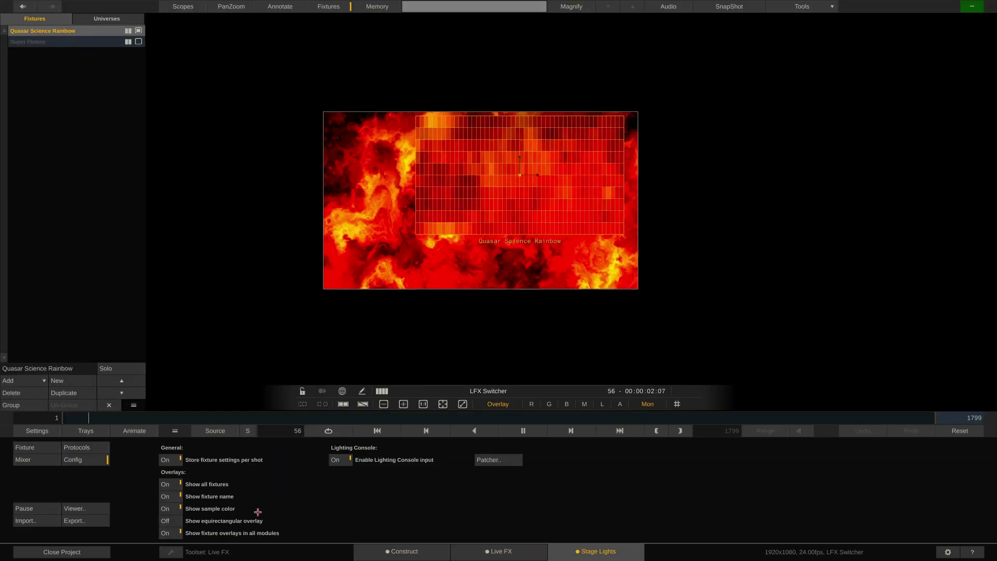
pyautogui.click(494, 461)
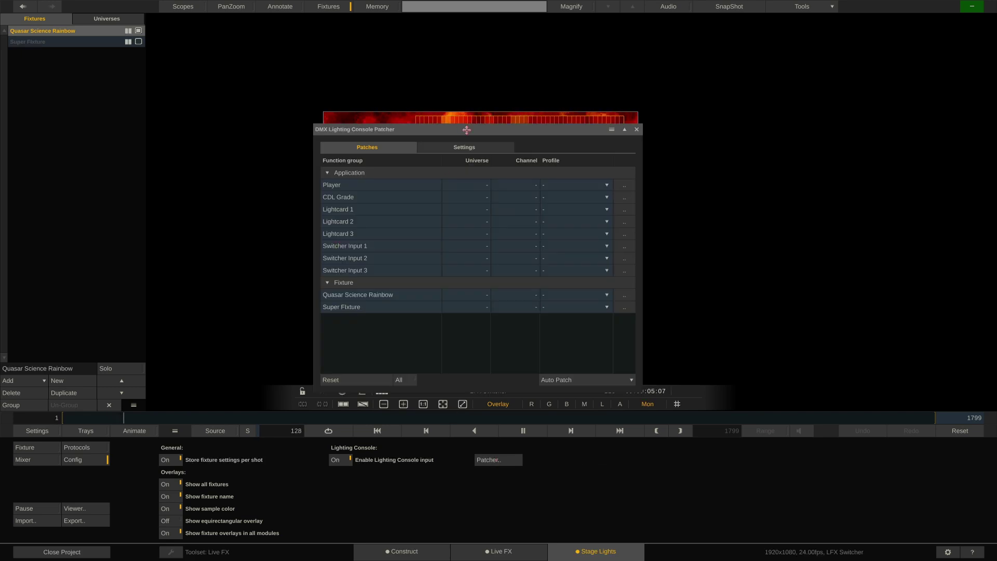
# Give the Super Fixture a custom profile, then close its Custom Profile window.
pyautogui.moveTo(467, 130); pyautogui.dragTo(475, 81)
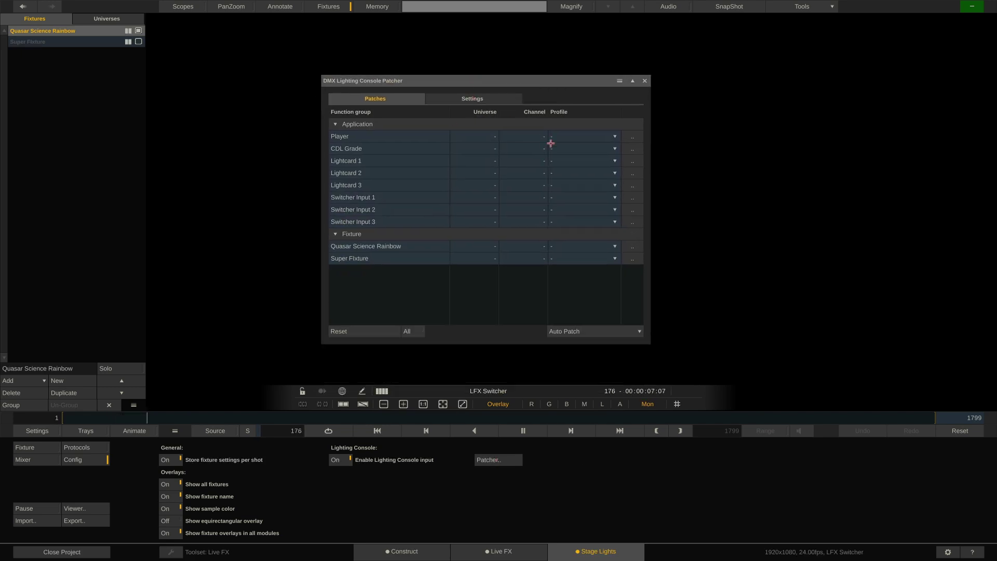
pyautogui.click(611, 210)
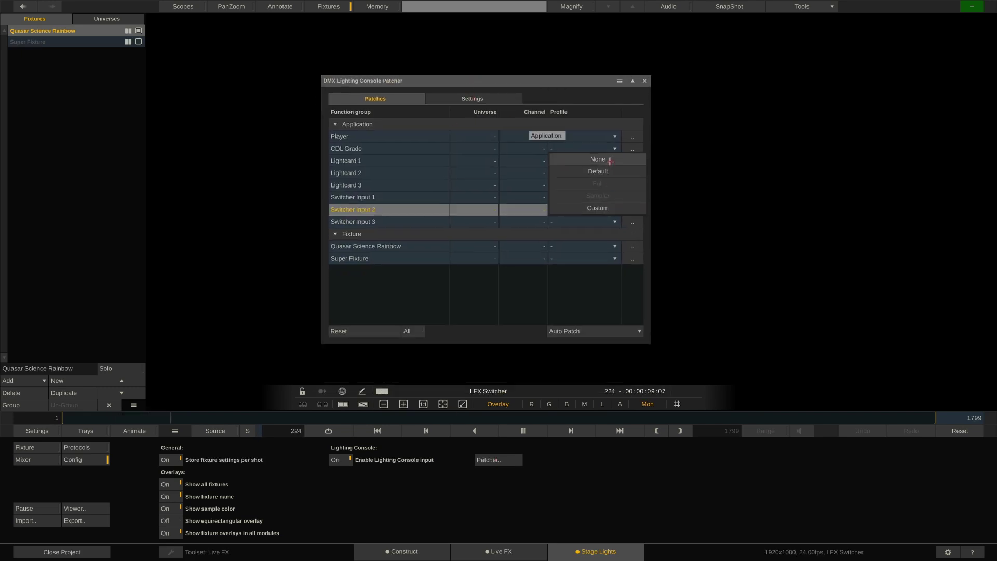
pyautogui.click(602, 259)
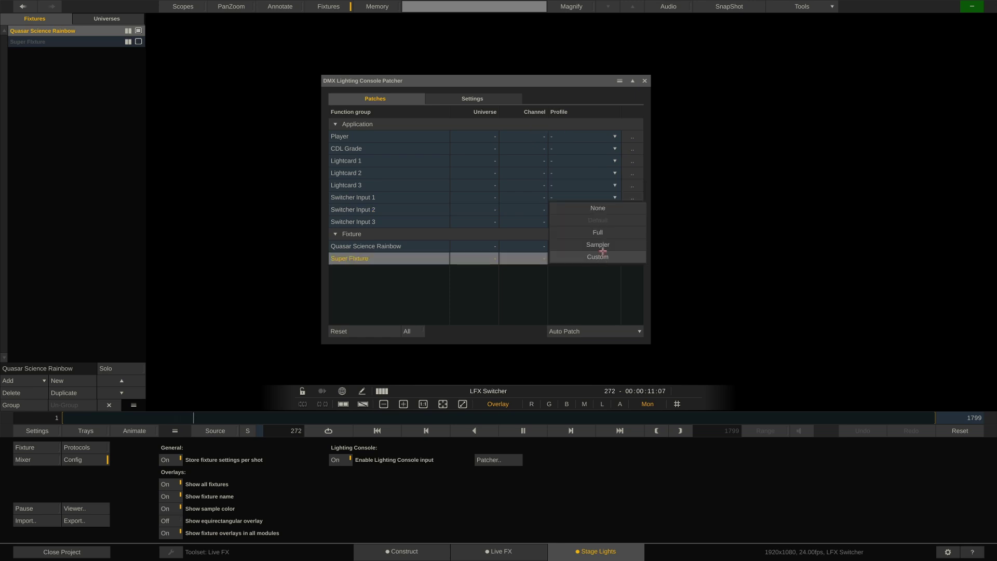
pyautogui.click(598, 273)
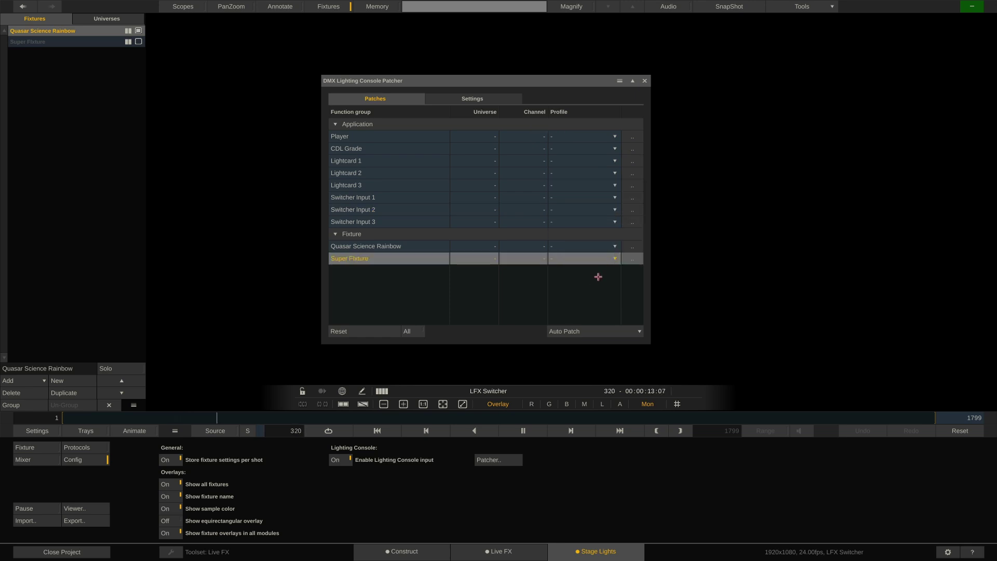
pyautogui.click(609, 258)
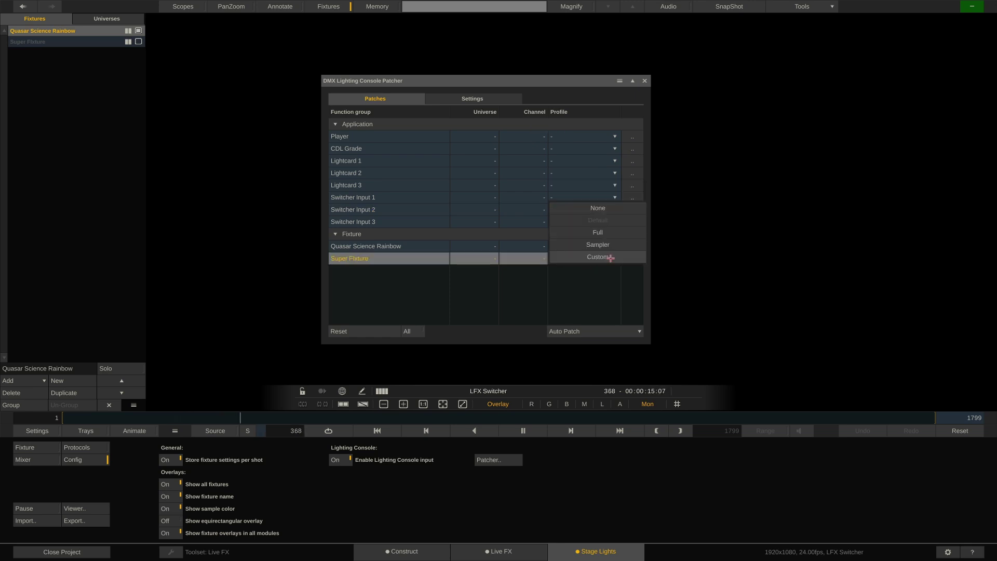
pyautogui.click(620, 257)
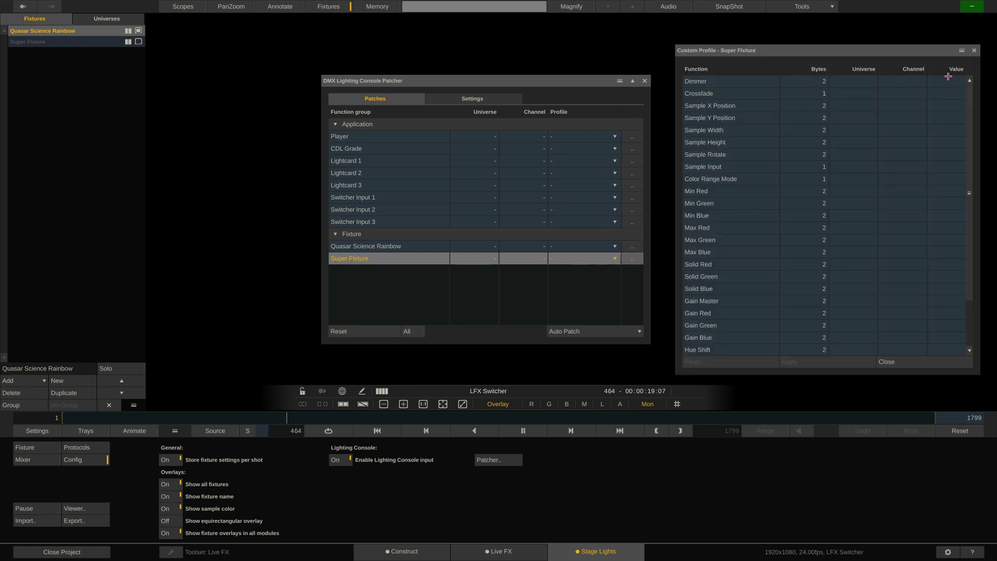
pyautogui.click(974, 50)
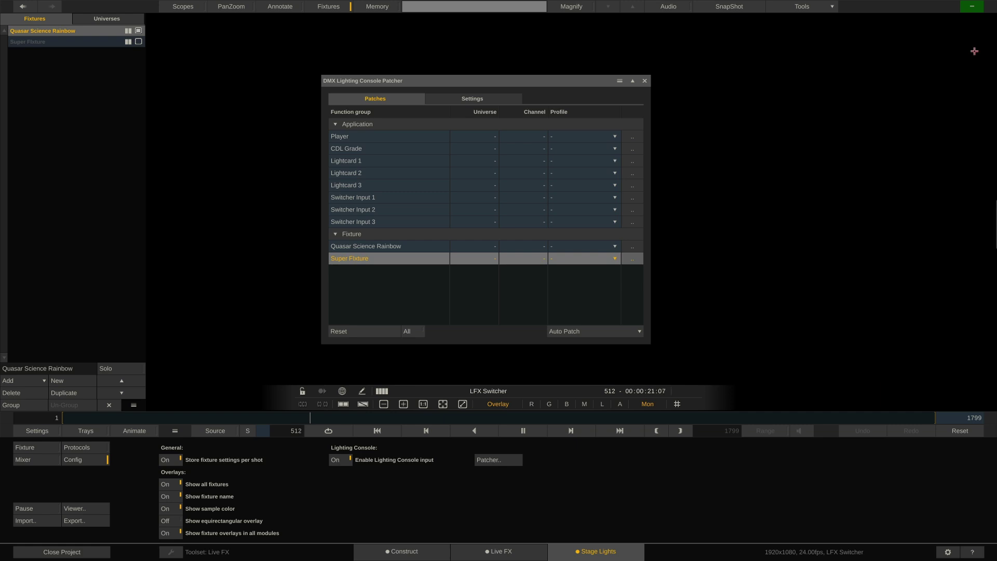
# Show the patcher's Settings tab and move the patcher right to reveal the fire image and fixture grid.
pyautogui.click(487, 100)
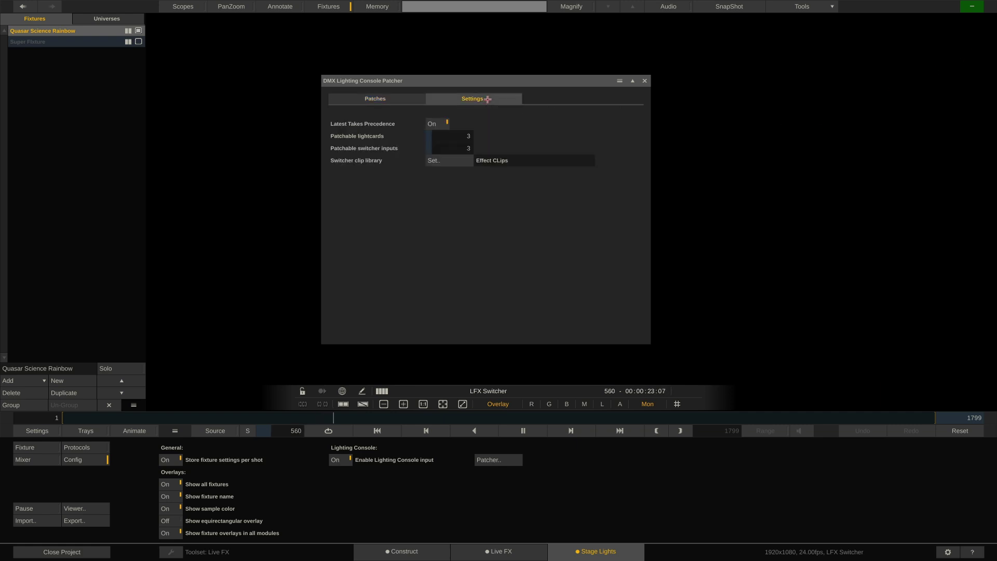
pyautogui.moveTo(497, 81); pyautogui.dragTo(826, 76)
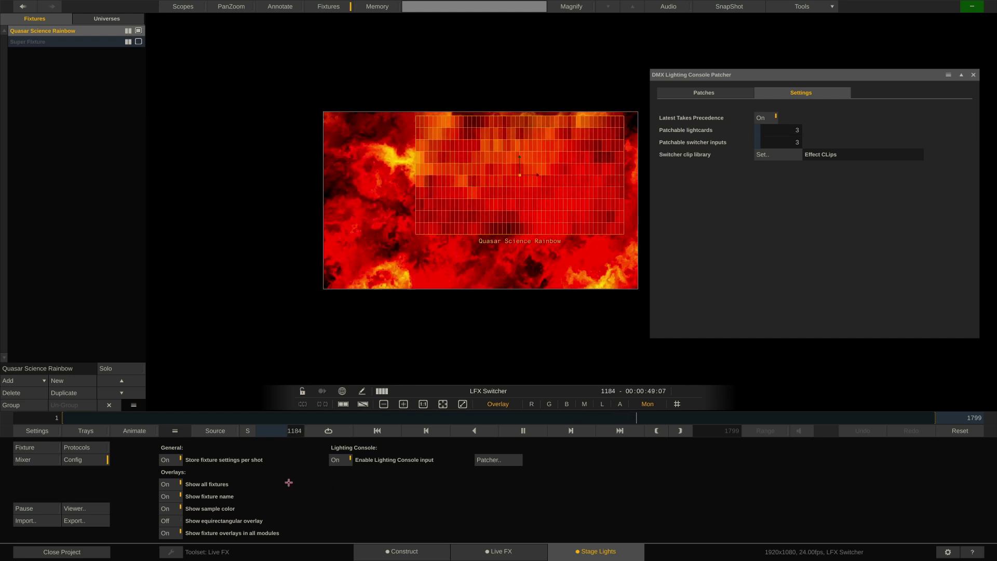
# In the Mixer, raise the Quasar Science Rainbow fixture to 8.925 and adjust its colour crossfade.
pyautogui.click(46, 458)
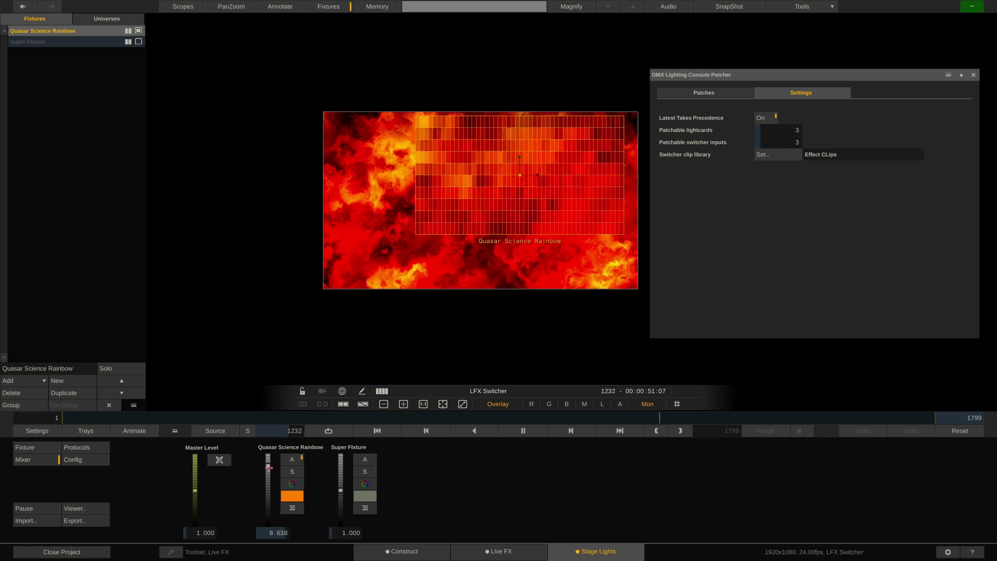
pyautogui.moveTo(267, 465)
pyautogui.mouseDown()
pyautogui.moveTo(269, 481)
pyautogui.moveTo(269, 461)
pyautogui.mouseUp()
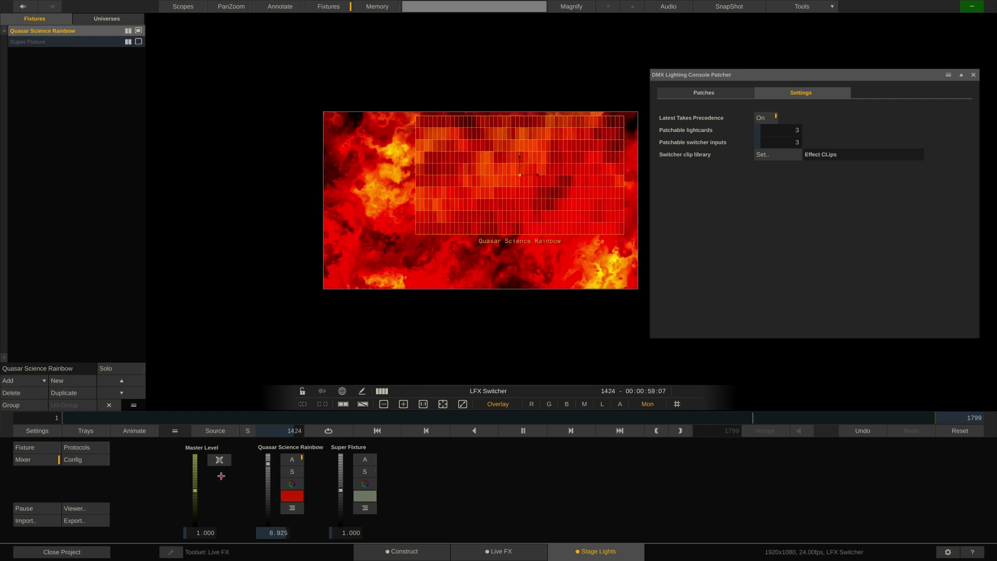
pyautogui.click(292, 484)
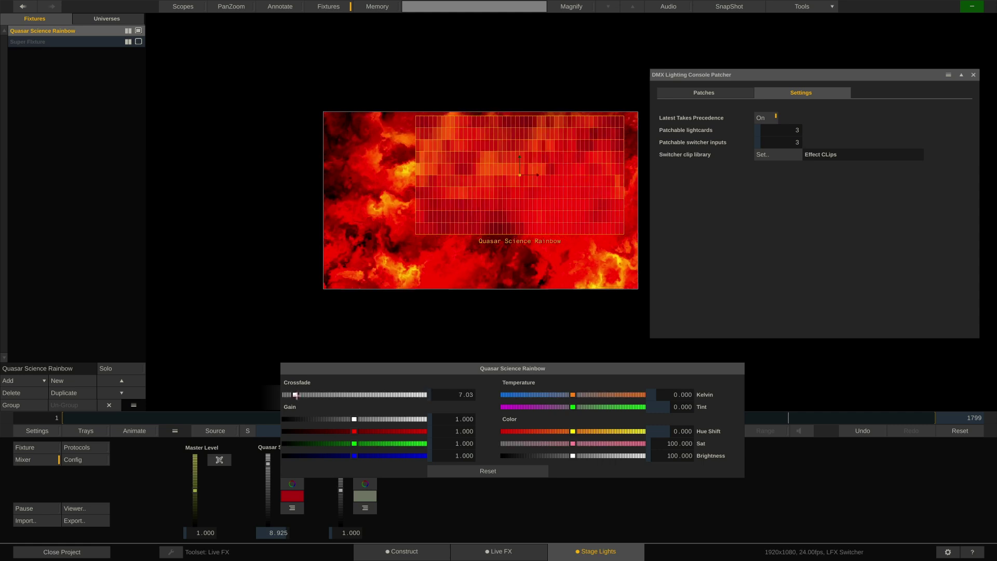
pyautogui.moveTo(296, 395); pyautogui.dragTo(301, 395)
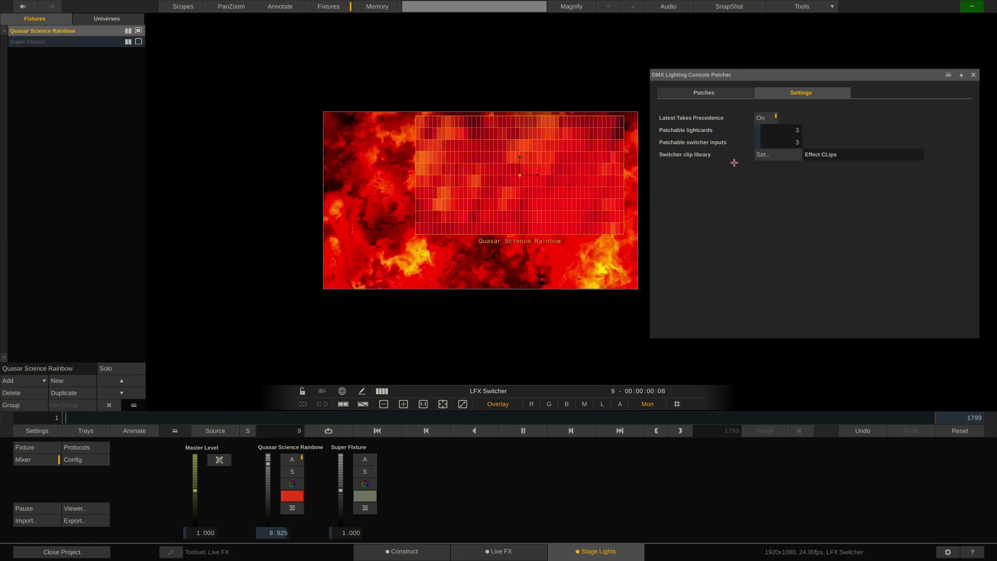
# Show the LFX Switcher node tree in the right tray, keeping 3 patchable switcher inputs.
pyautogui.click(961, 74)
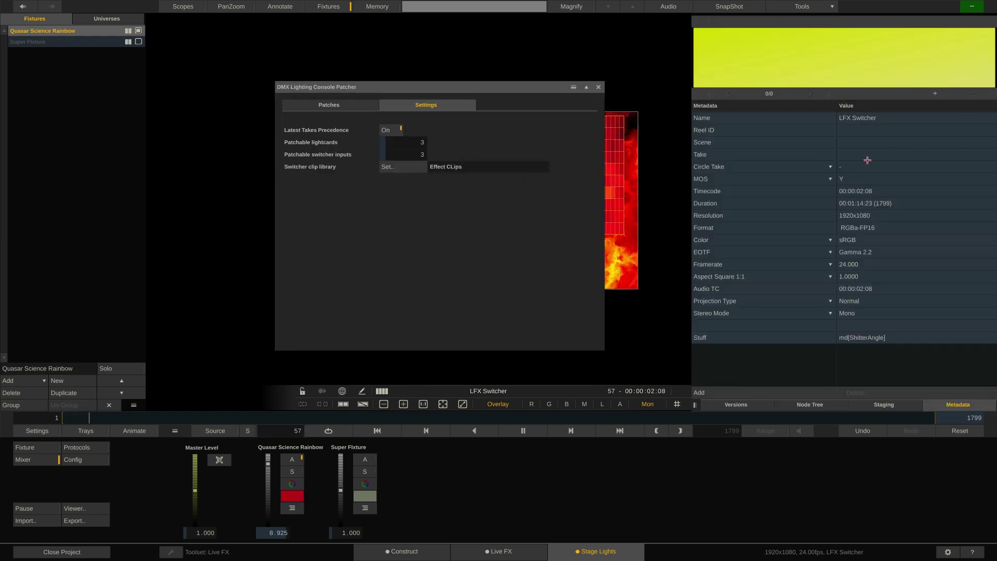
pyautogui.click(809, 404)
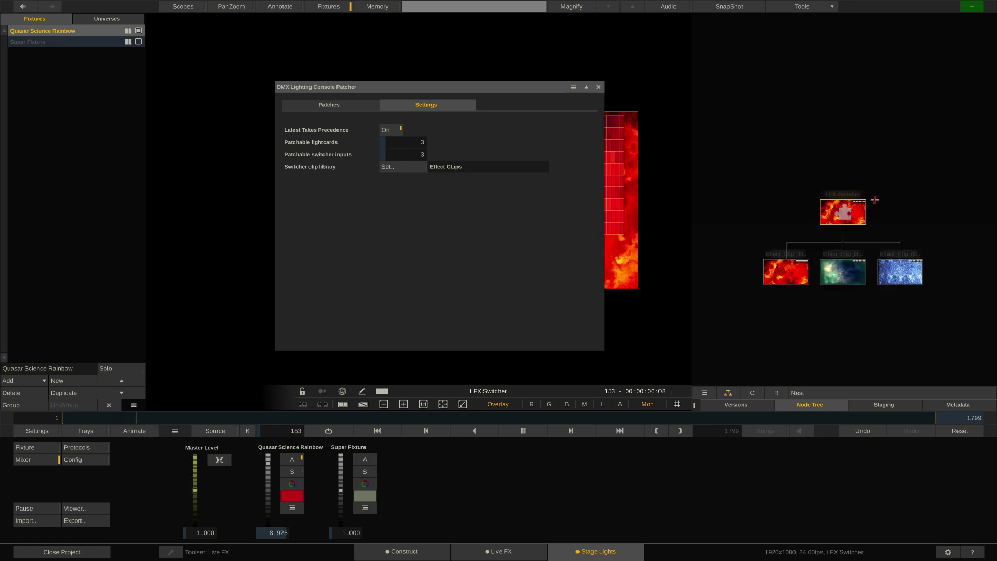
pyautogui.click(420, 154)
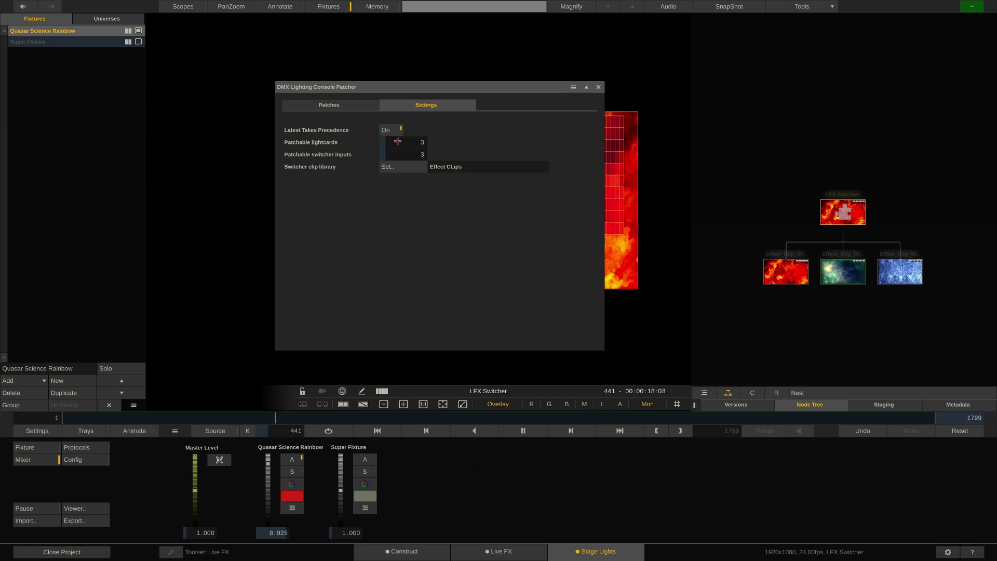
# On the Patches tab, select the Switcher Input 1, 2 and 3 rows in turn.
pyautogui.click(349, 108)
pyautogui.click(330, 203)
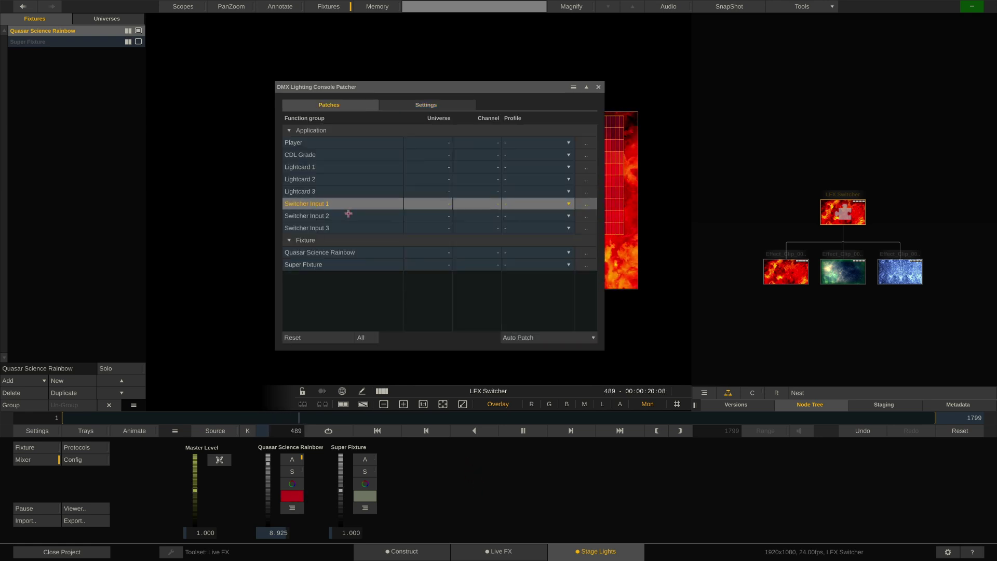
pyautogui.click(349, 215)
pyautogui.click(363, 227)
pyautogui.click(367, 203)
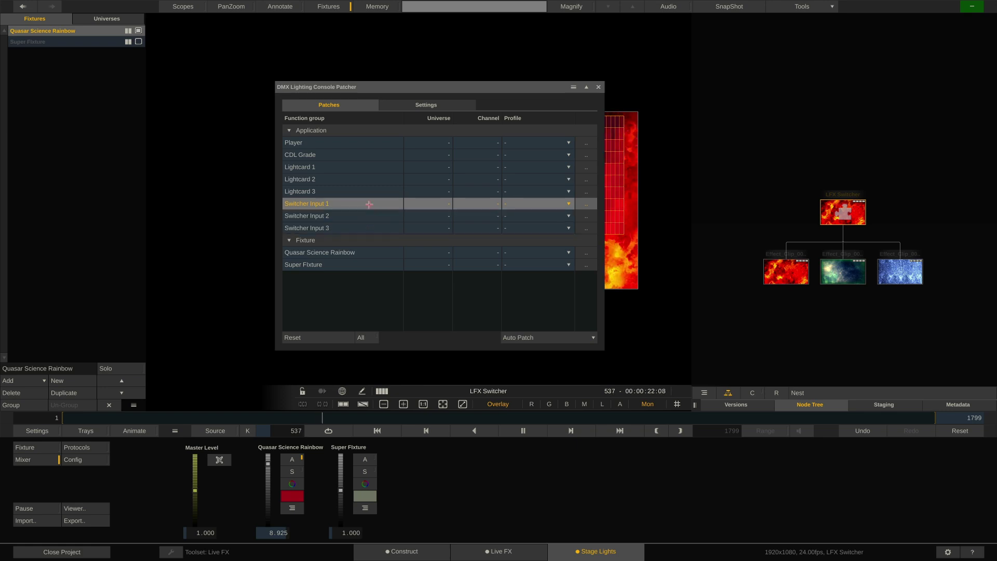
# Review Switcher Input 1's custom profile functions, then close the profile and the DMX patcher.
pyautogui.click(586, 204)
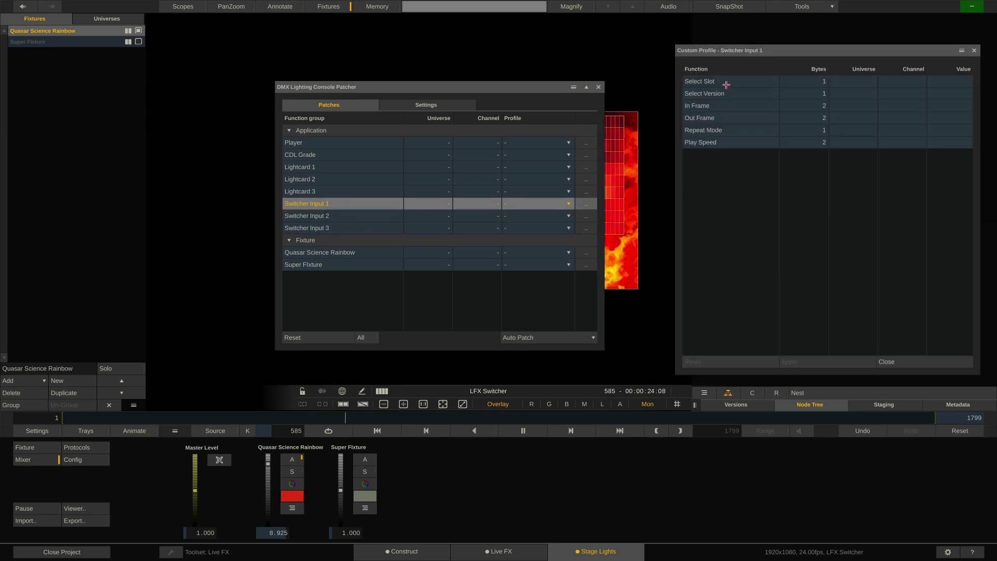
pyautogui.click(904, 360)
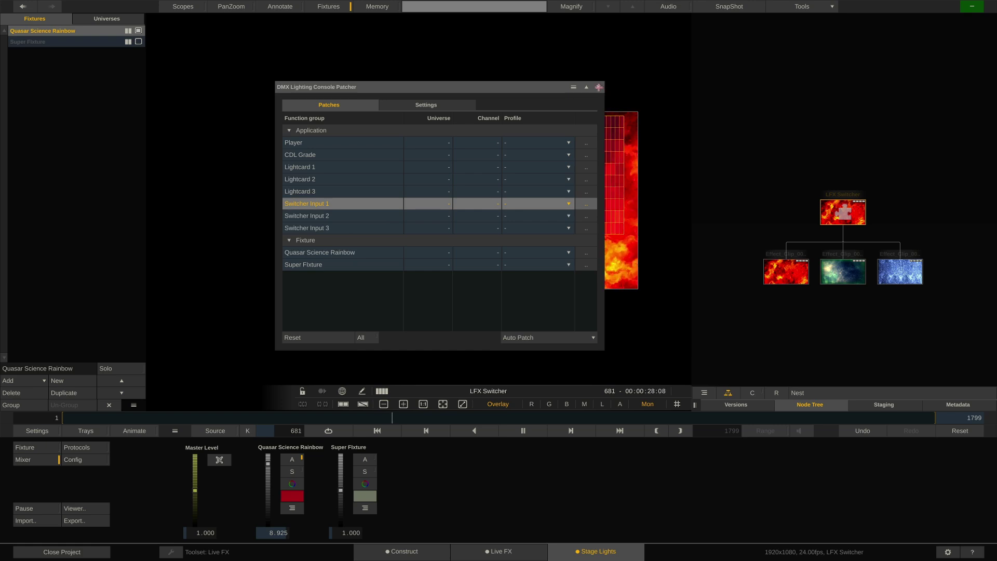
pyautogui.click(599, 87)
pyautogui.scroll(3, 852, 232)
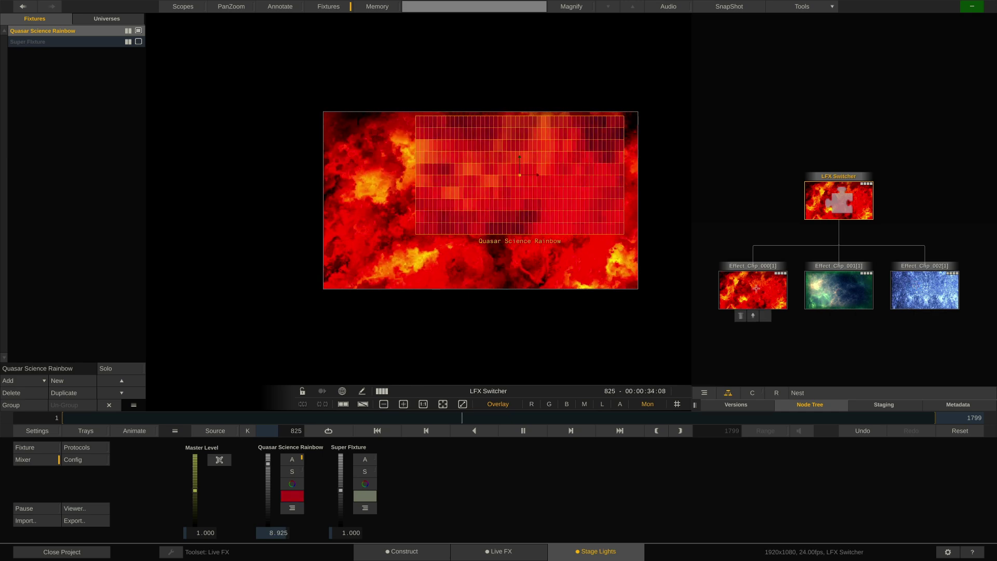
# Show Input 1's switcher settings, rewind to the first frame and set vari-speed to 150.
pyautogui.click(498, 552)
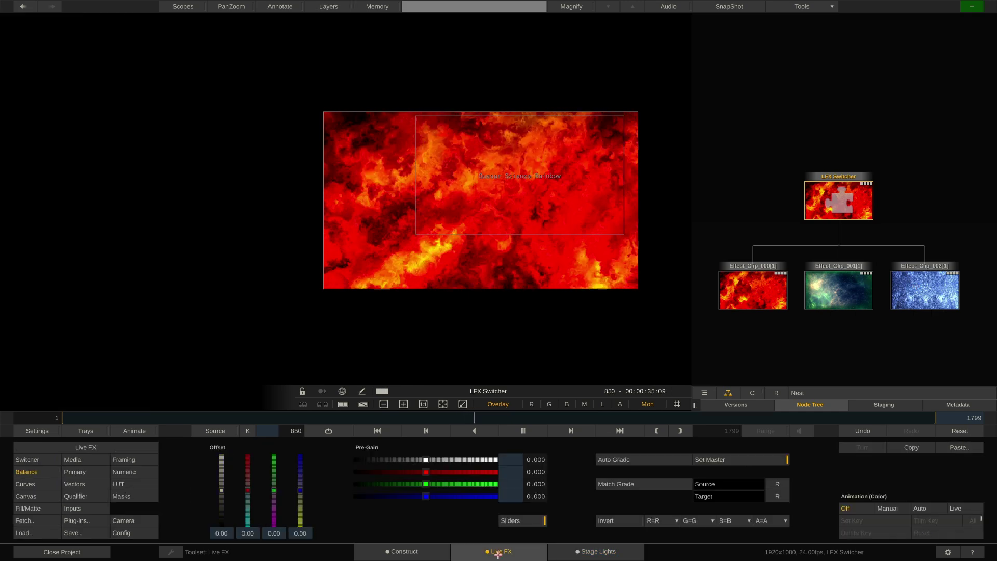
pyautogui.click(101, 506)
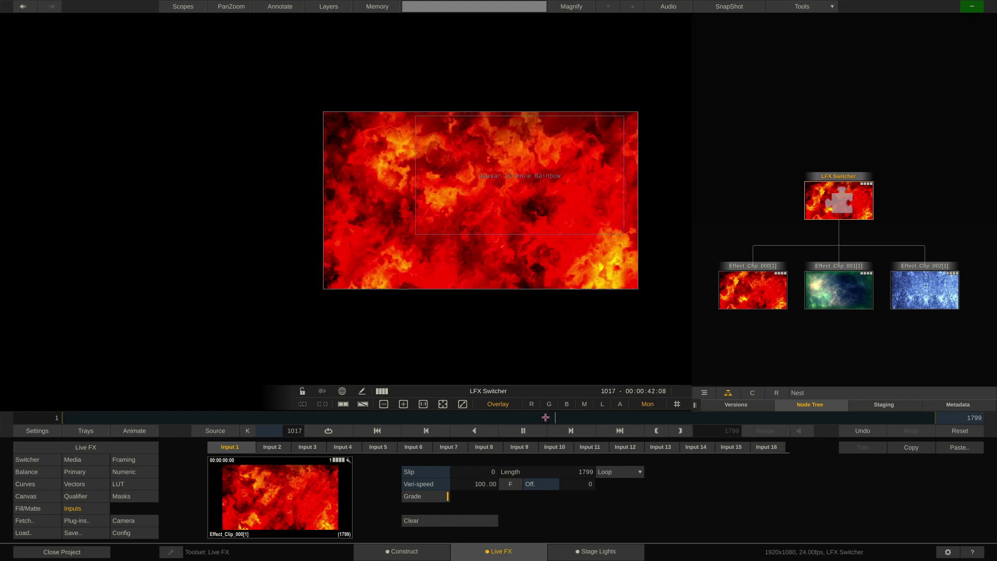
pyautogui.moveTo(547, 417); pyautogui.dragTo(15, 421)
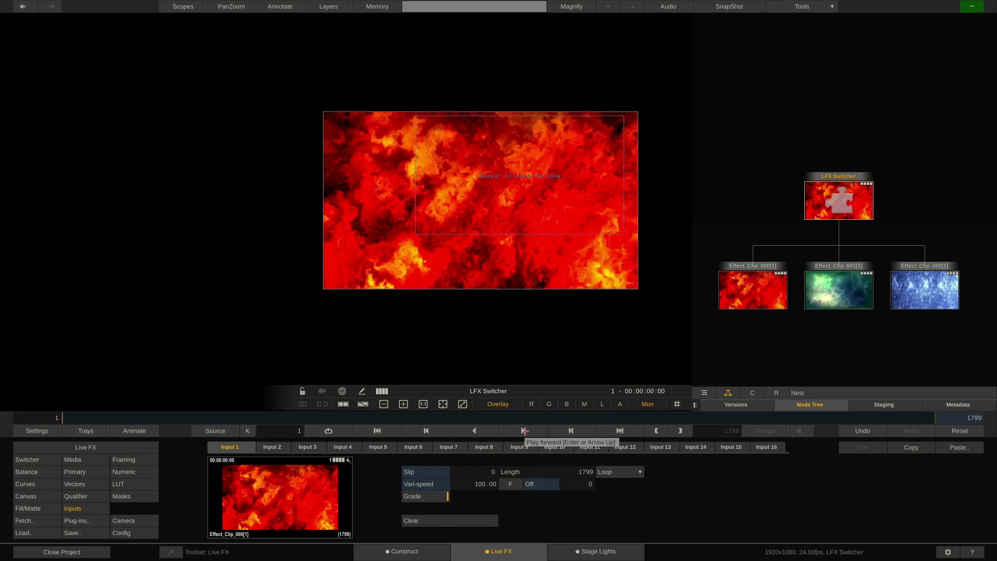
pyautogui.click(486, 484)
pyautogui.click(413, 458)
pyautogui.click(512, 435)
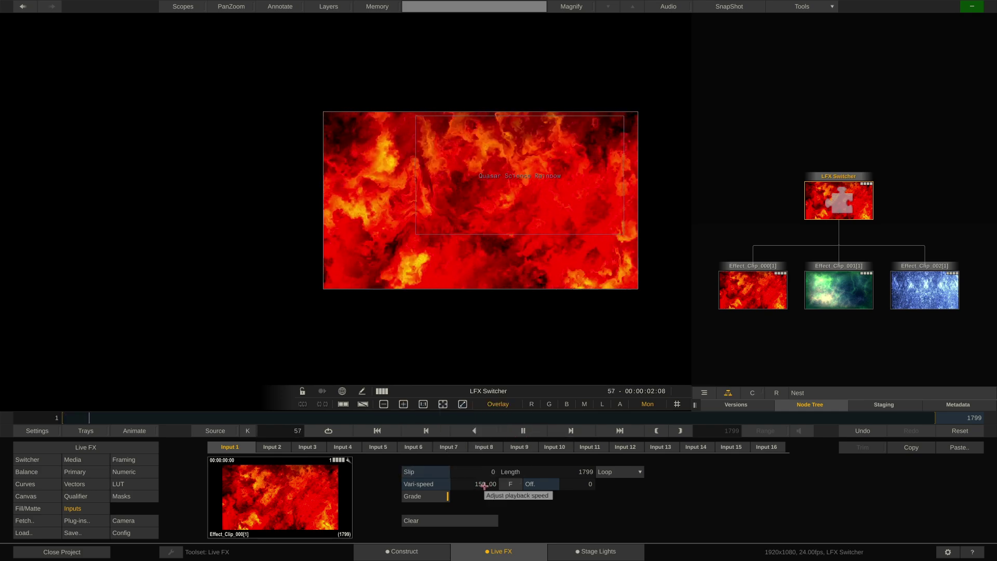
# Change Input 1's vari-speed to 100, then set it back to 150.
pyautogui.click(485, 484)
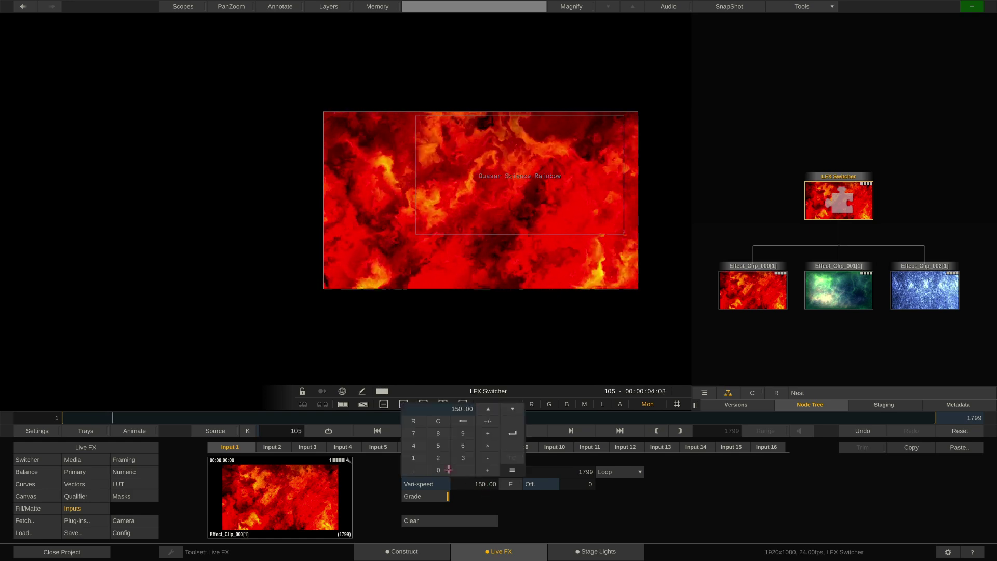
pyautogui.click(413, 459)
pyautogui.click(438, 469)
pyautogui.click(439, 470)
pyautogui.click(513, 433)
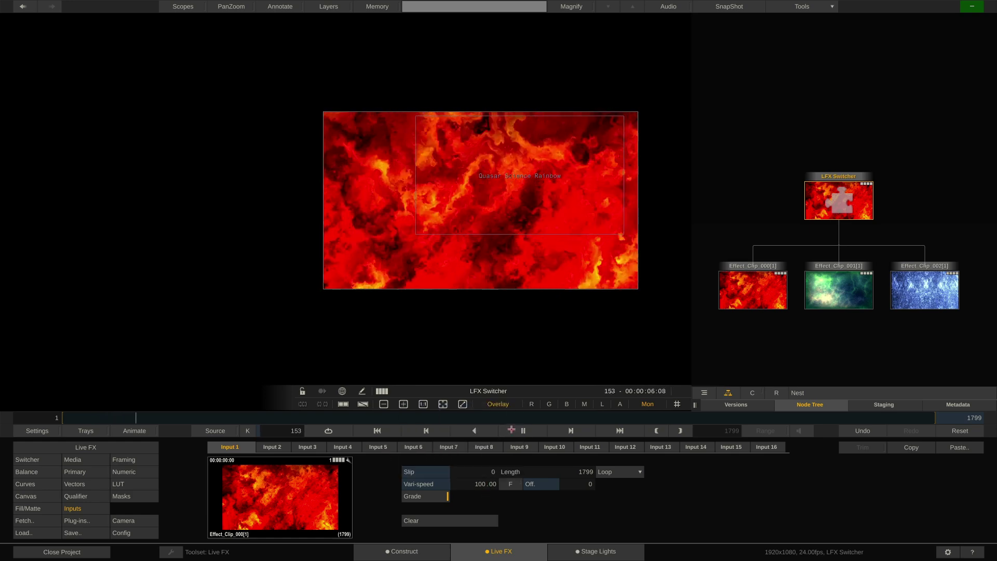
pyautogui.click(485, 484)
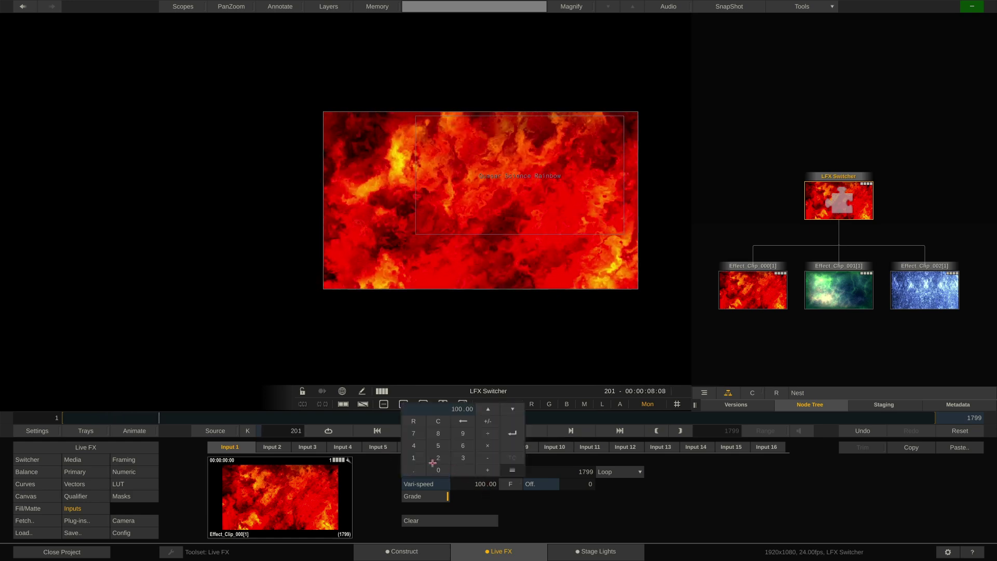
pyautogui.click(414, 457)
pyautogui.click(439, 445)
pyautogui.click(438, 470)
pyautogui.click(512, 433)
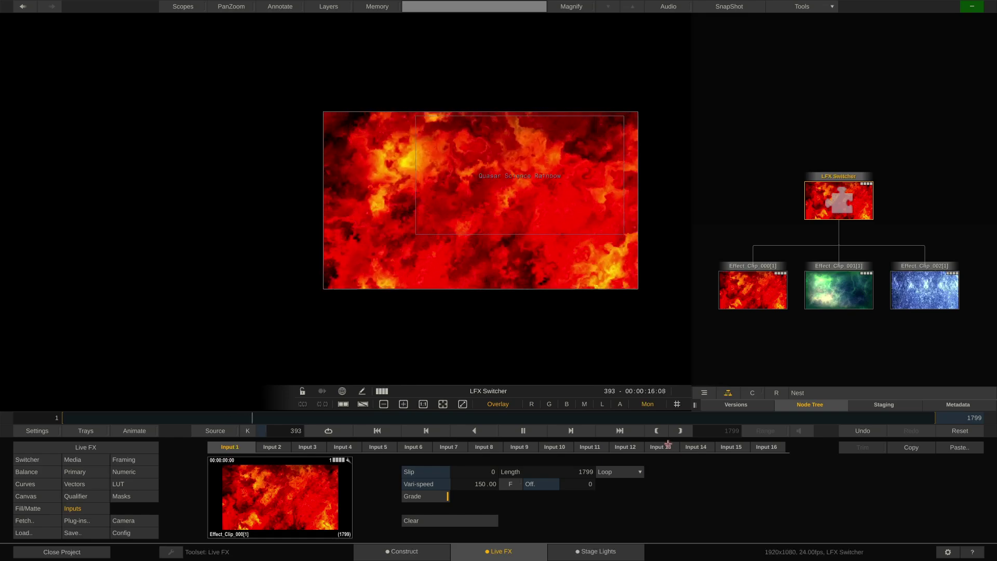
# Switch the live channel to Input 2, Input 3, then Input 1 via Channel Controller, and return to Construct.
pyautogui.click(29, 460)
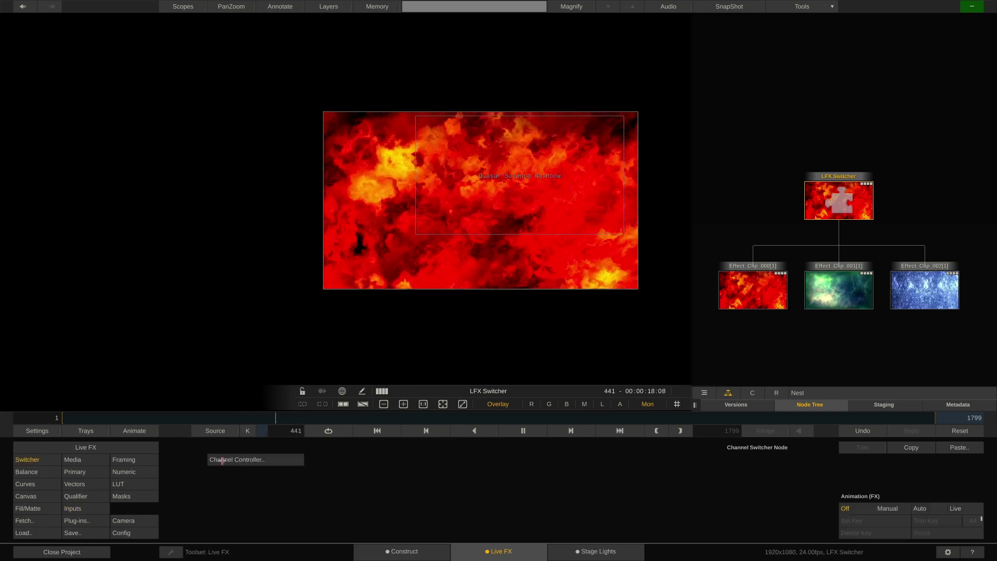
pyautogui.click(229, 459)
pyautogui.click(135, 155)
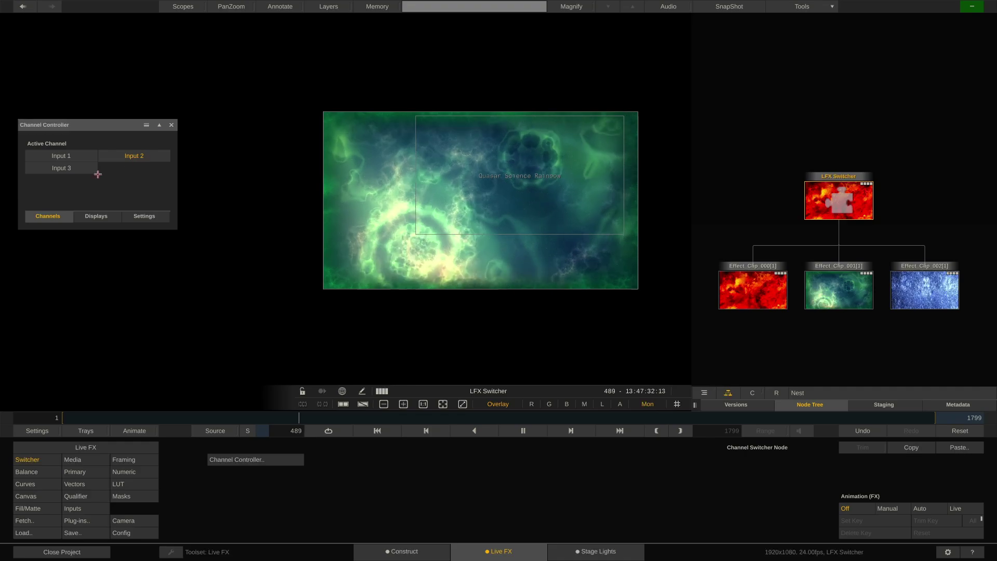
pyautogui.click(65, 169)
pyautogui.click(65, 155)
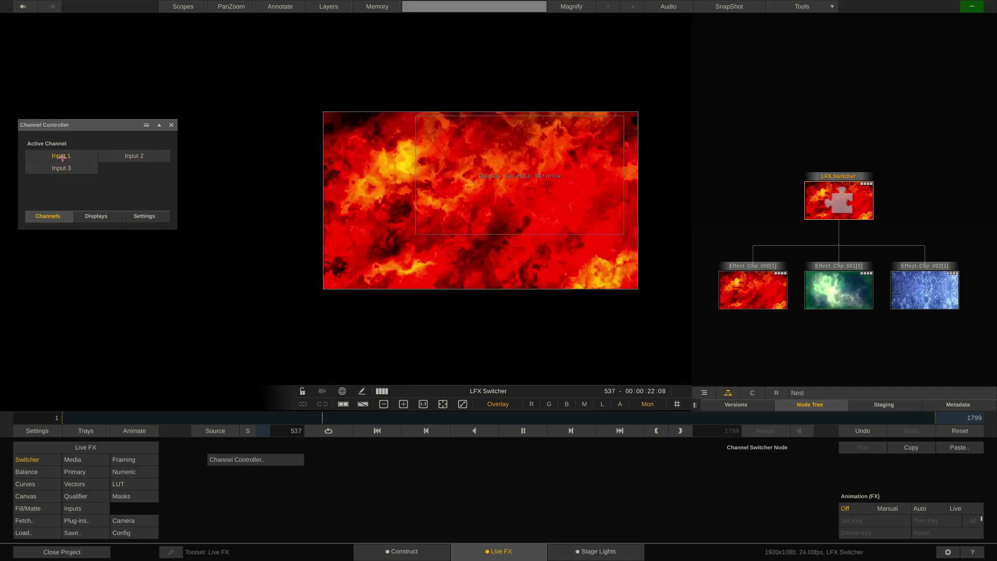
pyautogui.click(72, 508)
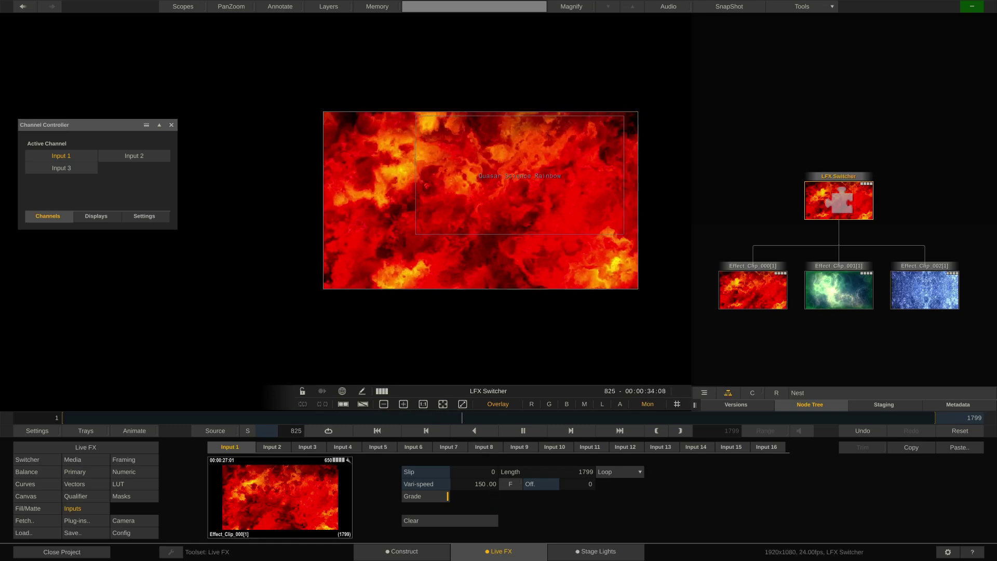
pyautogui.click(406, 553)
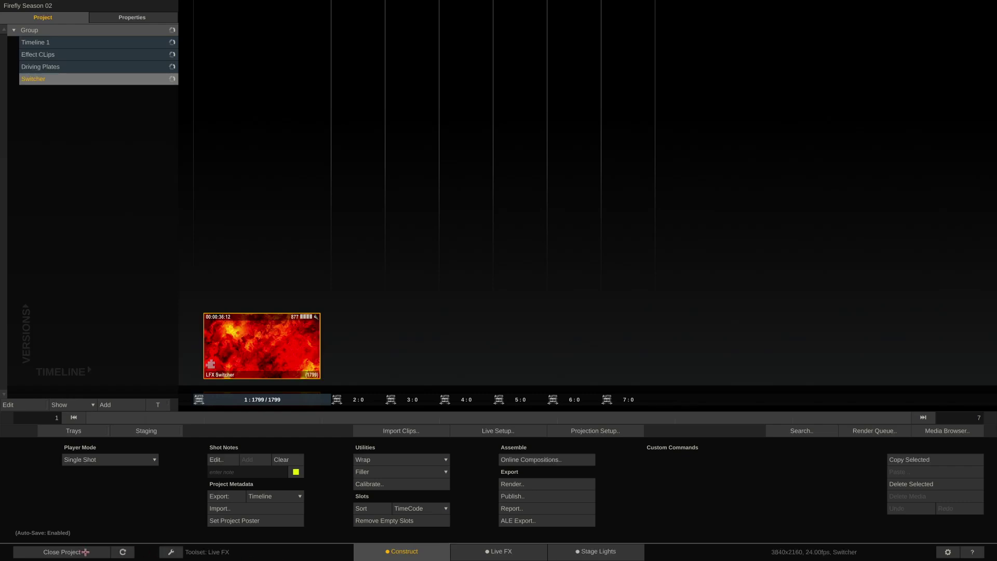